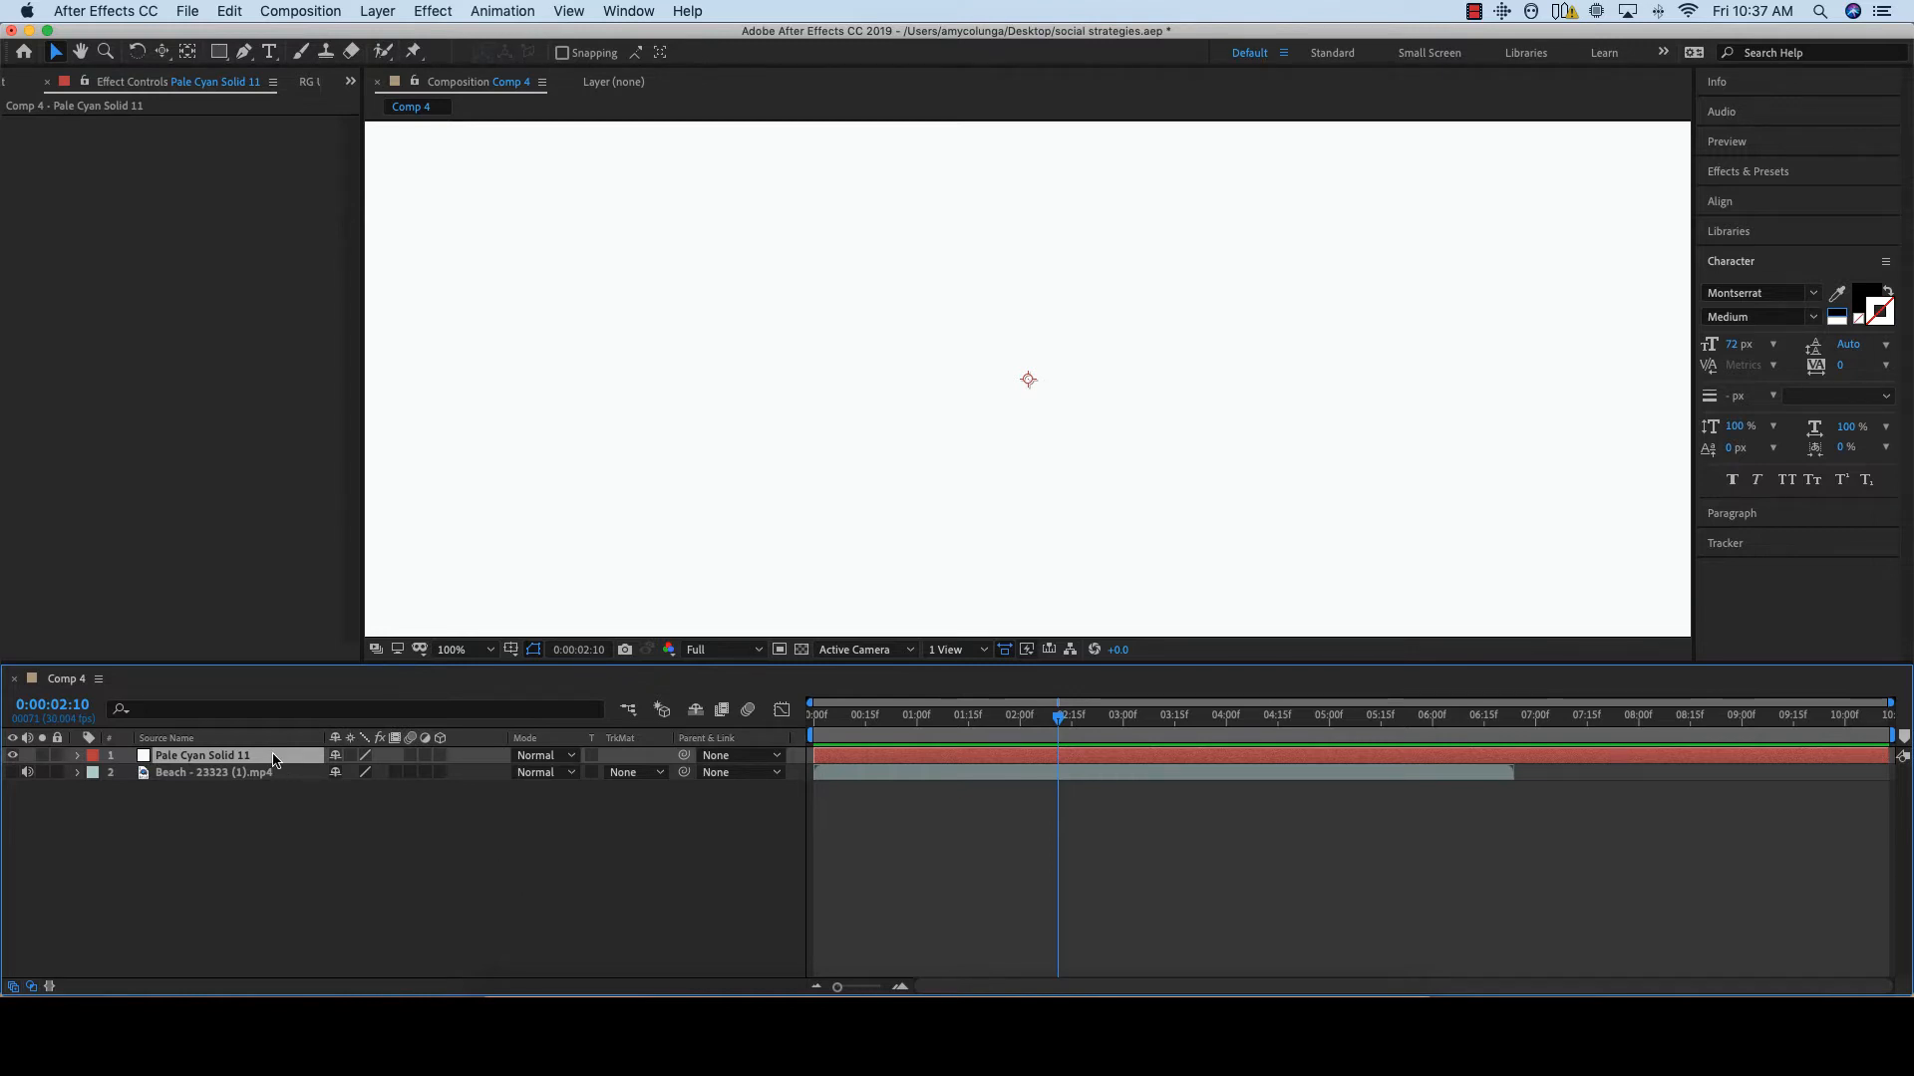
# Step: Apply the Element effect to the Pale Cyan Solid 11 layer and open its Scene Setup
pyautogui.hotkey('ctrl', 'space')
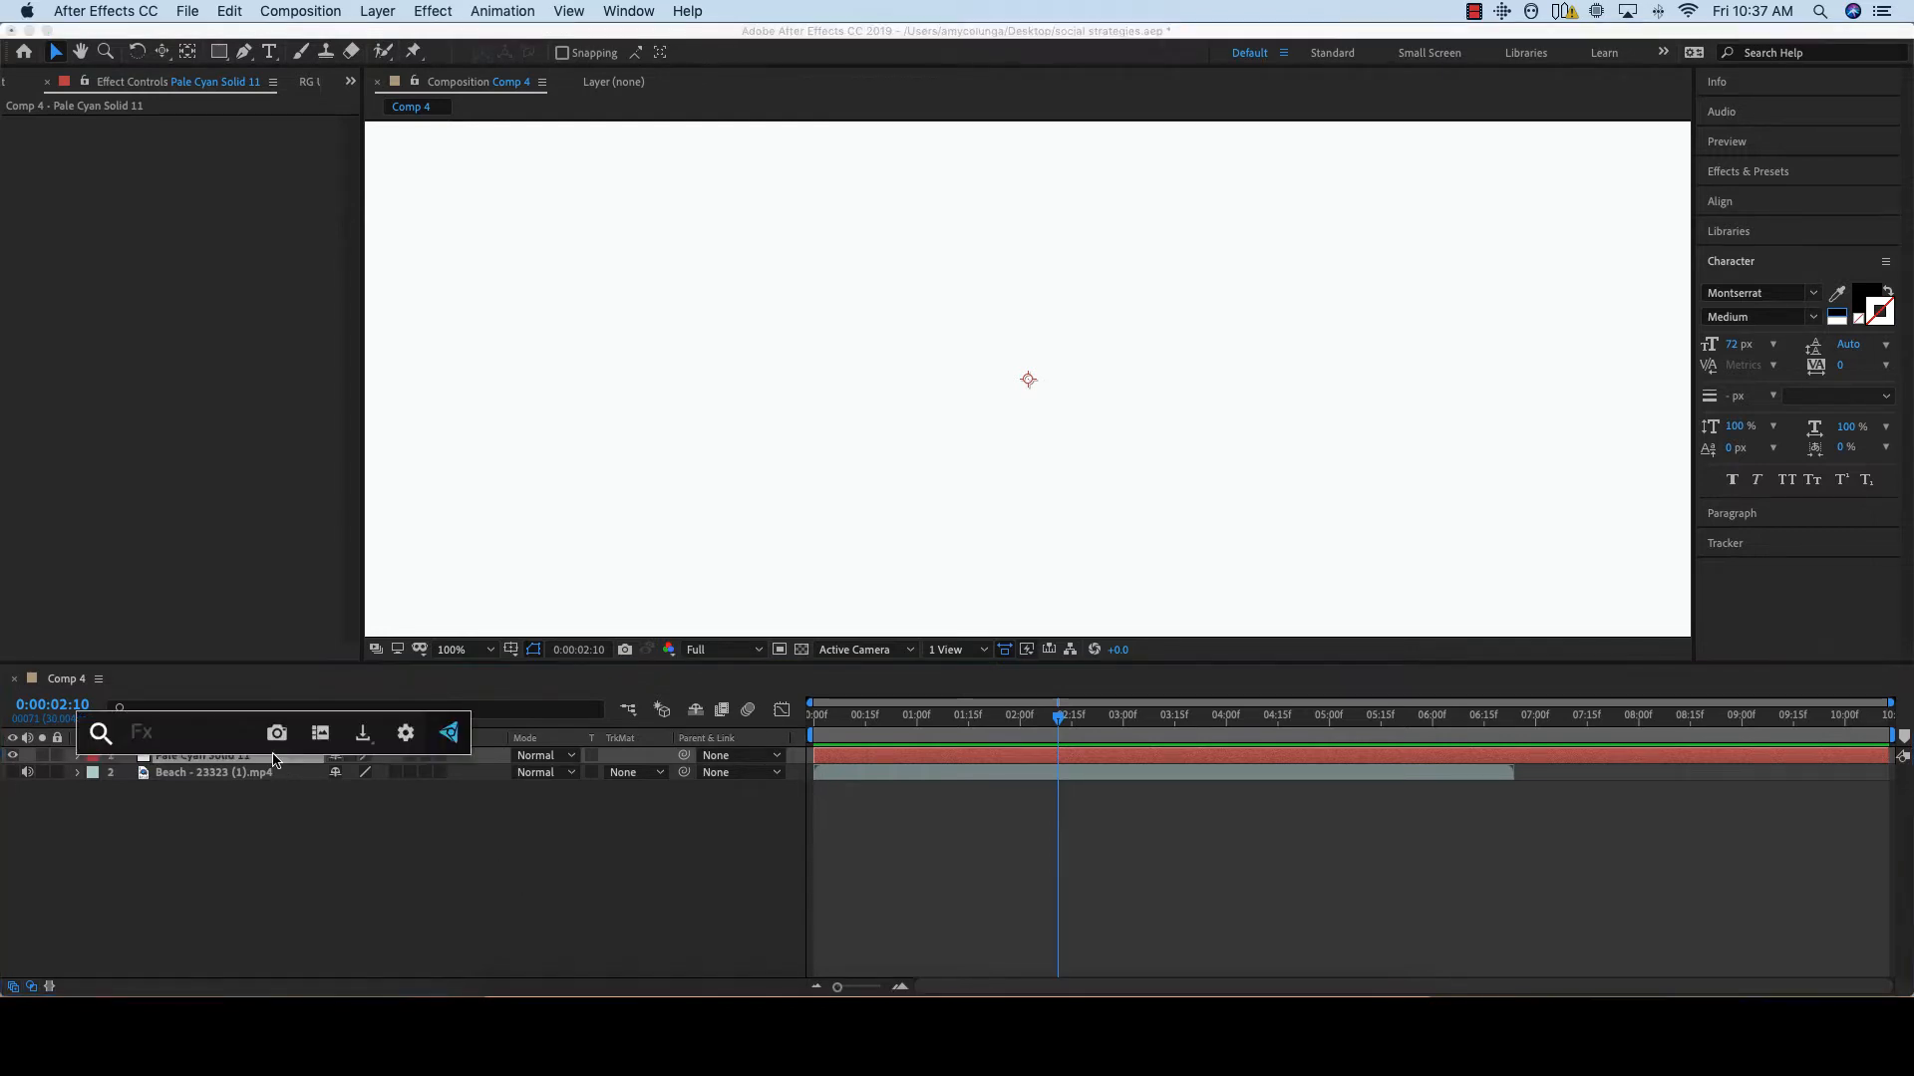
pyautogui.write('ele')
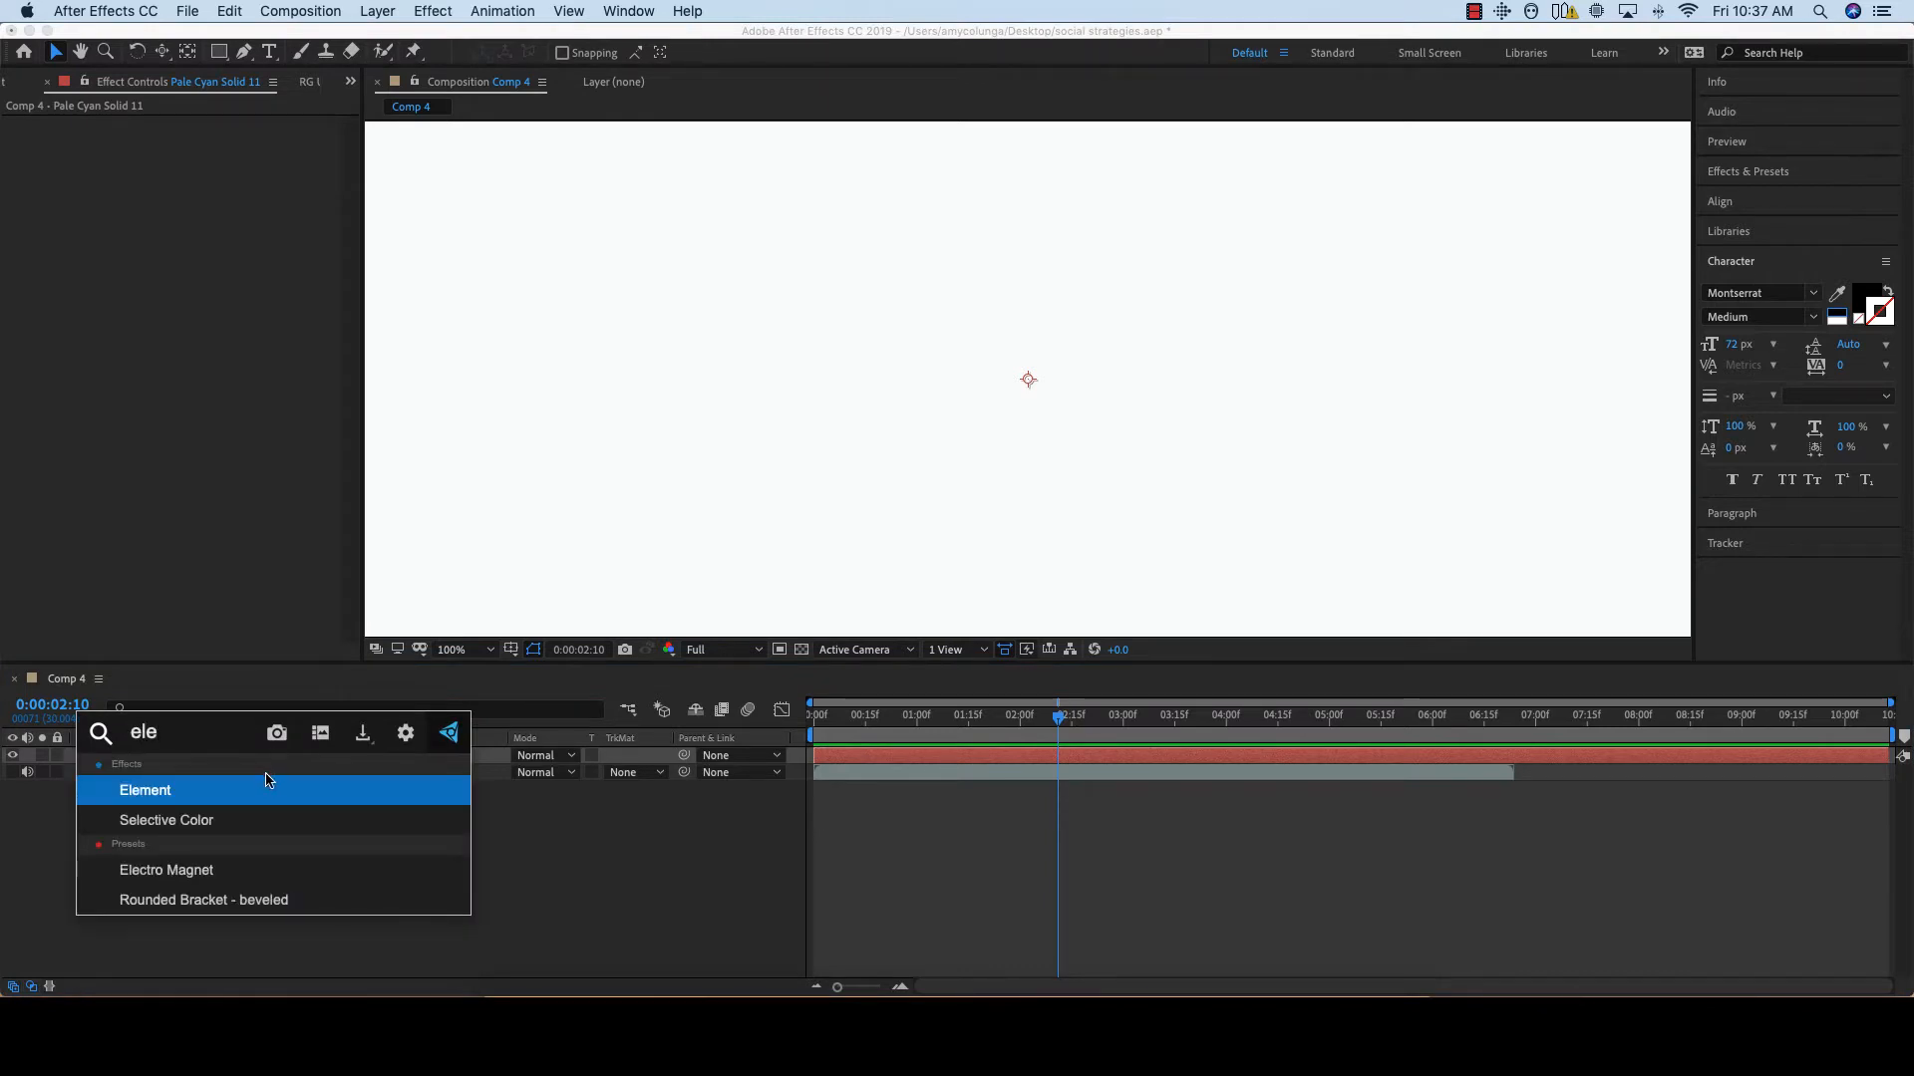
pyautogui.click(261, 787)
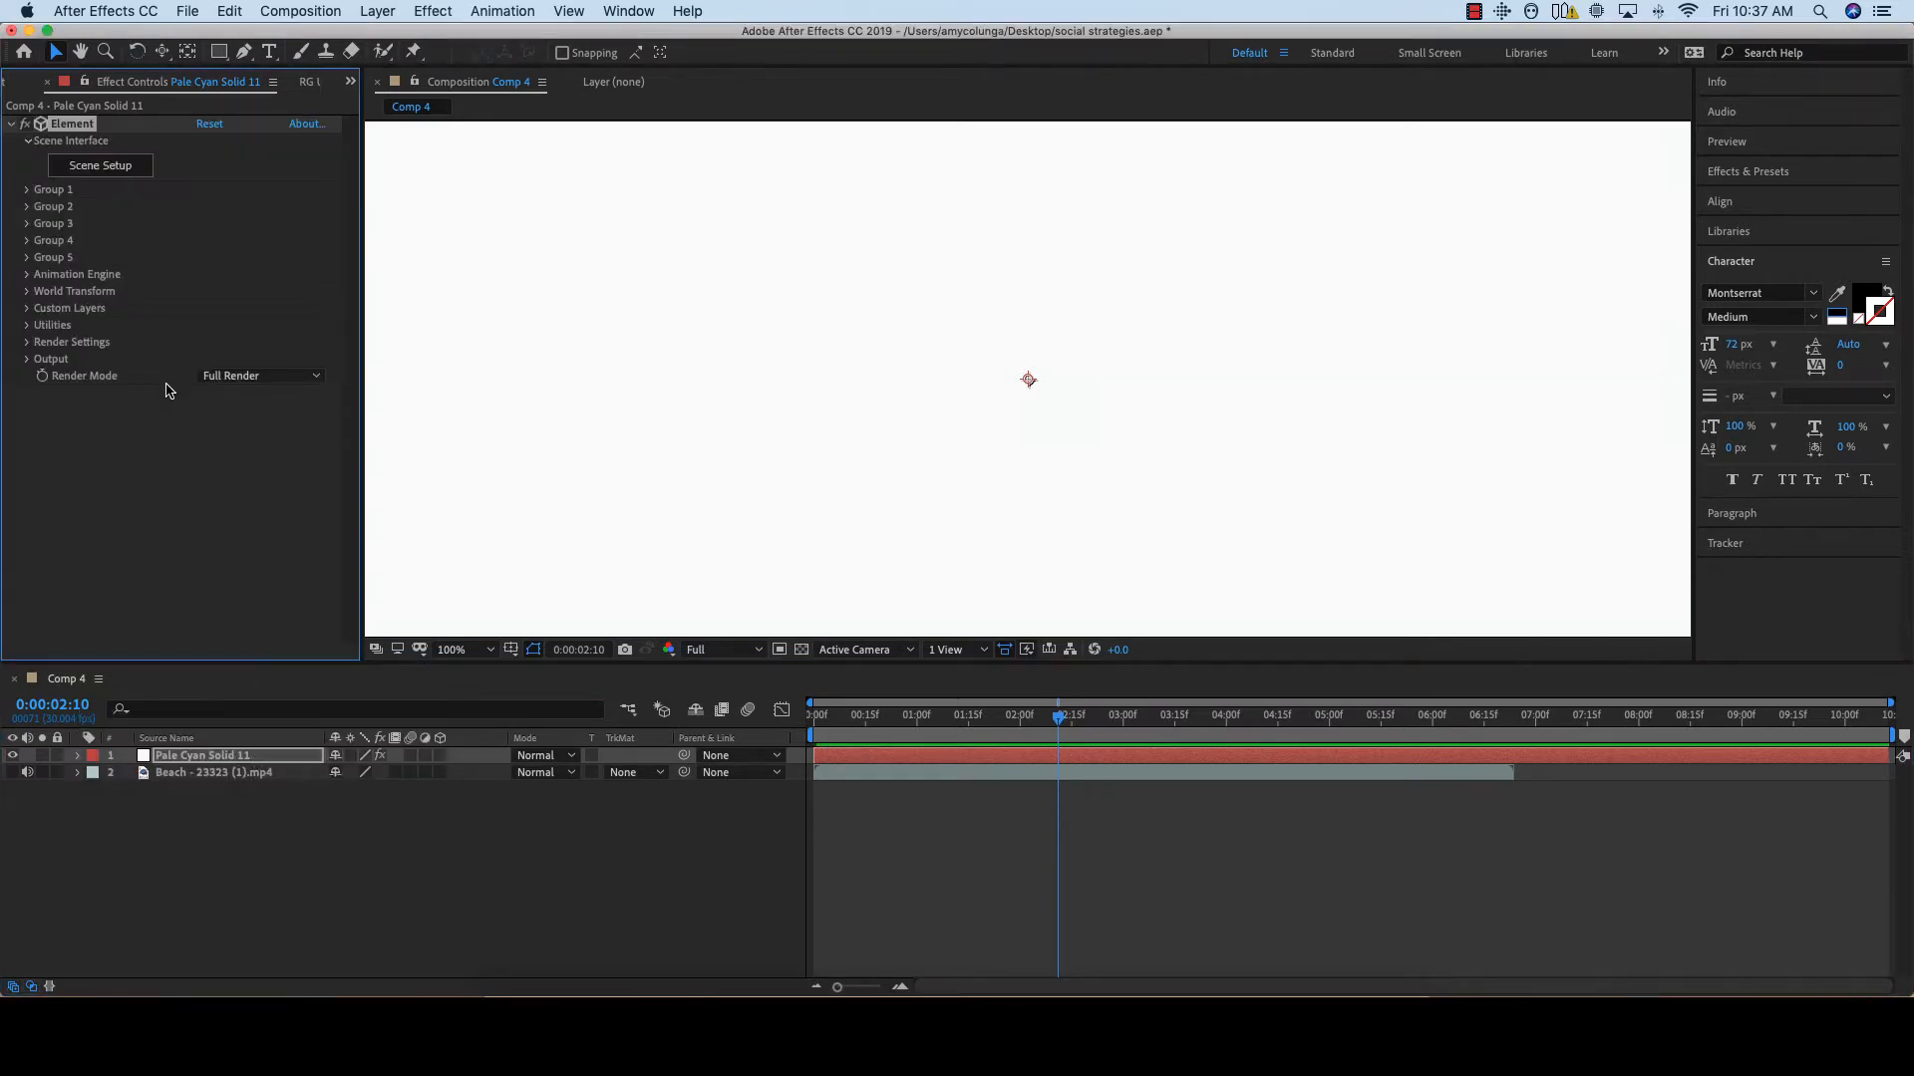
pyautogui.click(109, 171)
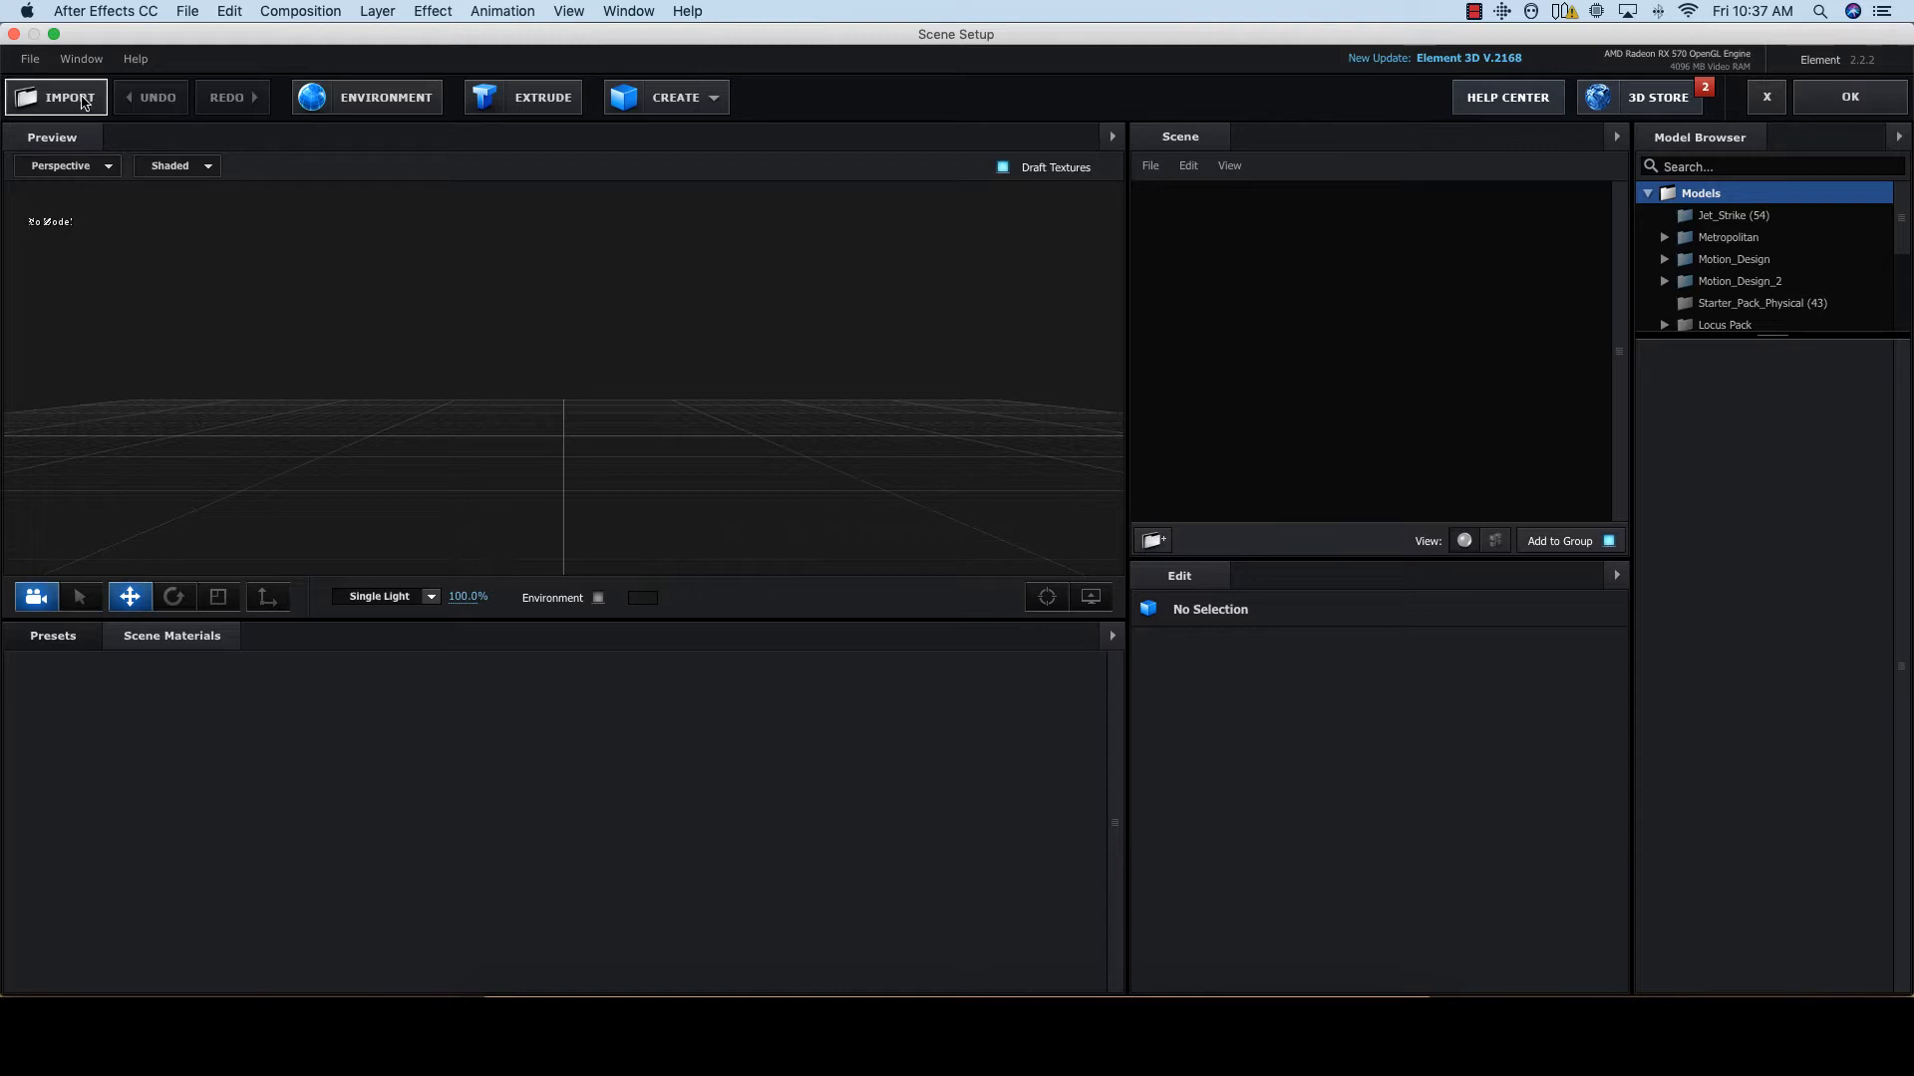
# Step: Import model.obj.obj from the retroTv folder as a 3D object and enable Normalize Size for it
pyautogui.click(83, 99)
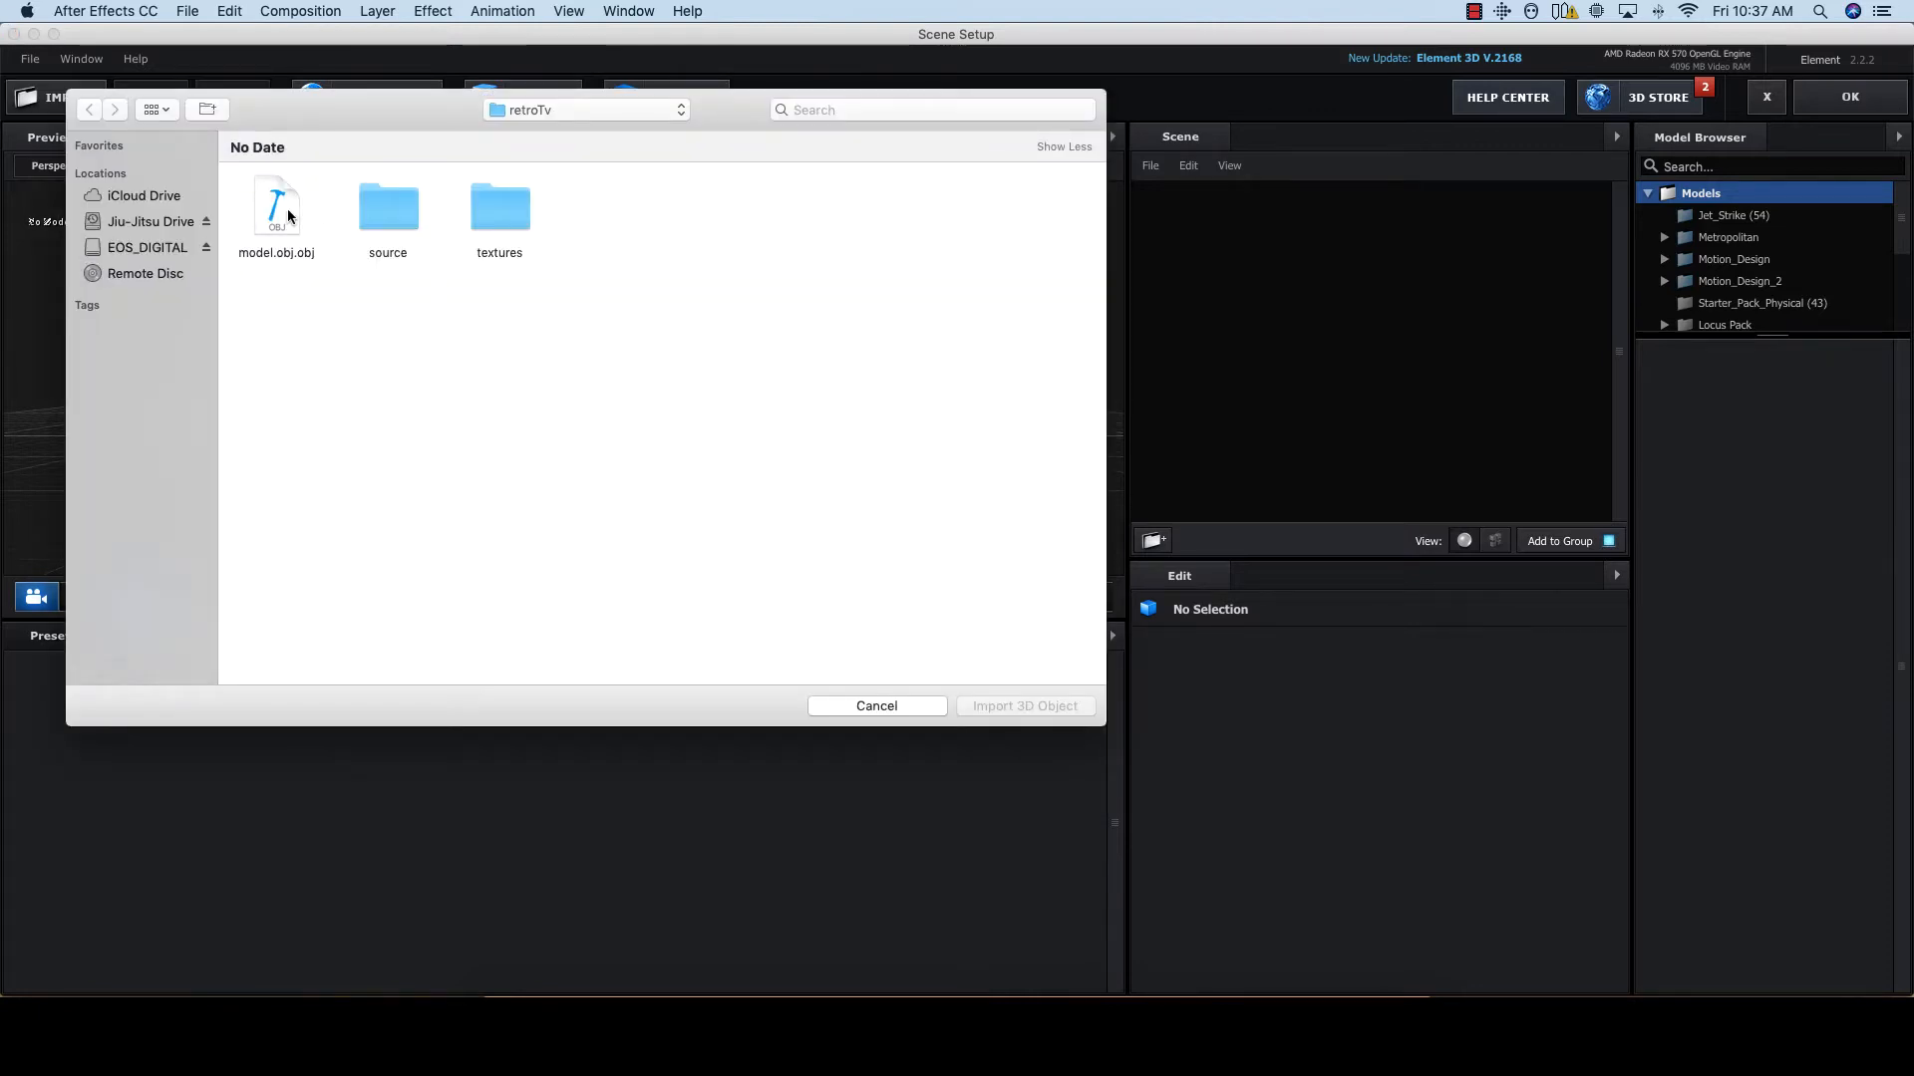
pyautogui.click(287, 214)
pyautogui.click(1059, 703)
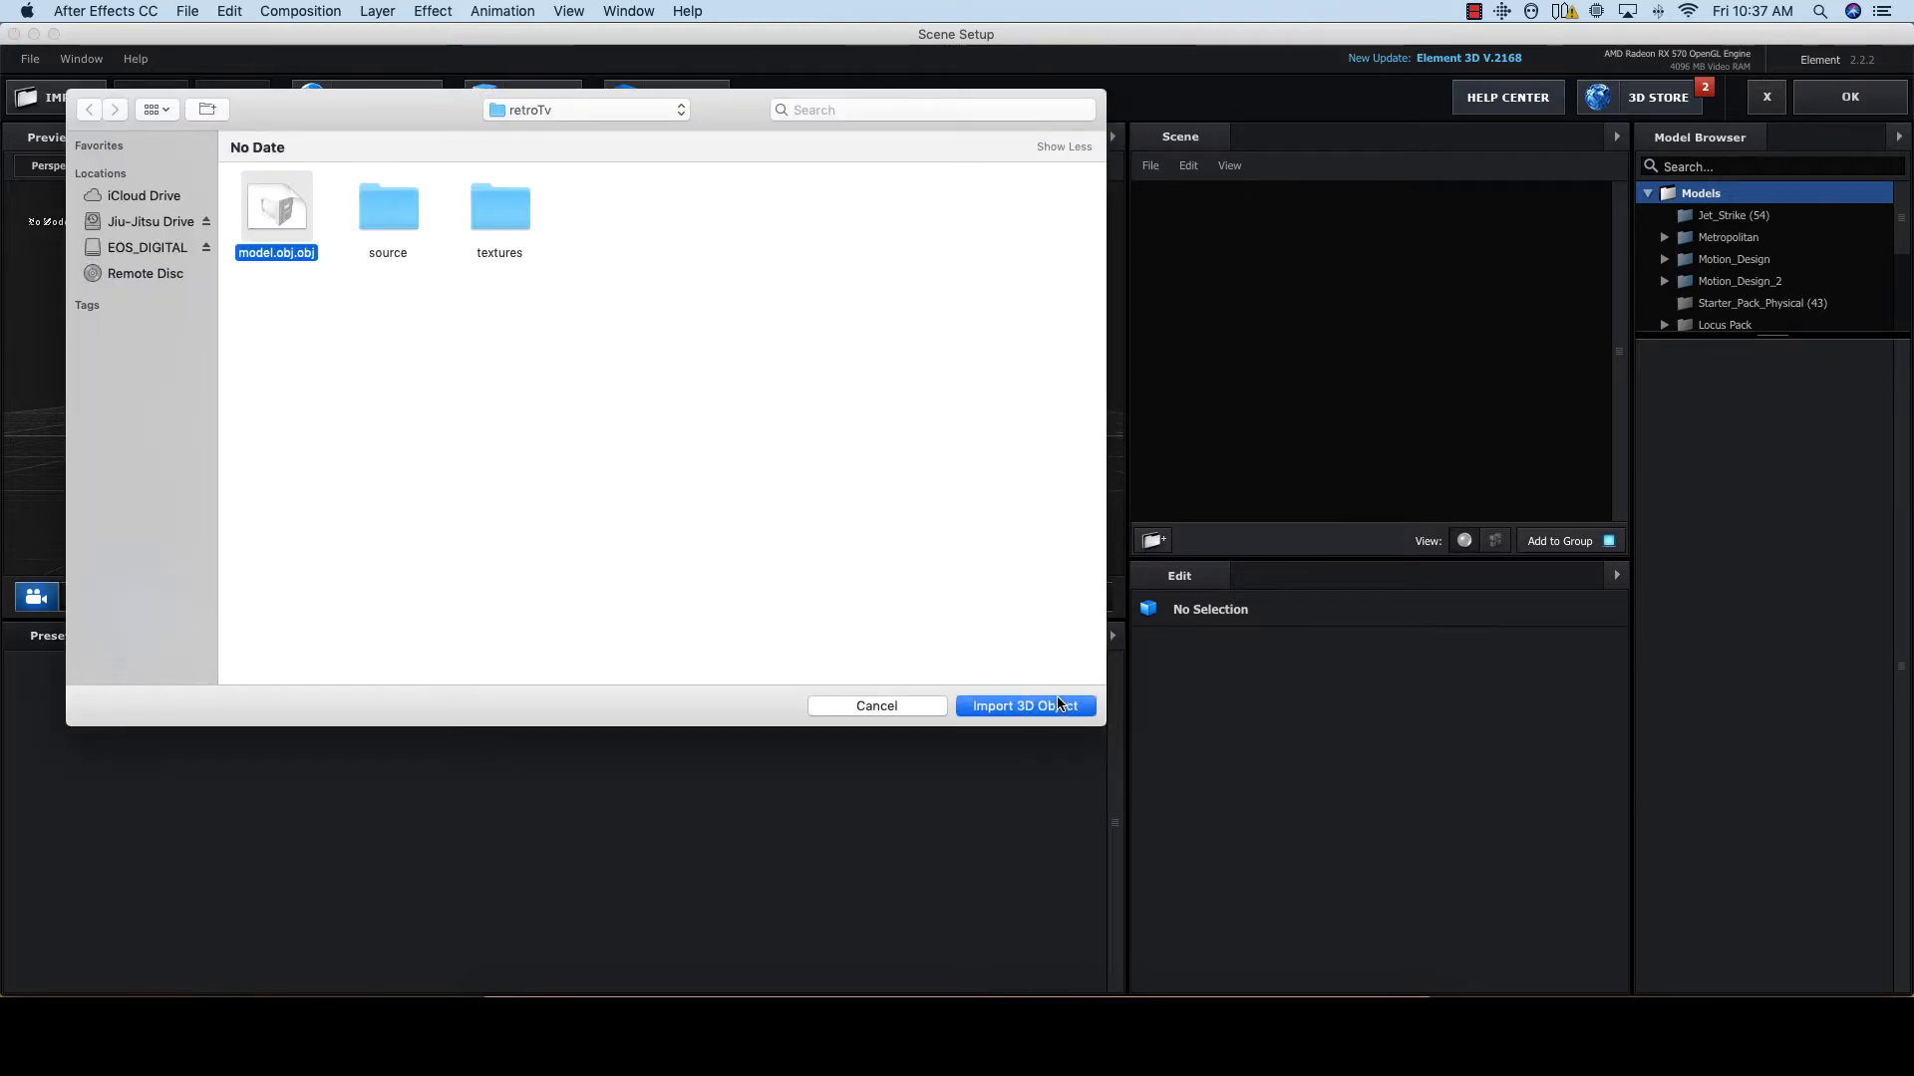
pyautogui.click(1093, 551)
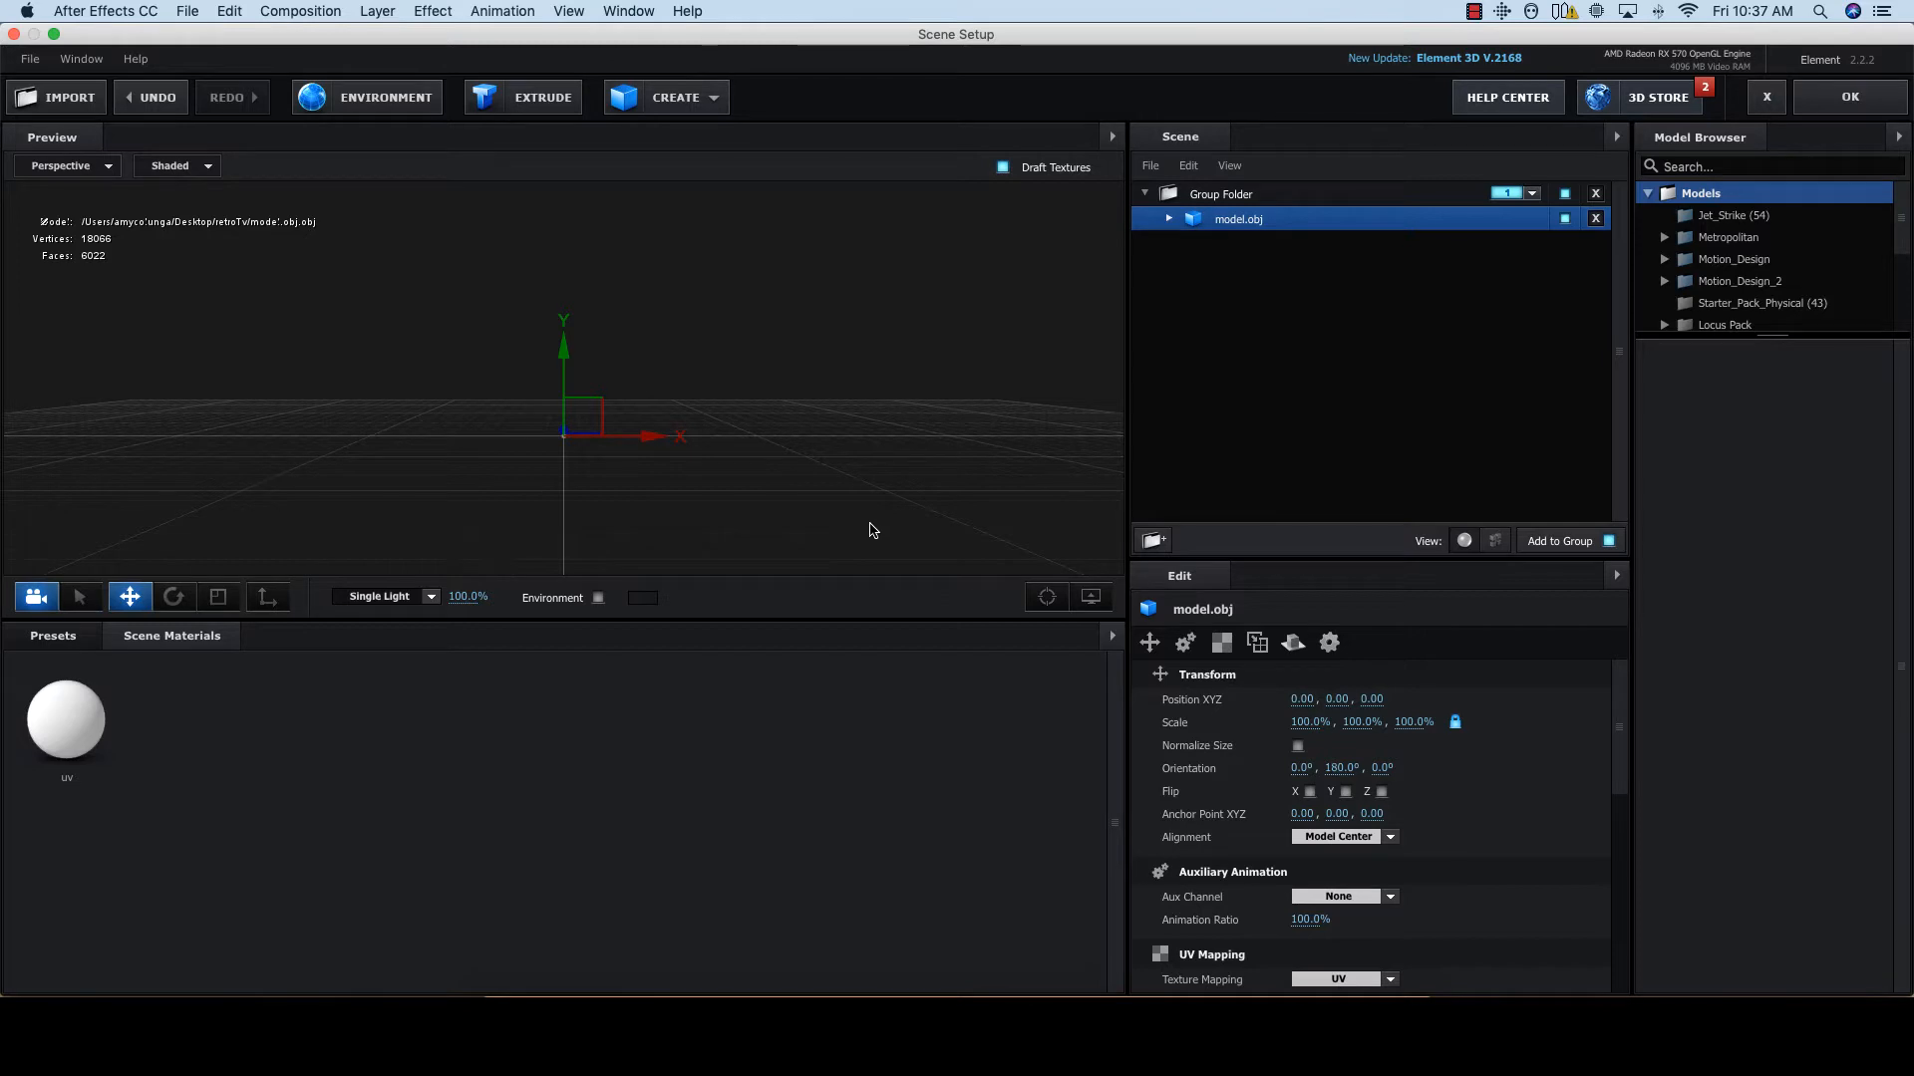
pyautogui.click(1297, 747)
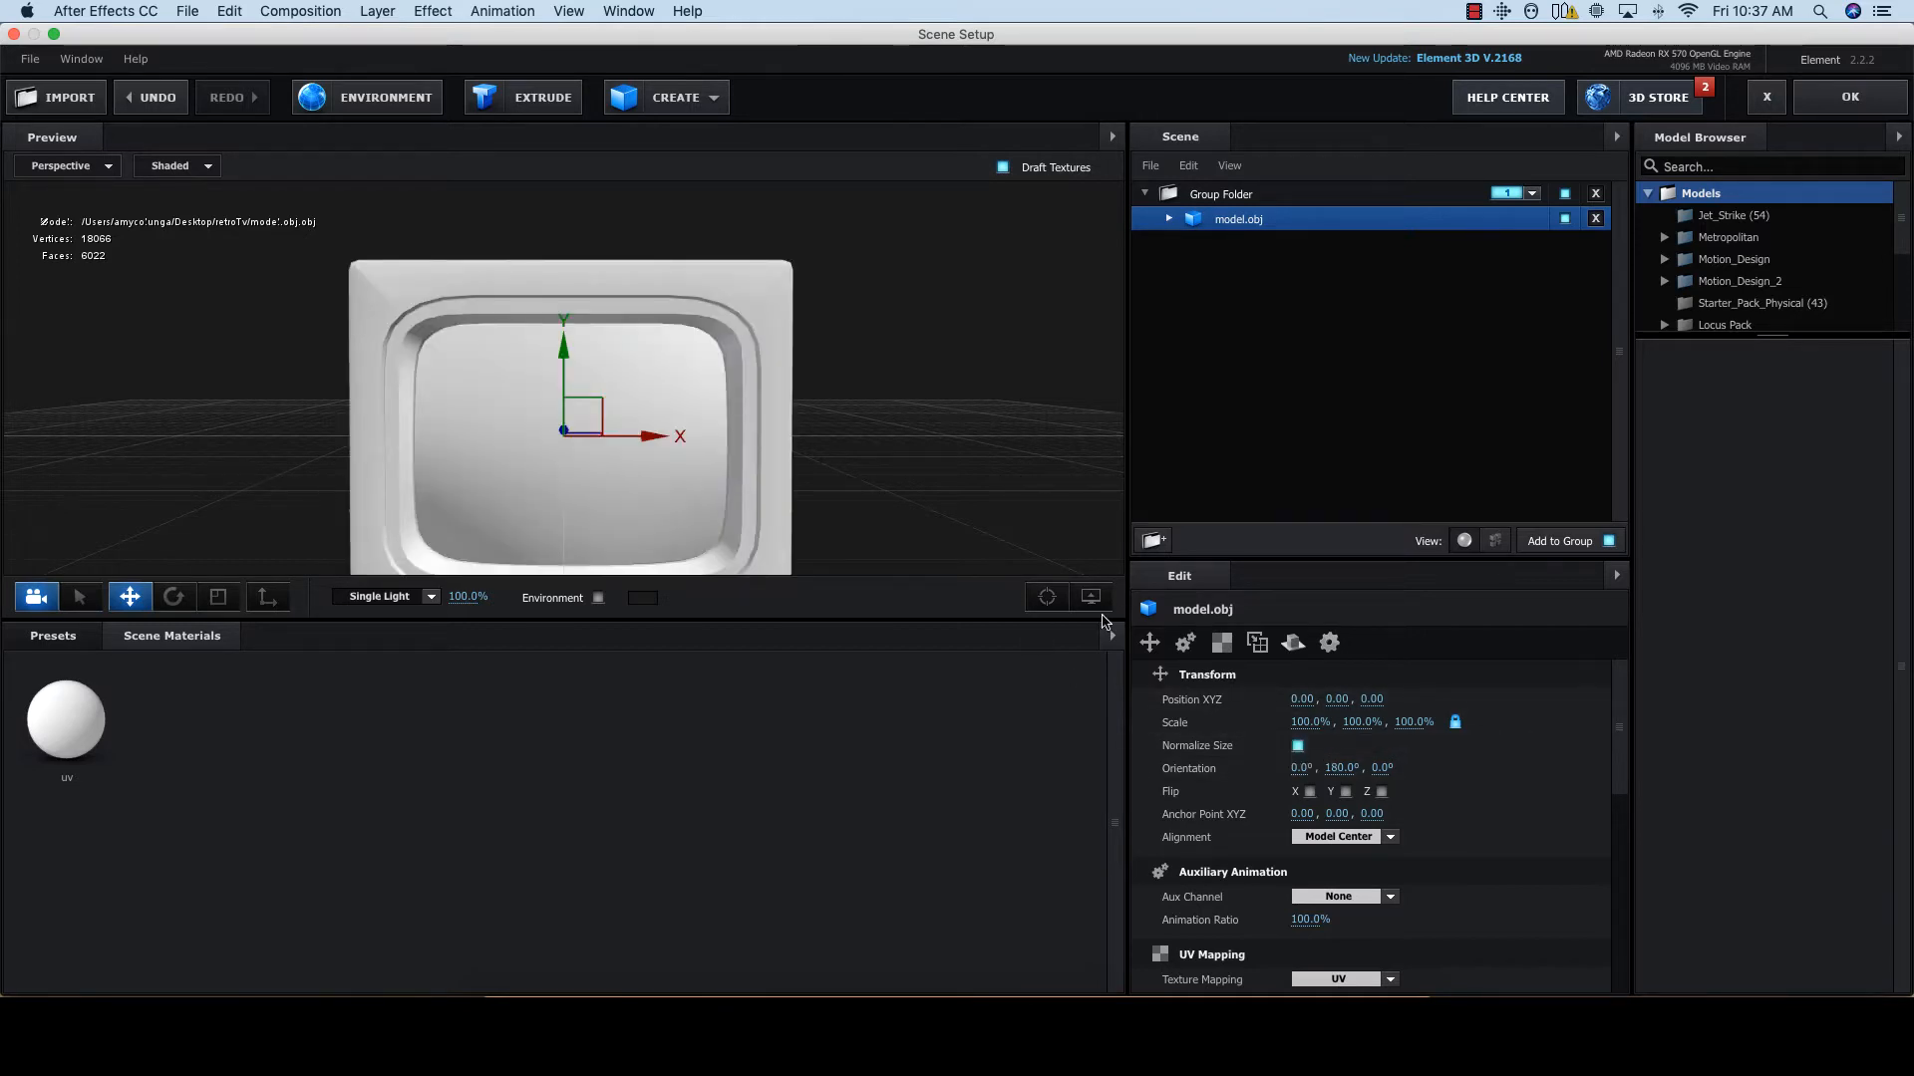
# Step: Move the TV model back to a Z position of about 2.50 and duplicate it together with its material
pyautogui.moveTo(565, 433); pyautogui.dragTo(565, 406)
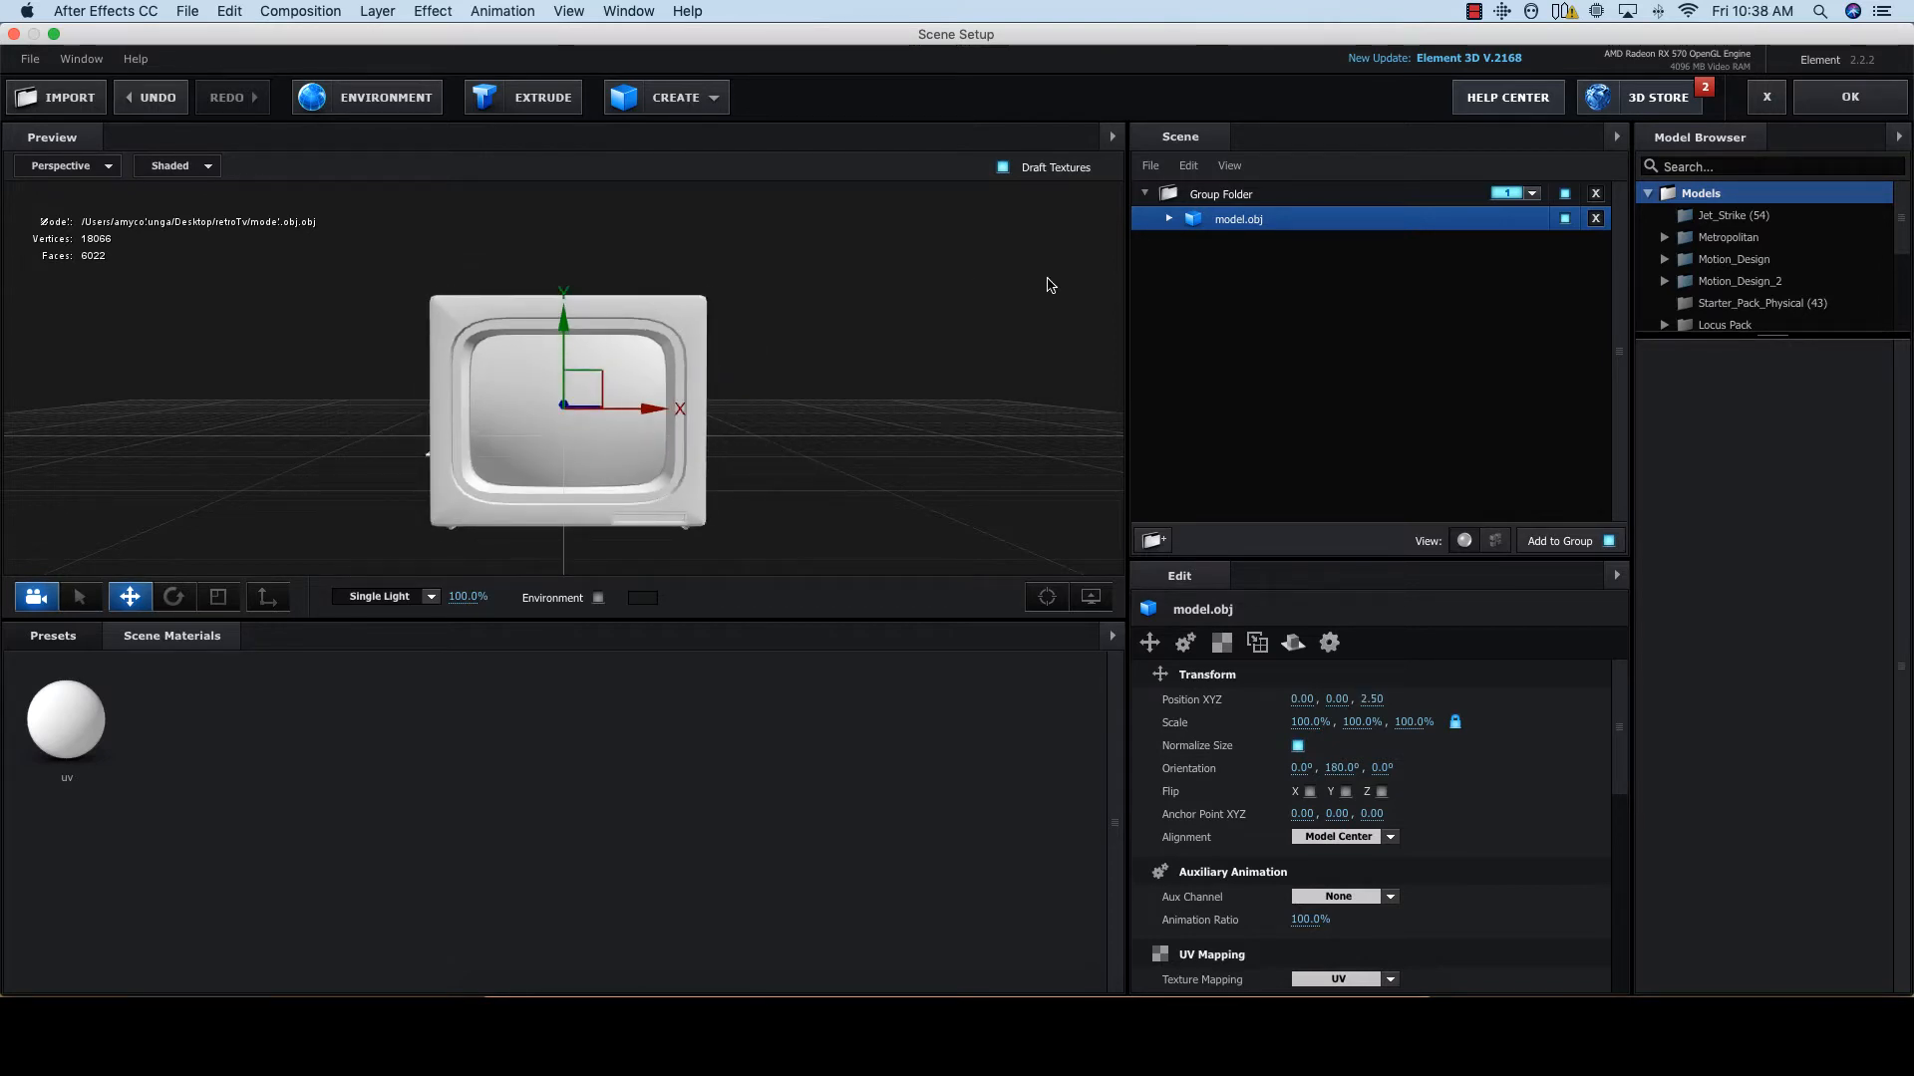
pyautogui.rightClick(1253, 221)
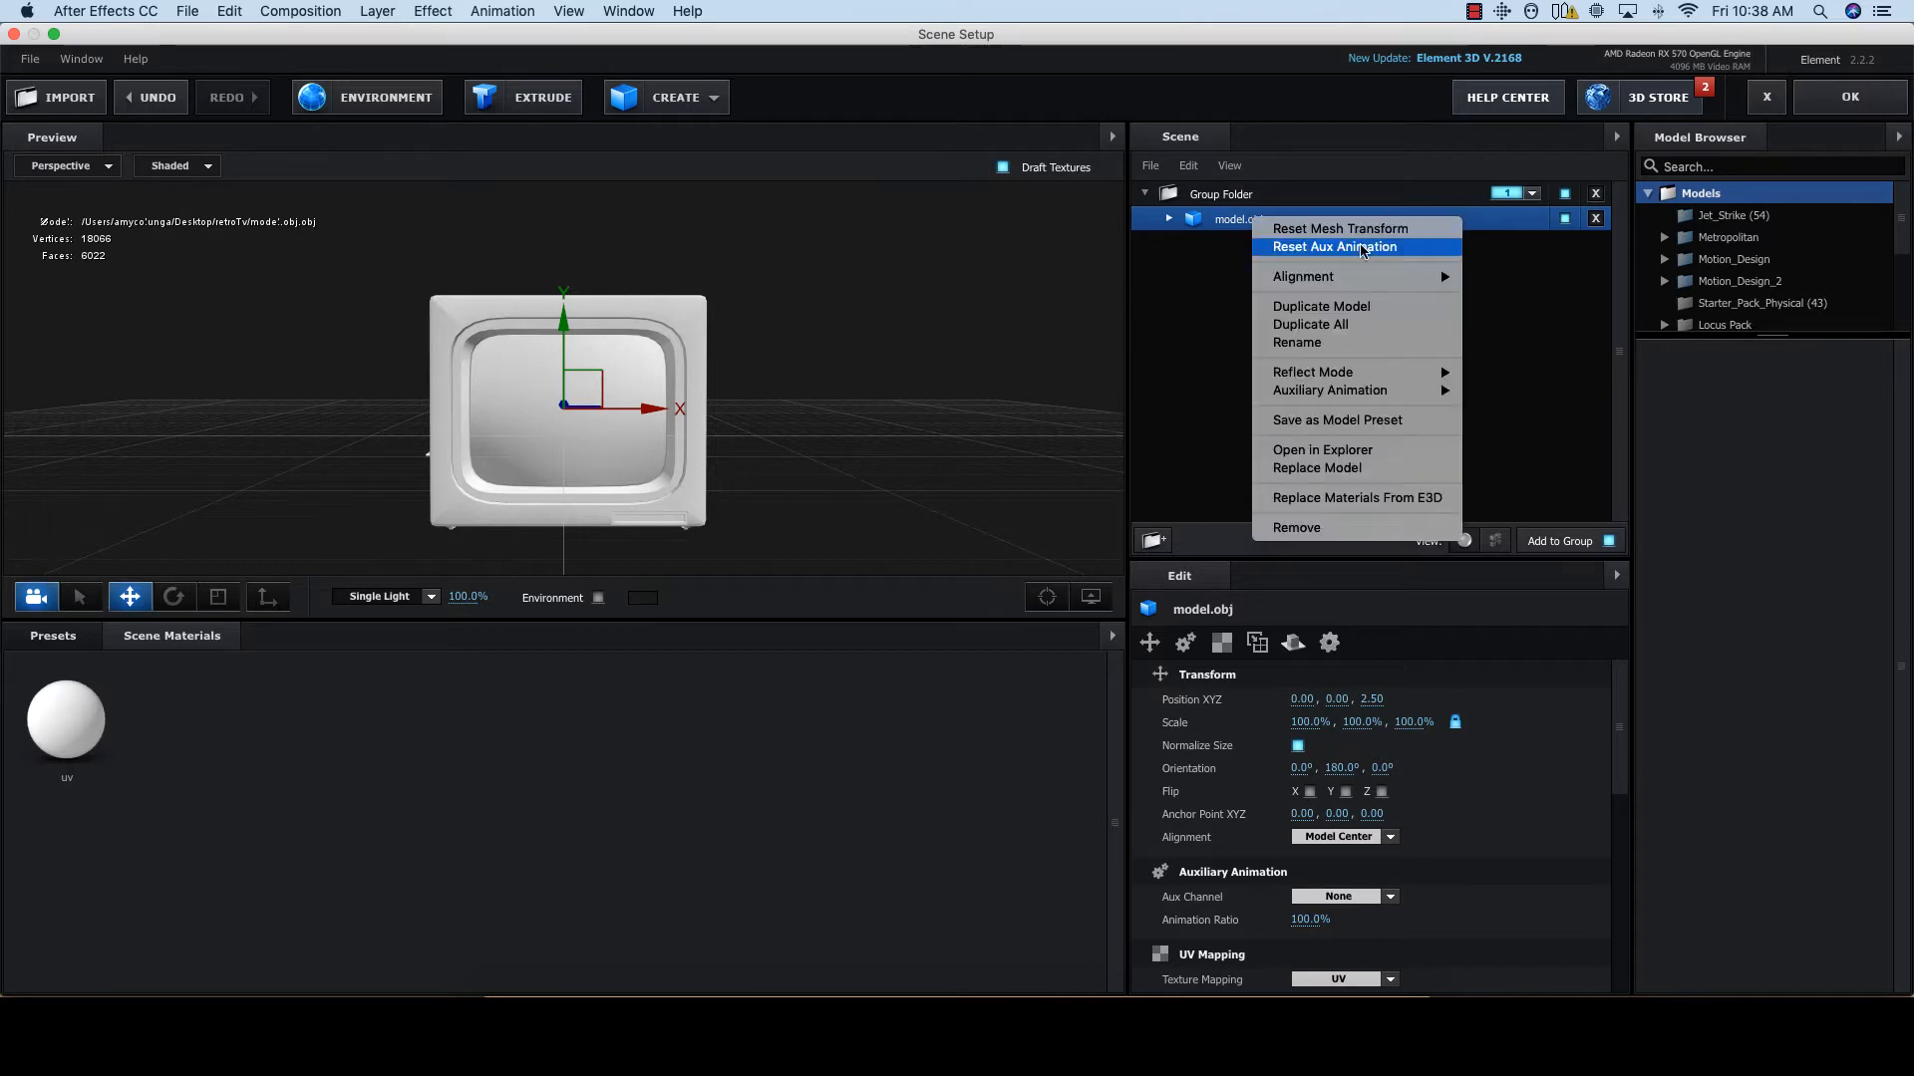
pyautogui.click(1363, 333)
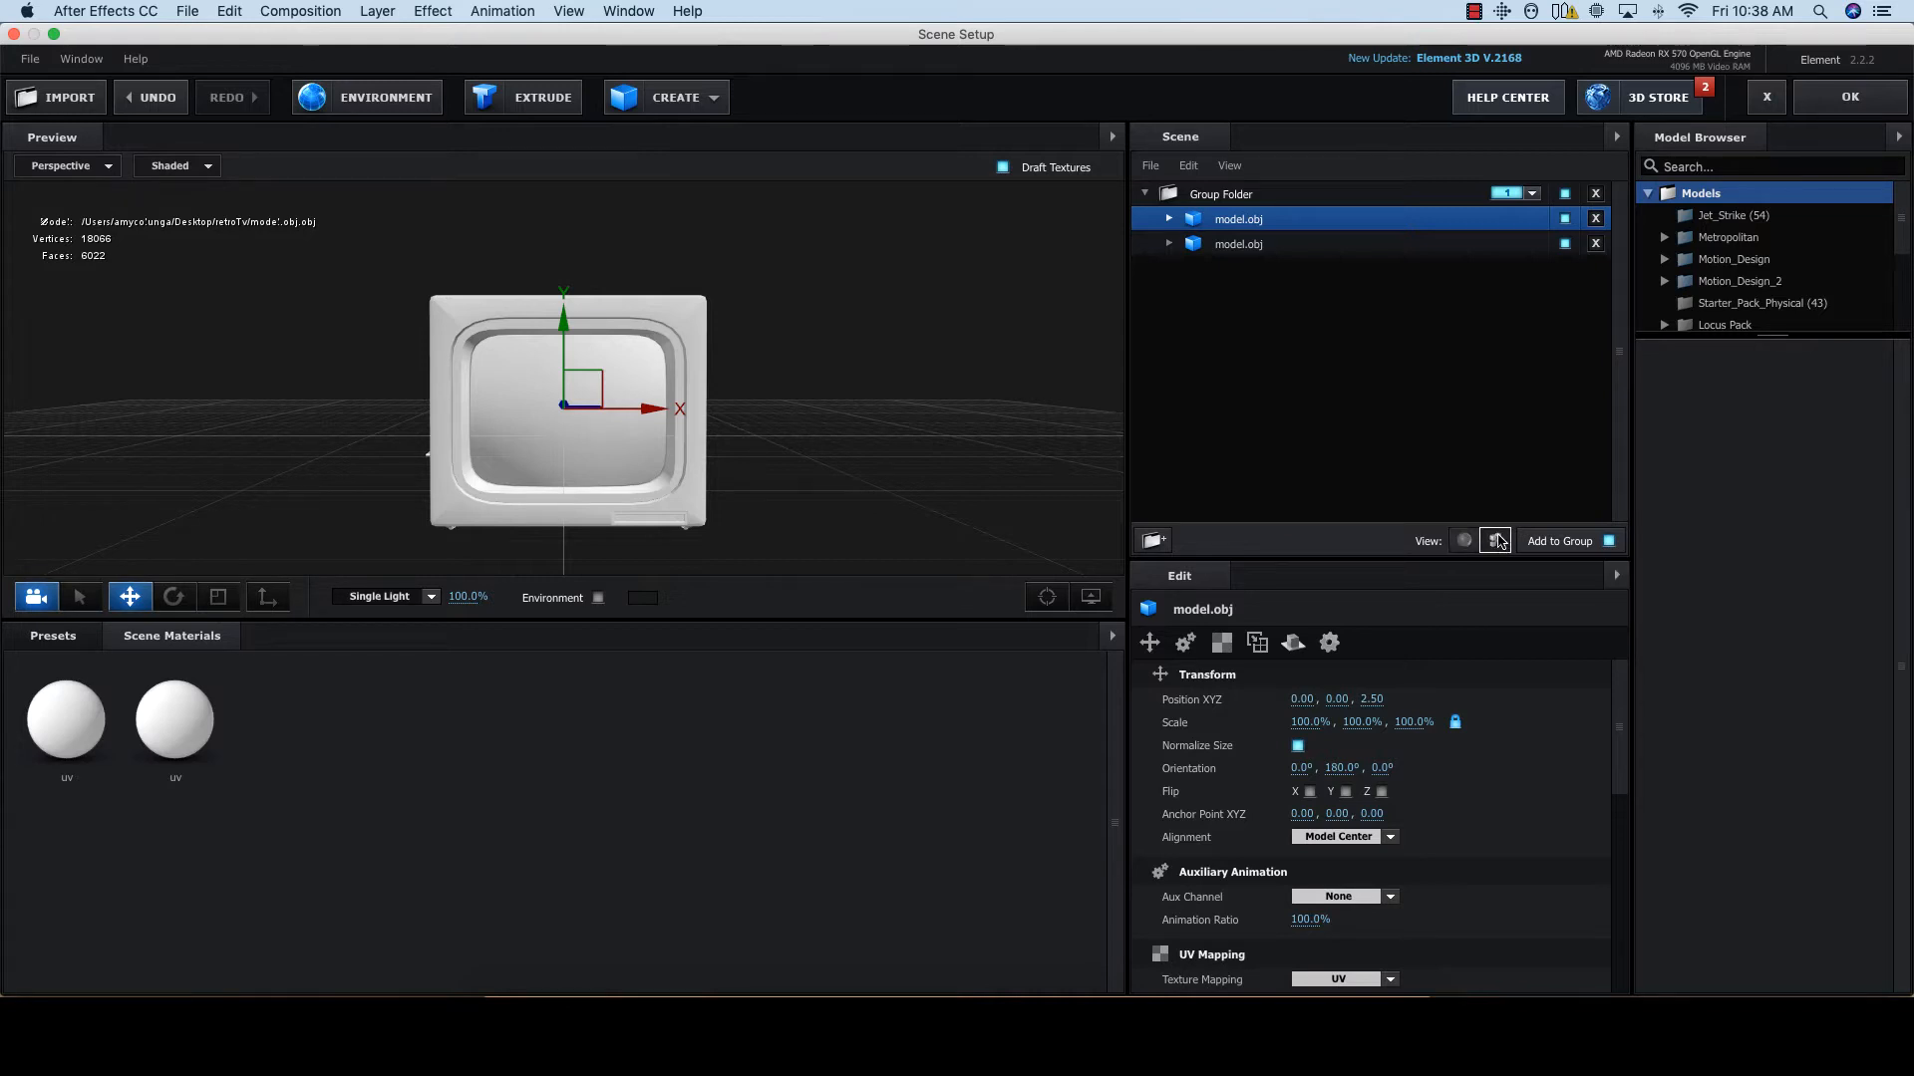
# Step: Hide every part of the first model.obj copy except Object016
pyautogui.click(1169, 221)
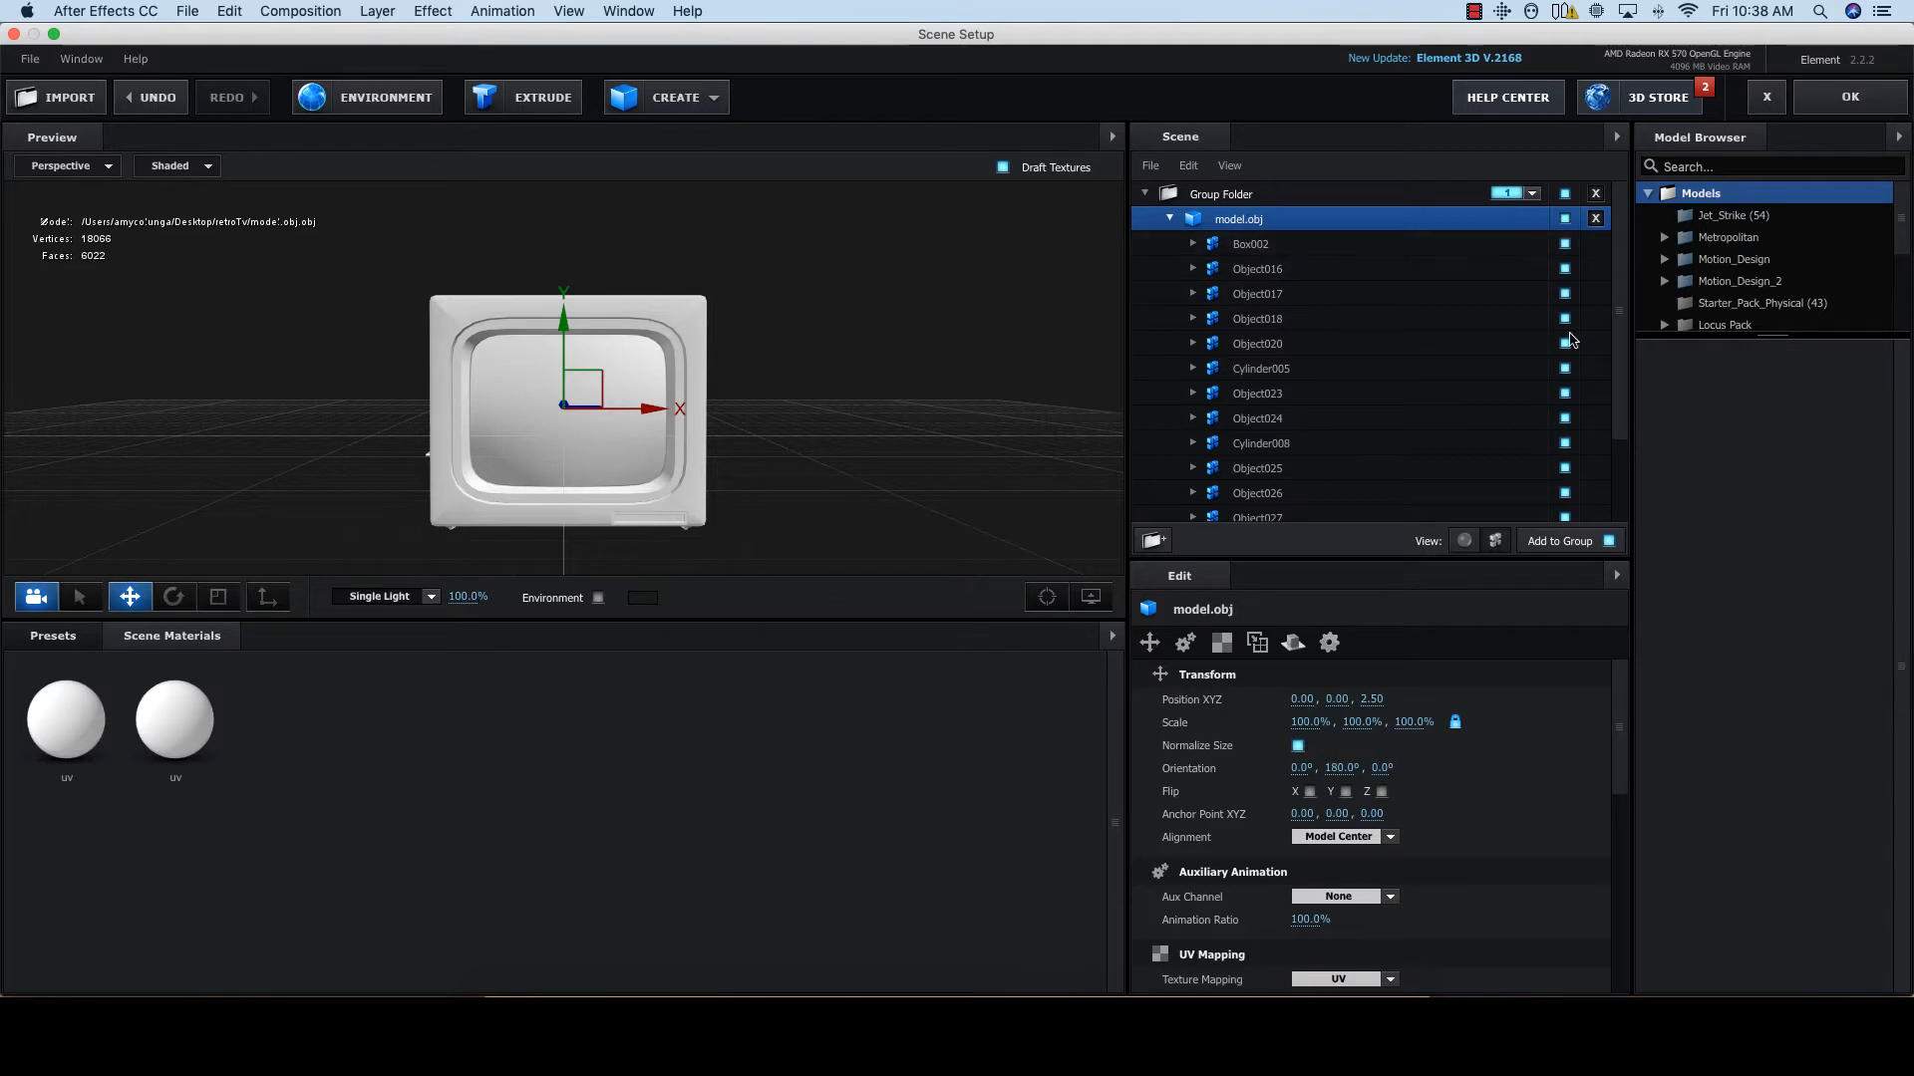
pyautogui.click(1565, 243)
pyautogui.click(1565, 293)
pyautogui.click(1565, 318)
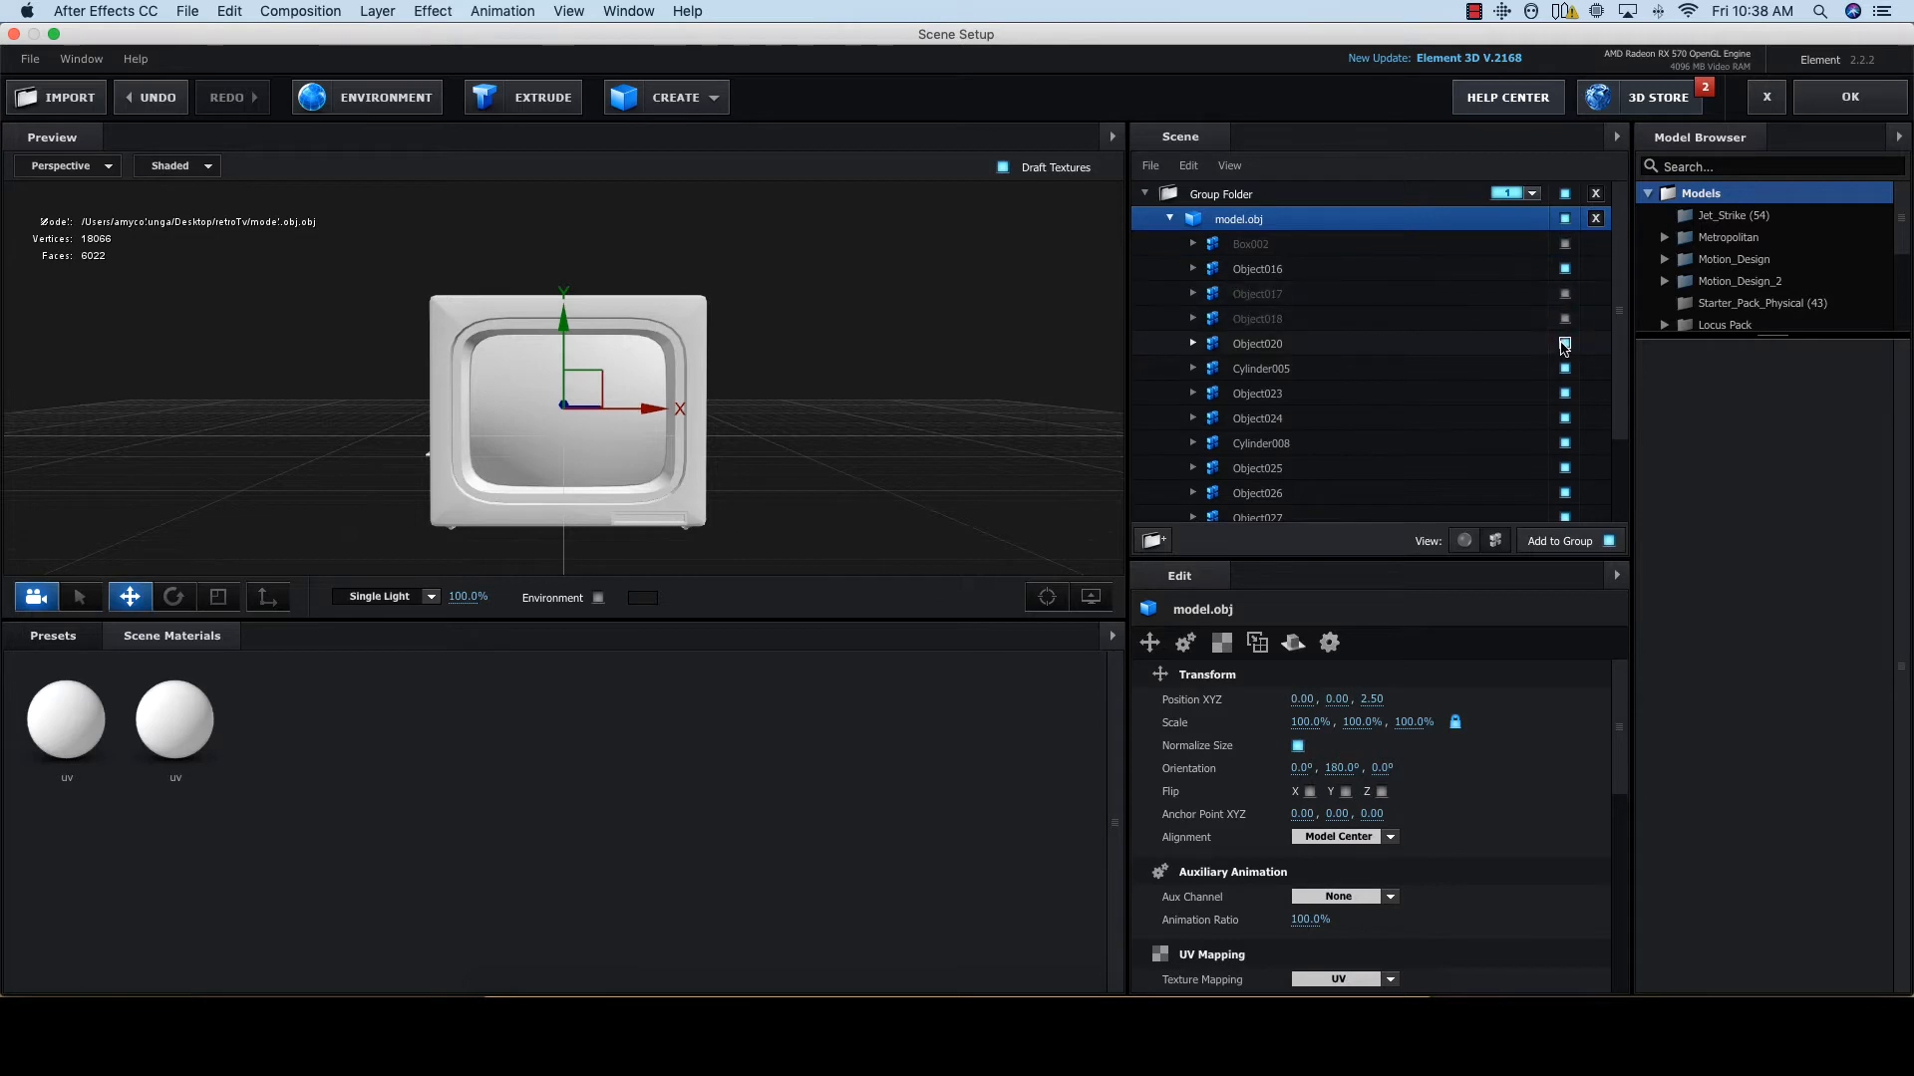
pyautogui.click(1565, 343)
pyautogui.click(1565, 368)
pyautogui.click(1565, 393)
pyautogui.click(1565, 417)
pyautogui.click(1564, 442)
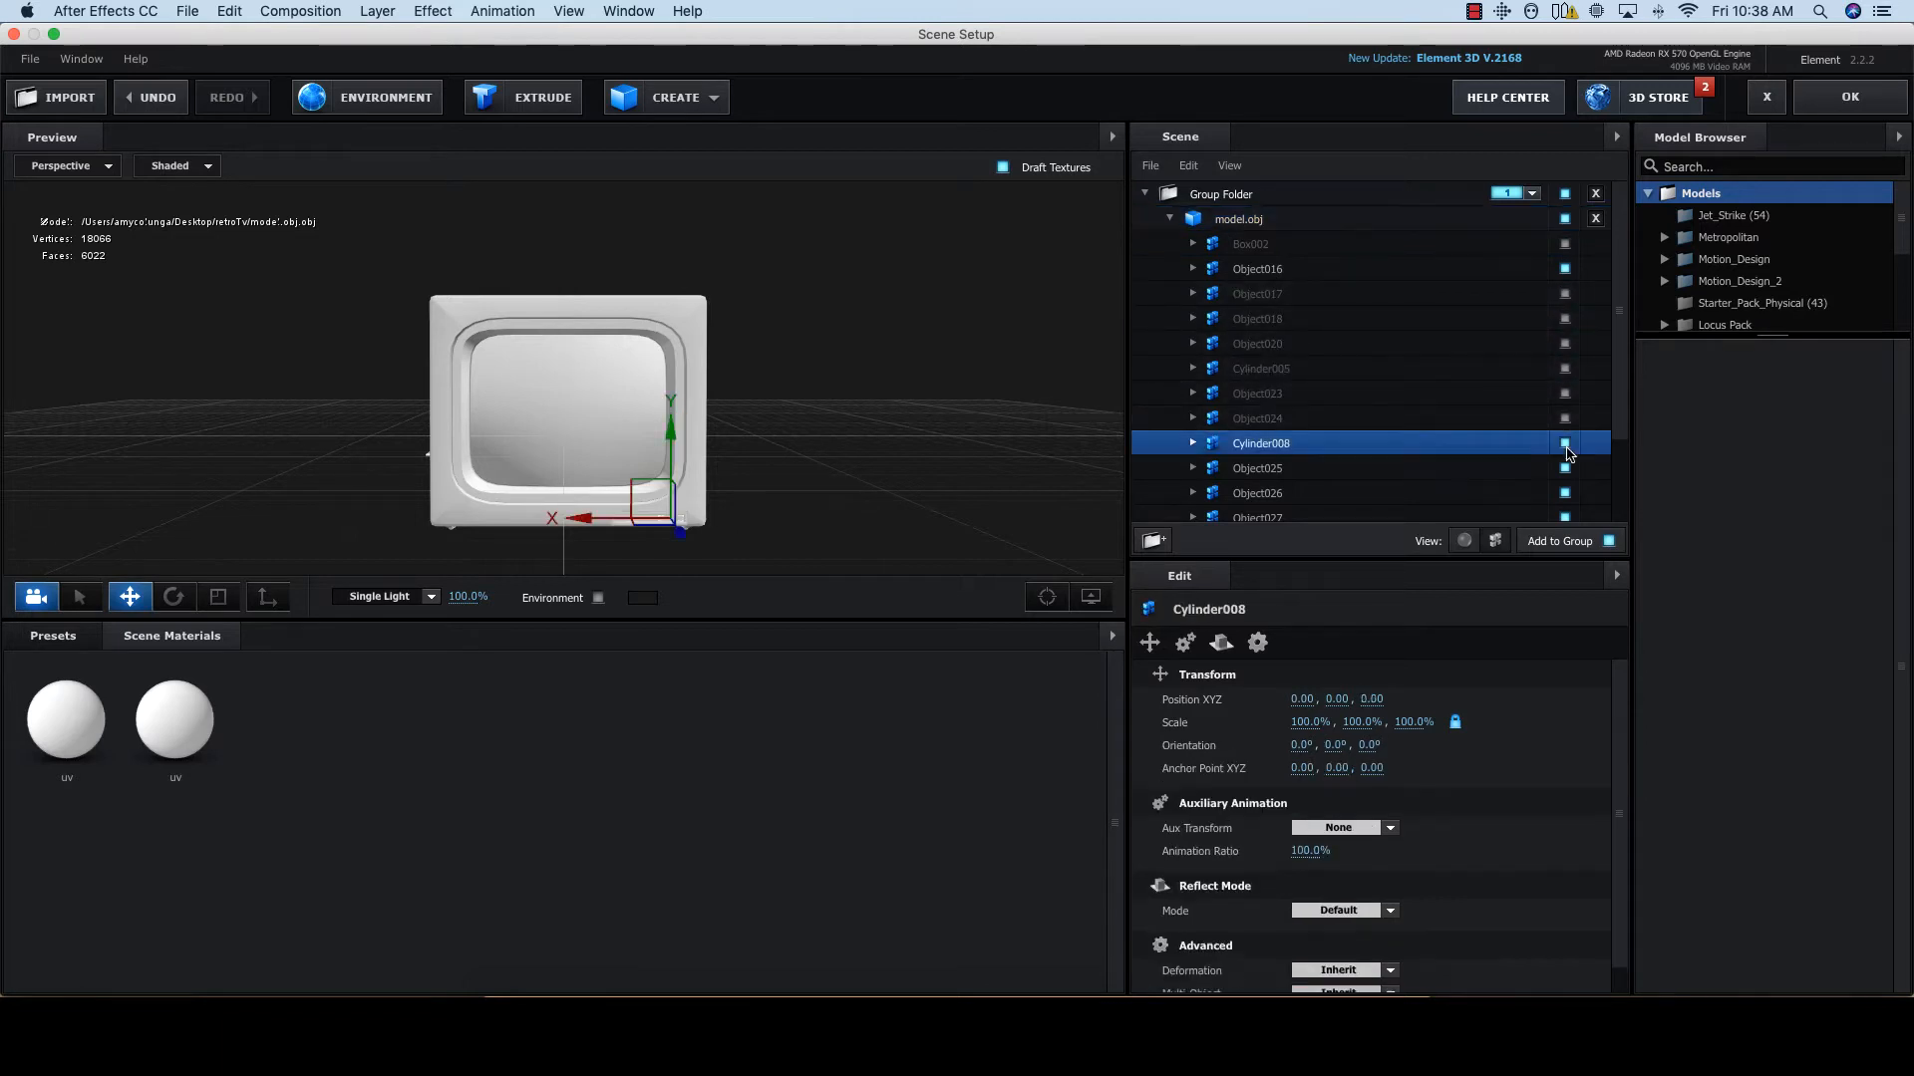
pyautogui.click(1564, 467)
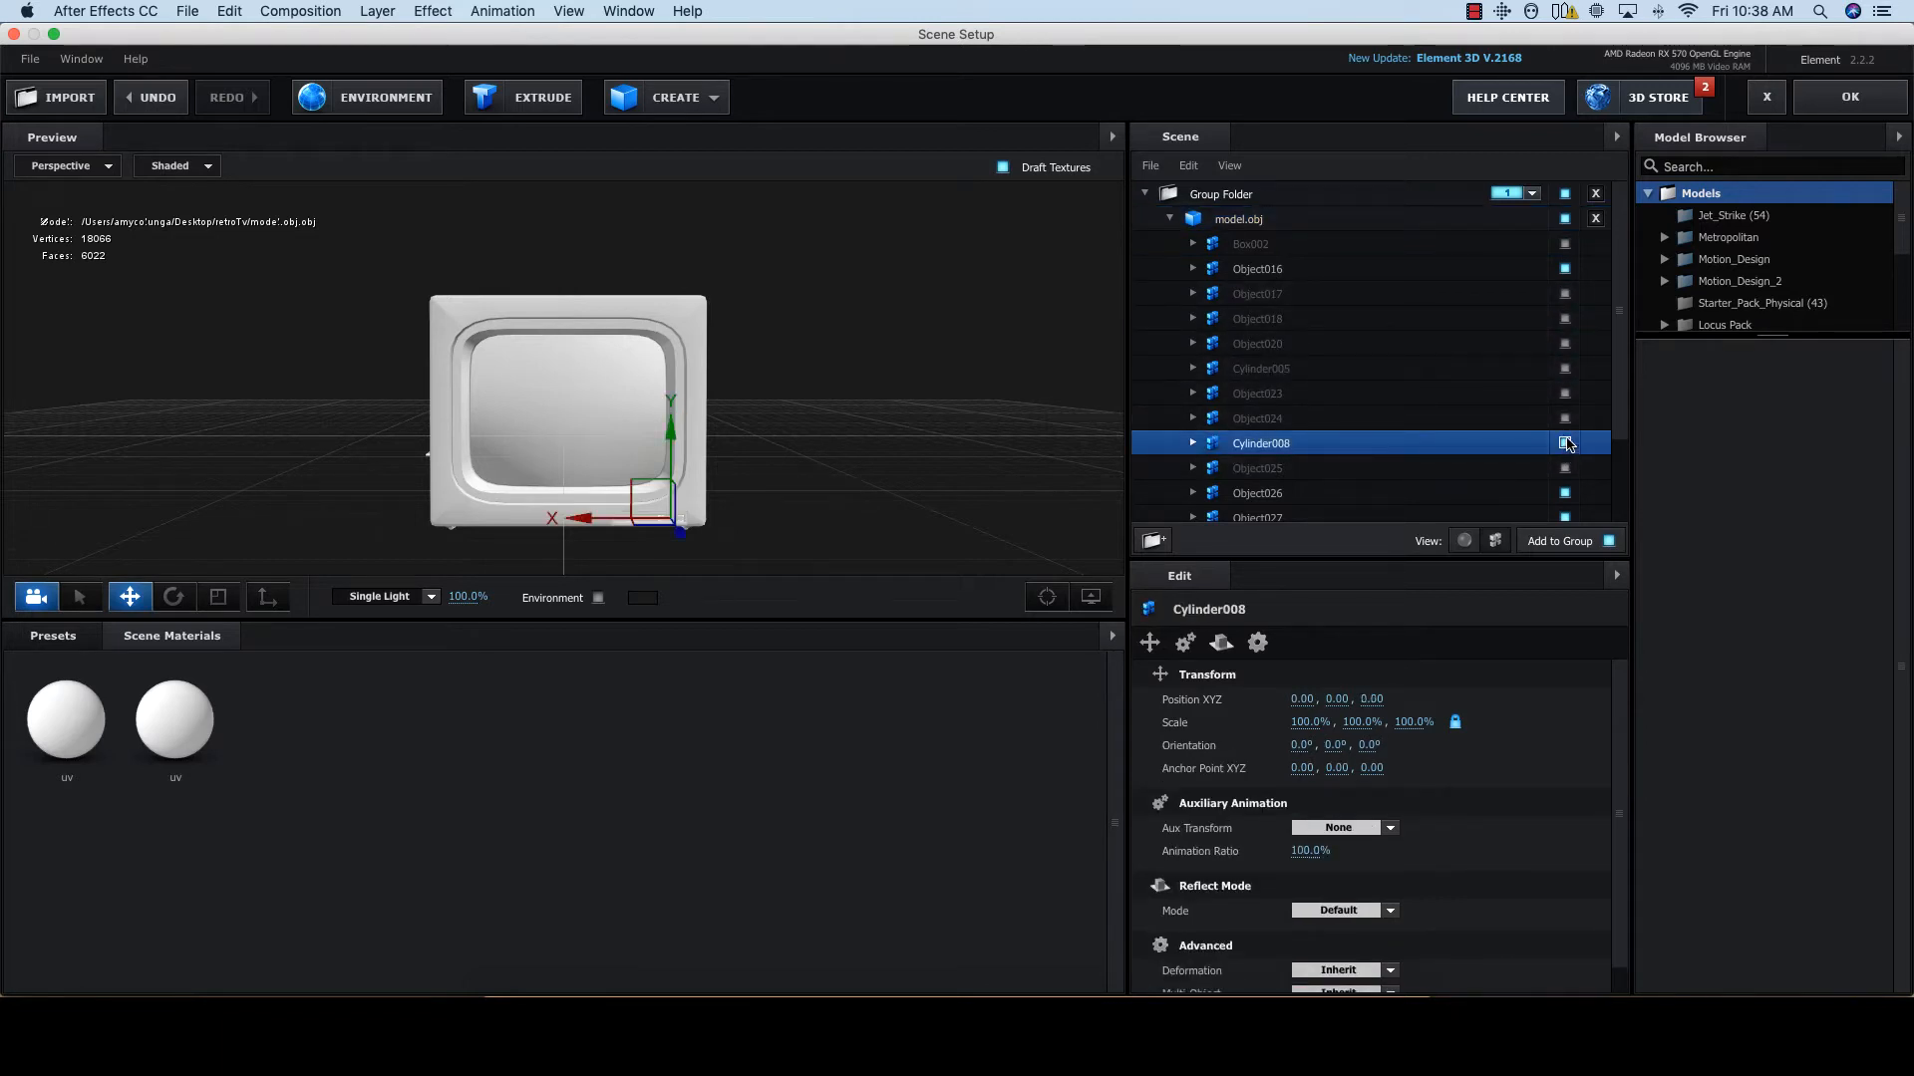
pyautogui.click(1565, 492)
pyautogui.scroll(-2, 1566, 428)
pyautogui.click(1565, 420)
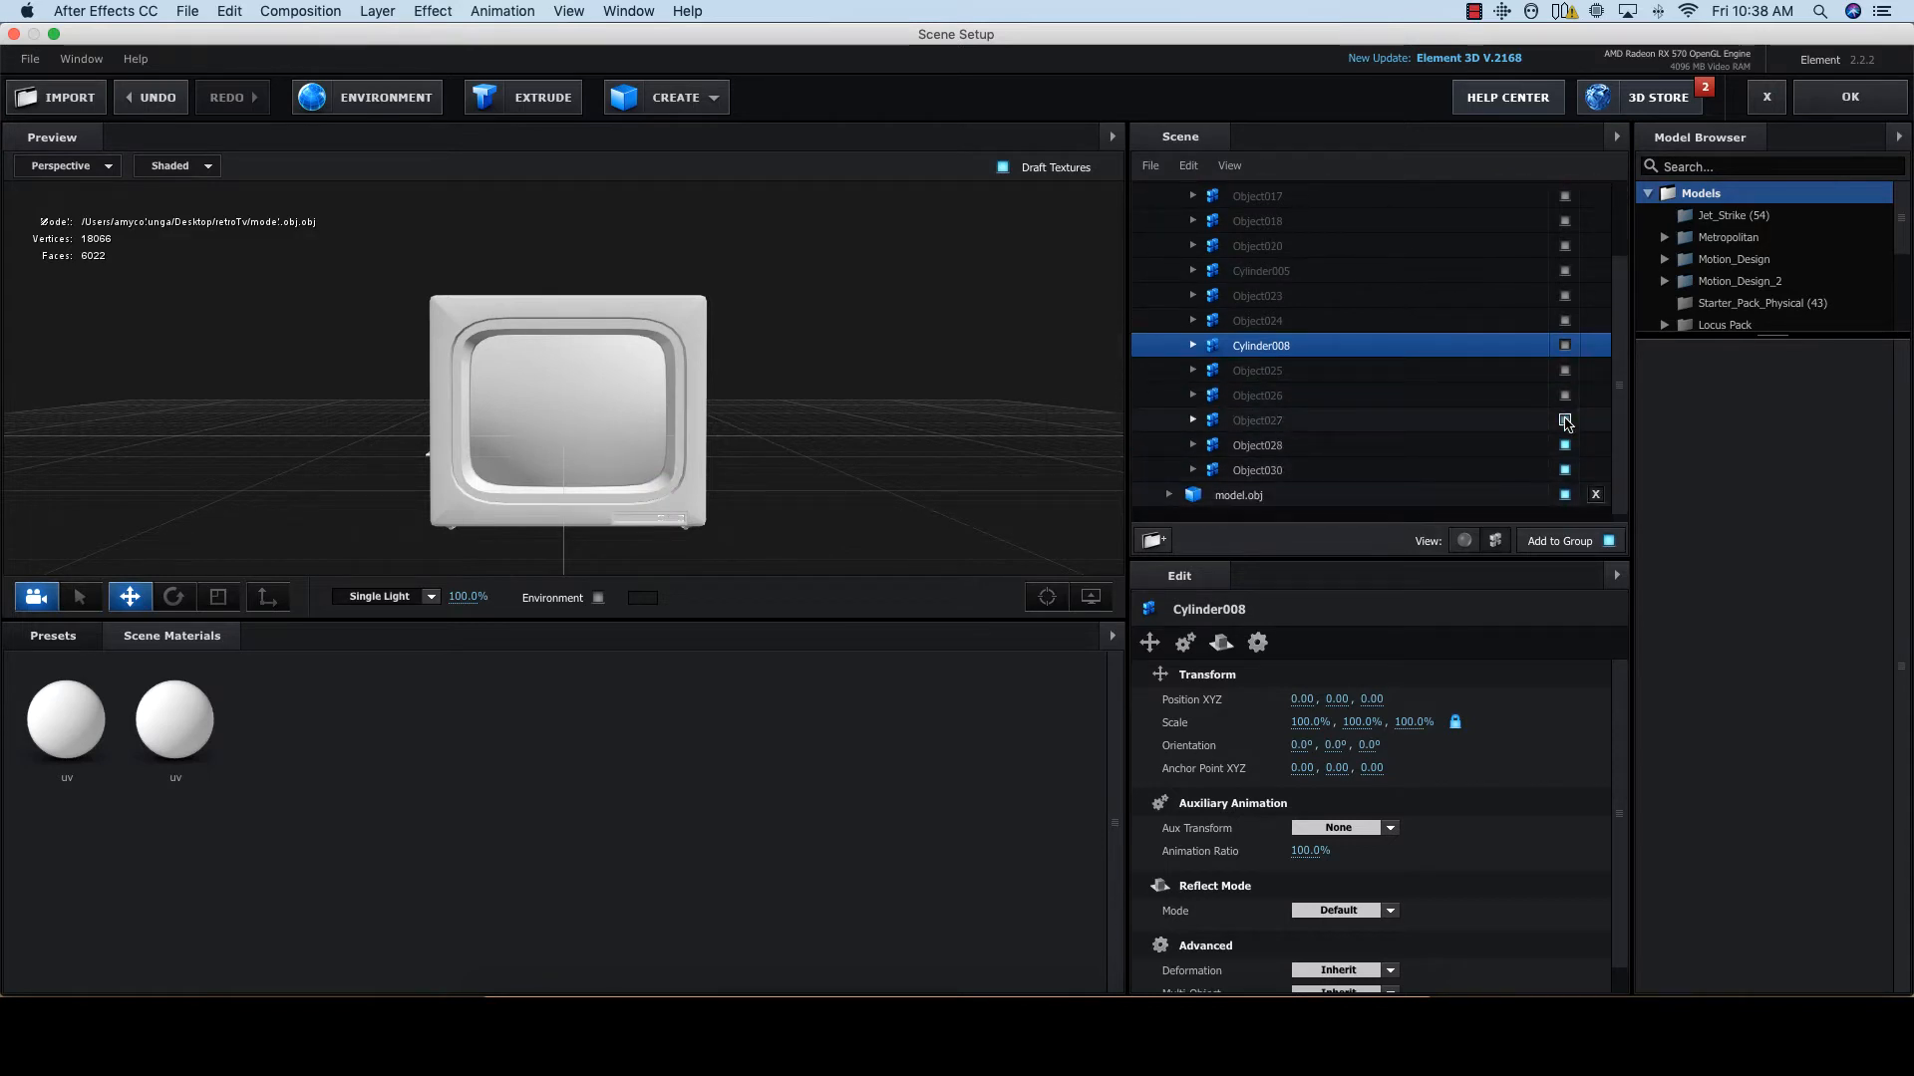
pyautogui.click(1565, 444)
pyautogui.click(1565, 470)
pyautogui.scroll(4, 1338, 369)
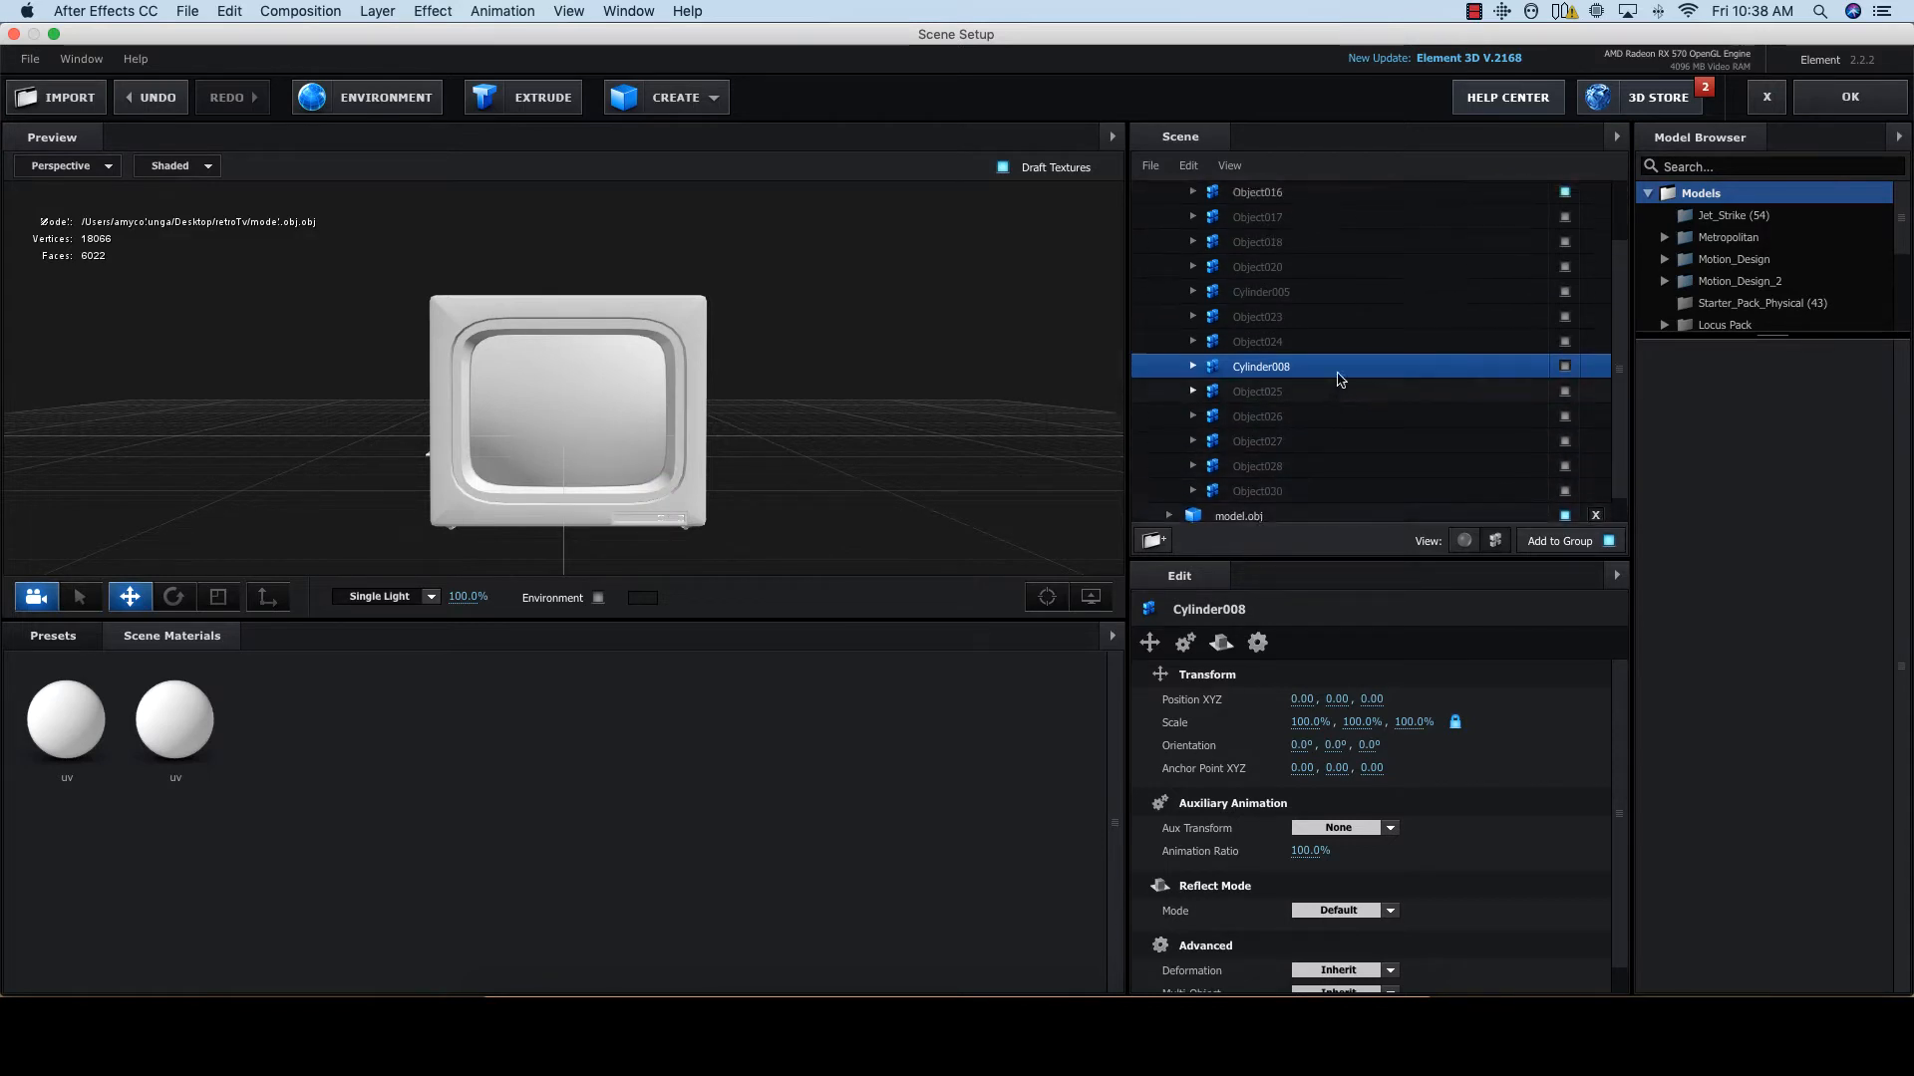
pyautogui.click(1171, 219)
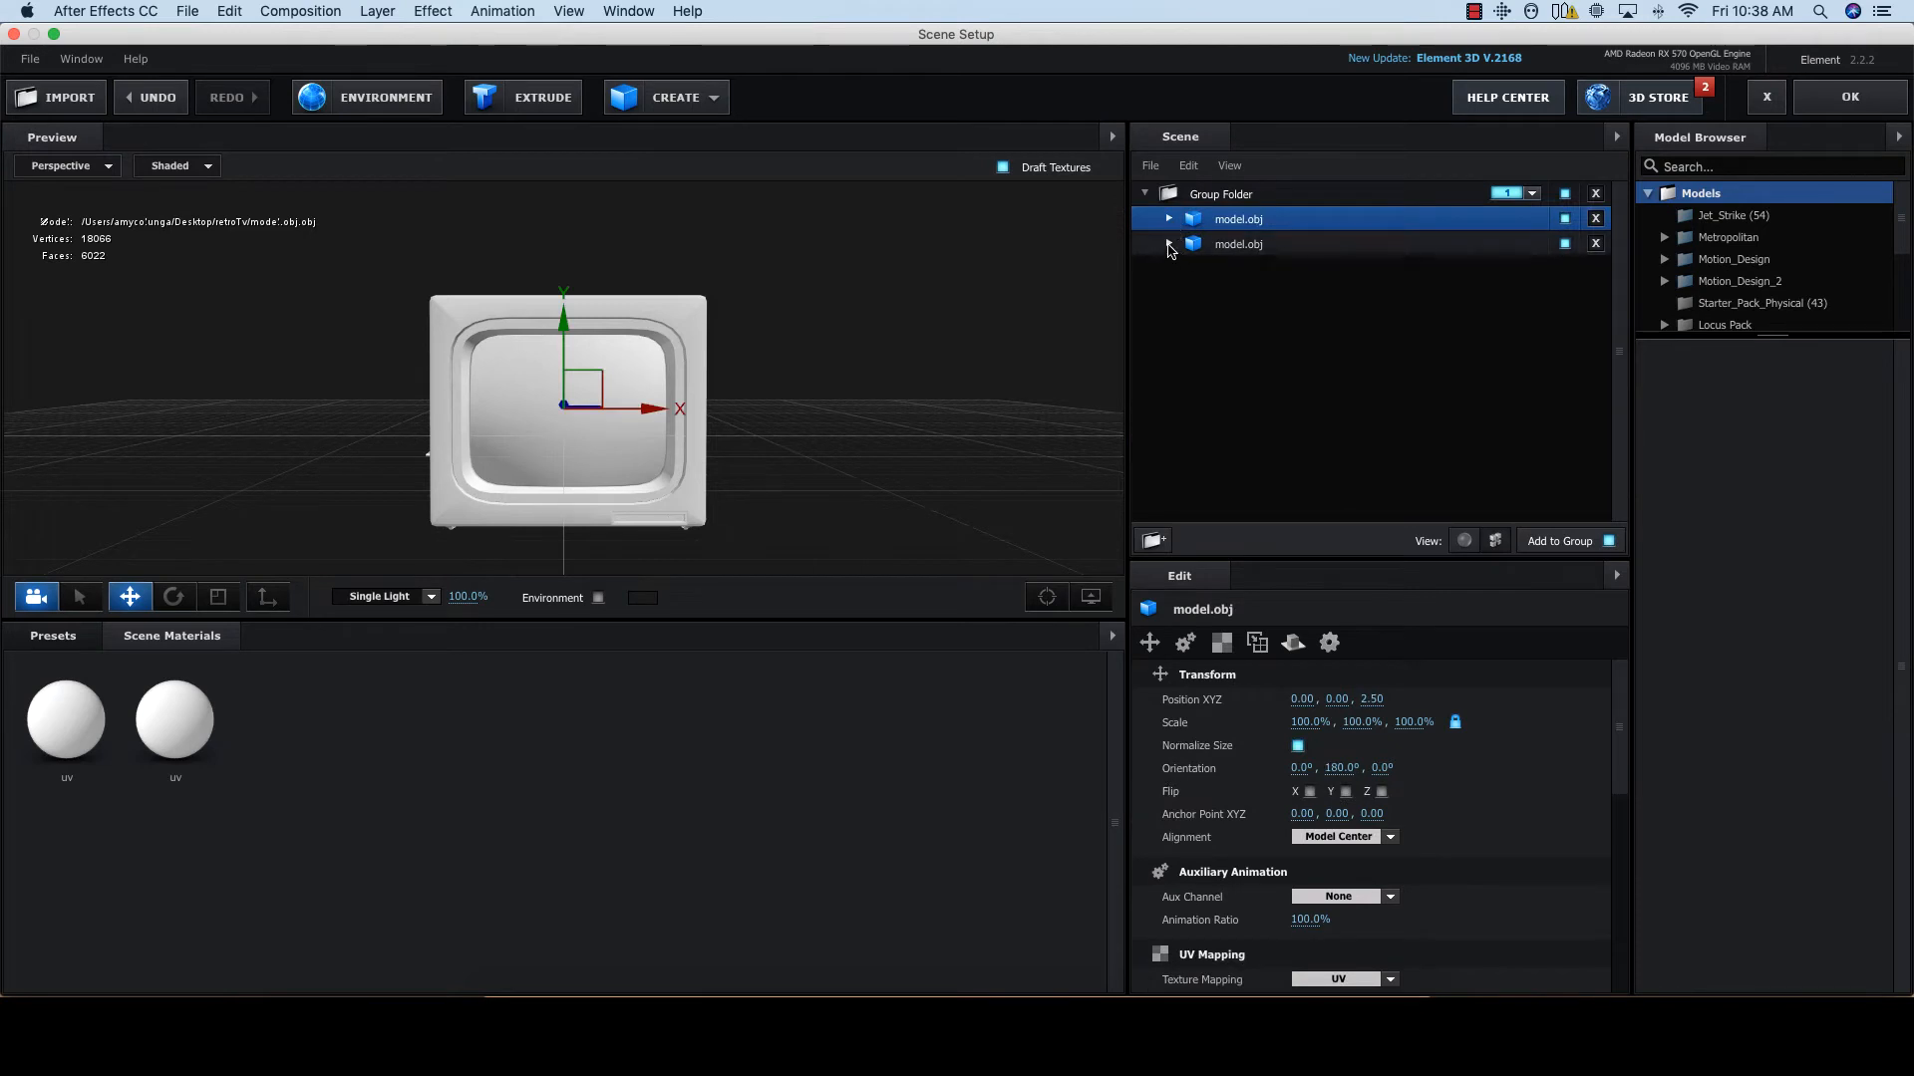
# Step: Hide Object016 in the second model.obj copy, keeping its other parts enabled
pyautogui.click(1169, 244)
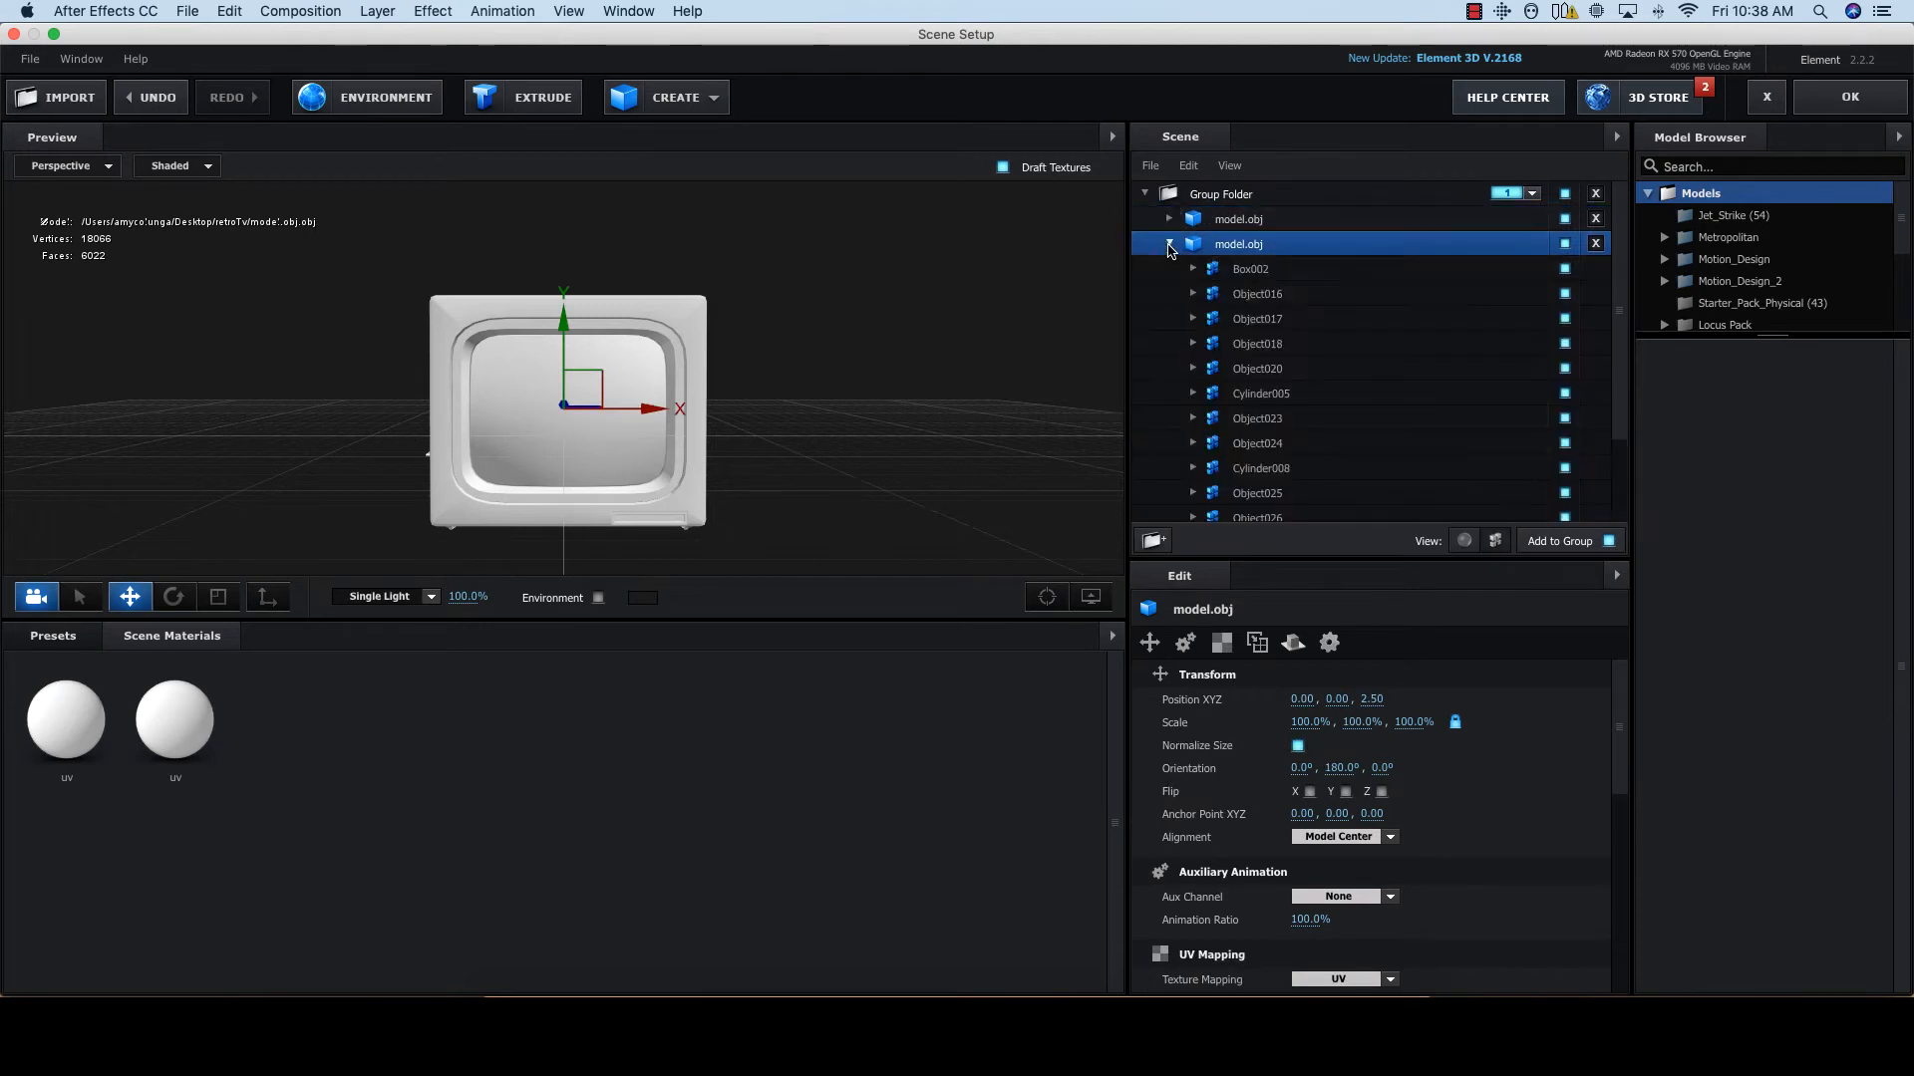
pyautogui.click(1564, 294)
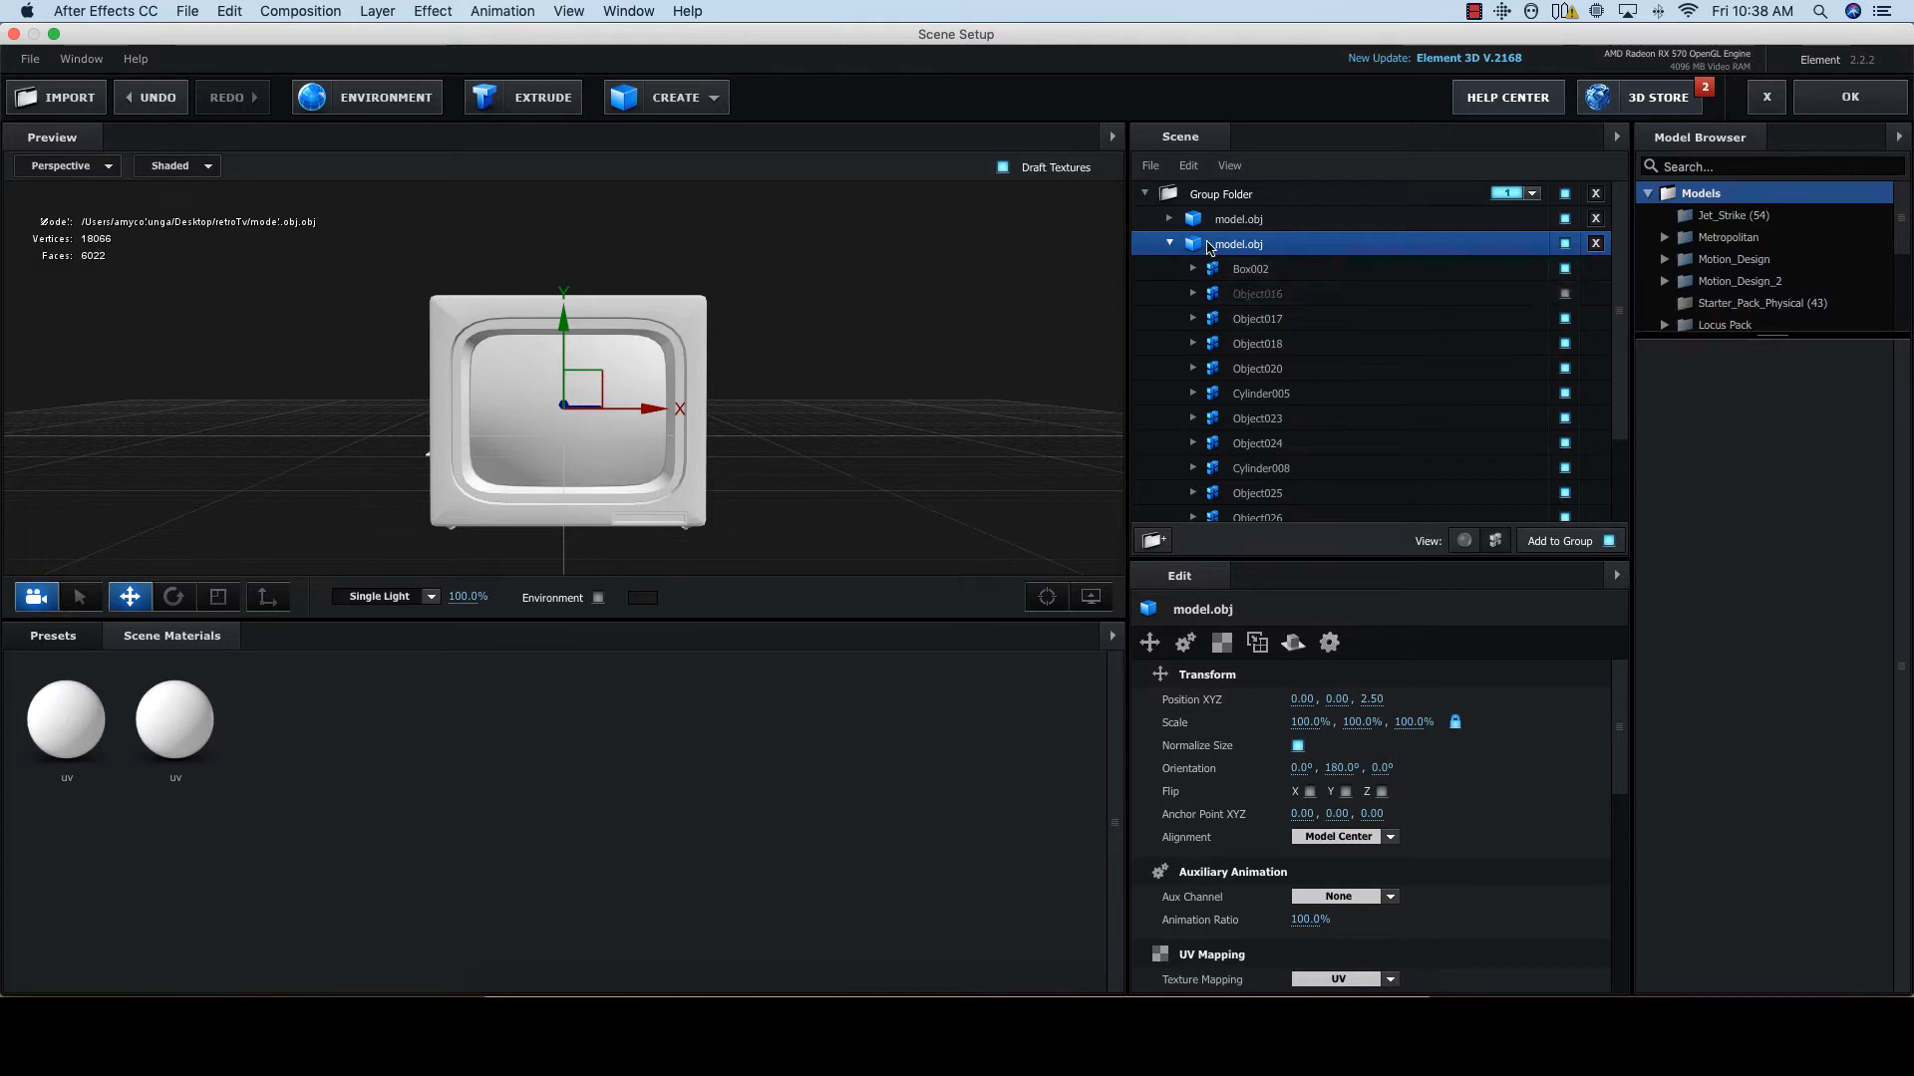
pyautogui.click(1168, 243)
# Step: Check which part of the TV the first copy's Object016 is by hiding it and showing it again
pyautogui.click(1168, 218)
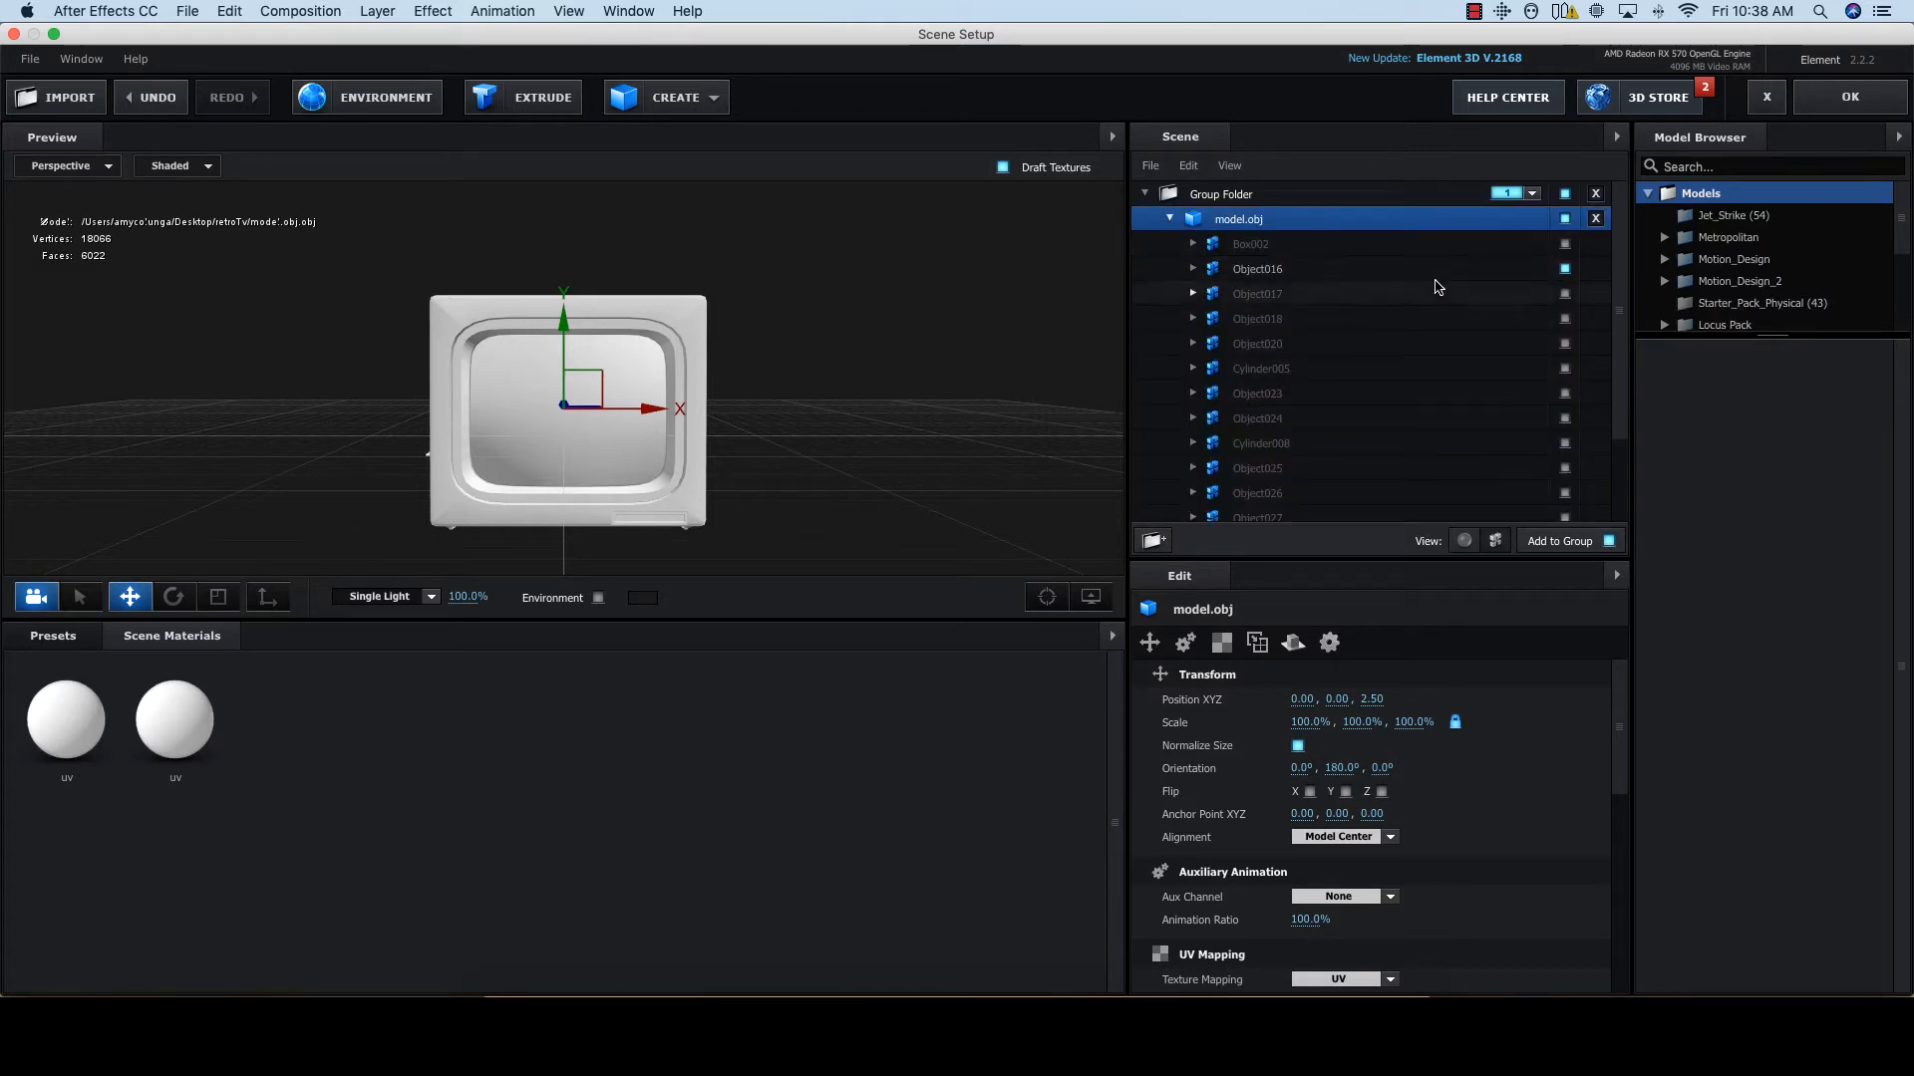
pyautogui.click(1564, 272)
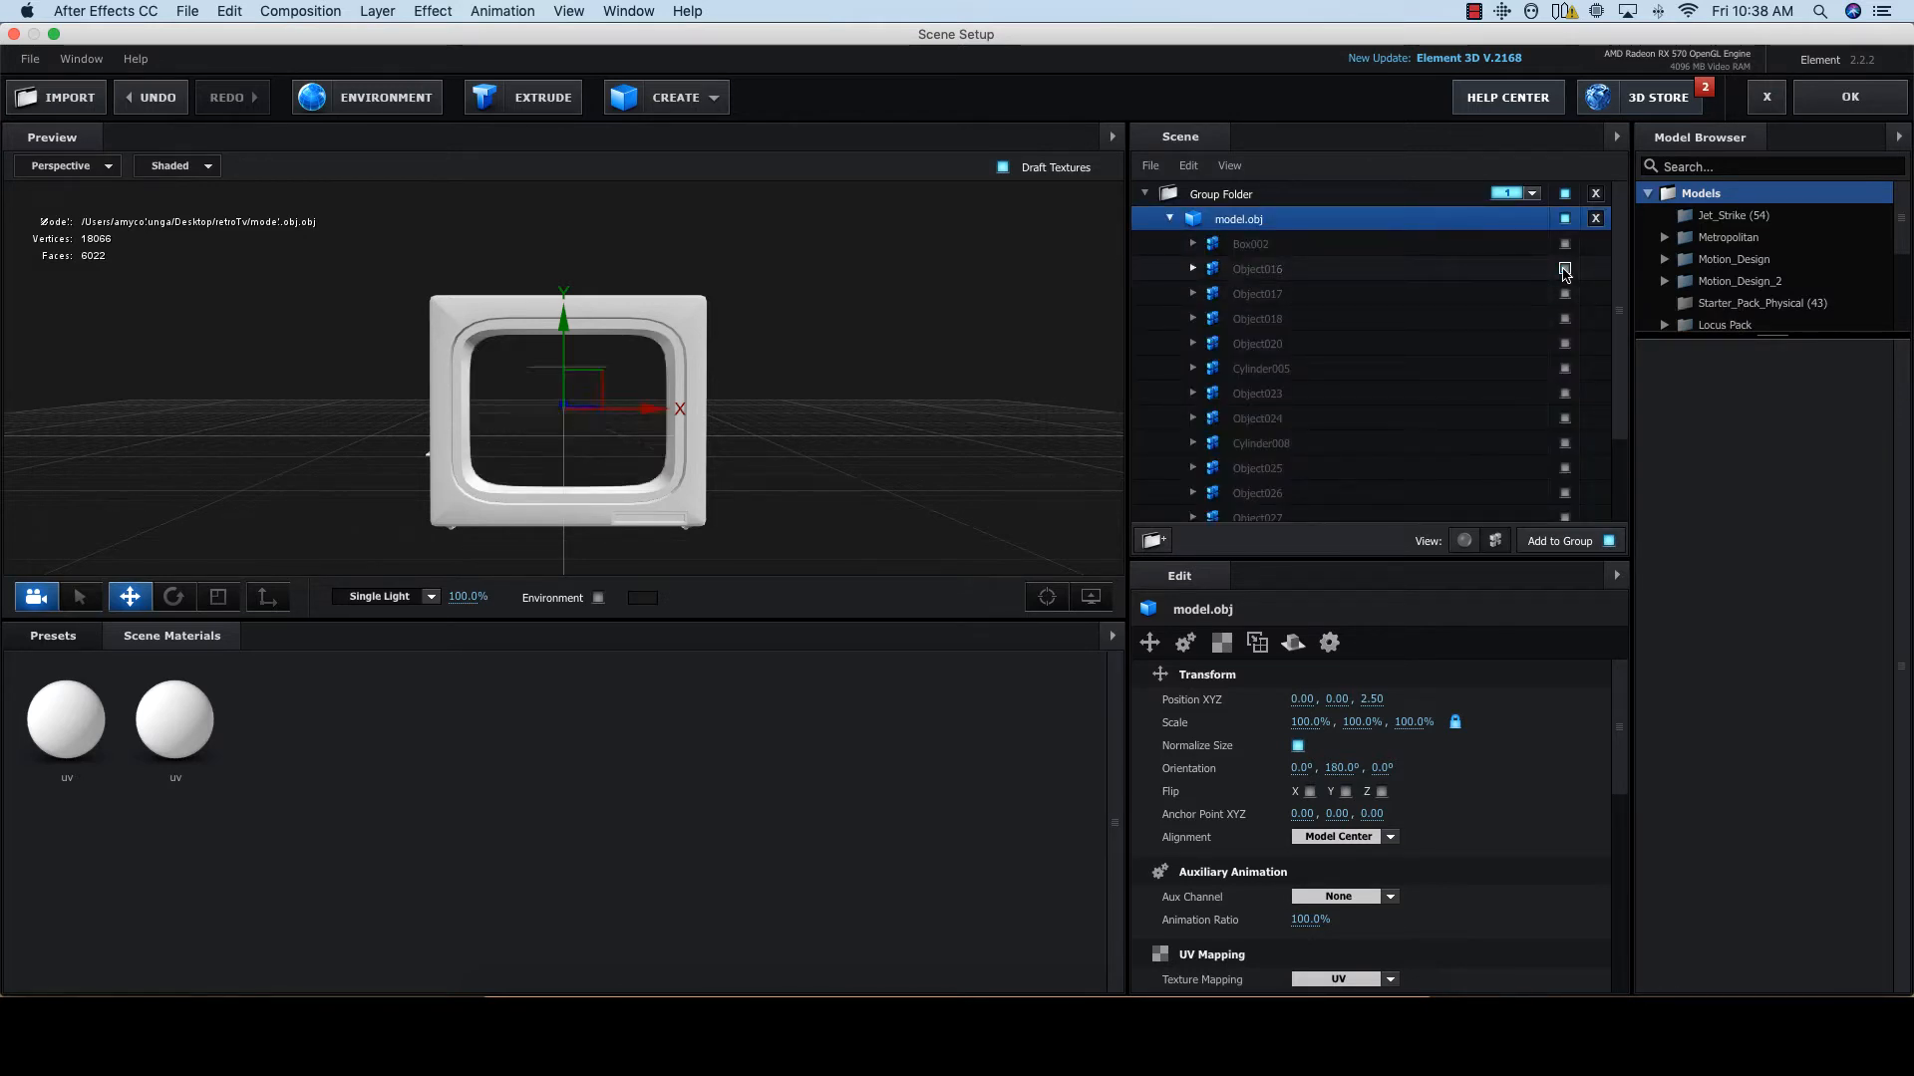
pyautogui.click(1565, 269)
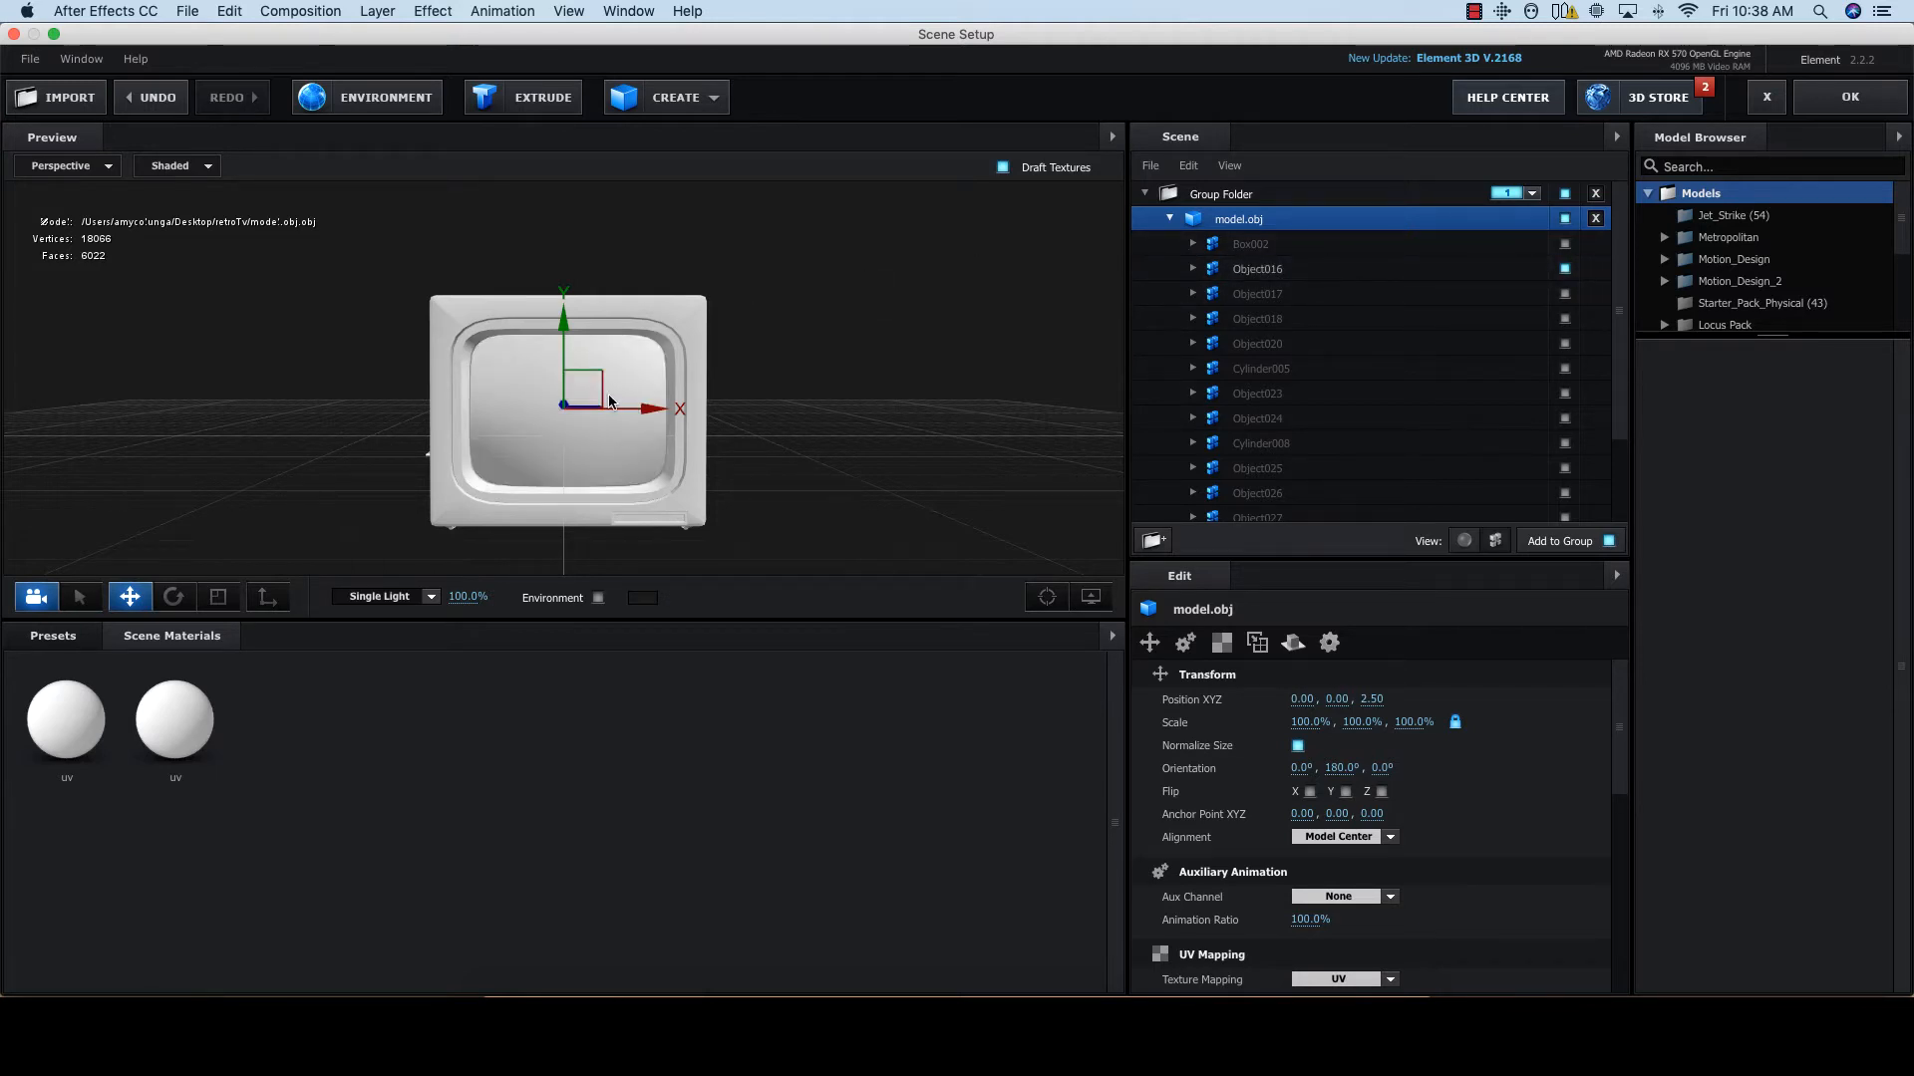
# Step: Examine the texture sources offered for the diffuse channel of Object016's uv material without loading a texture
pyautogui.click(1193, 269)
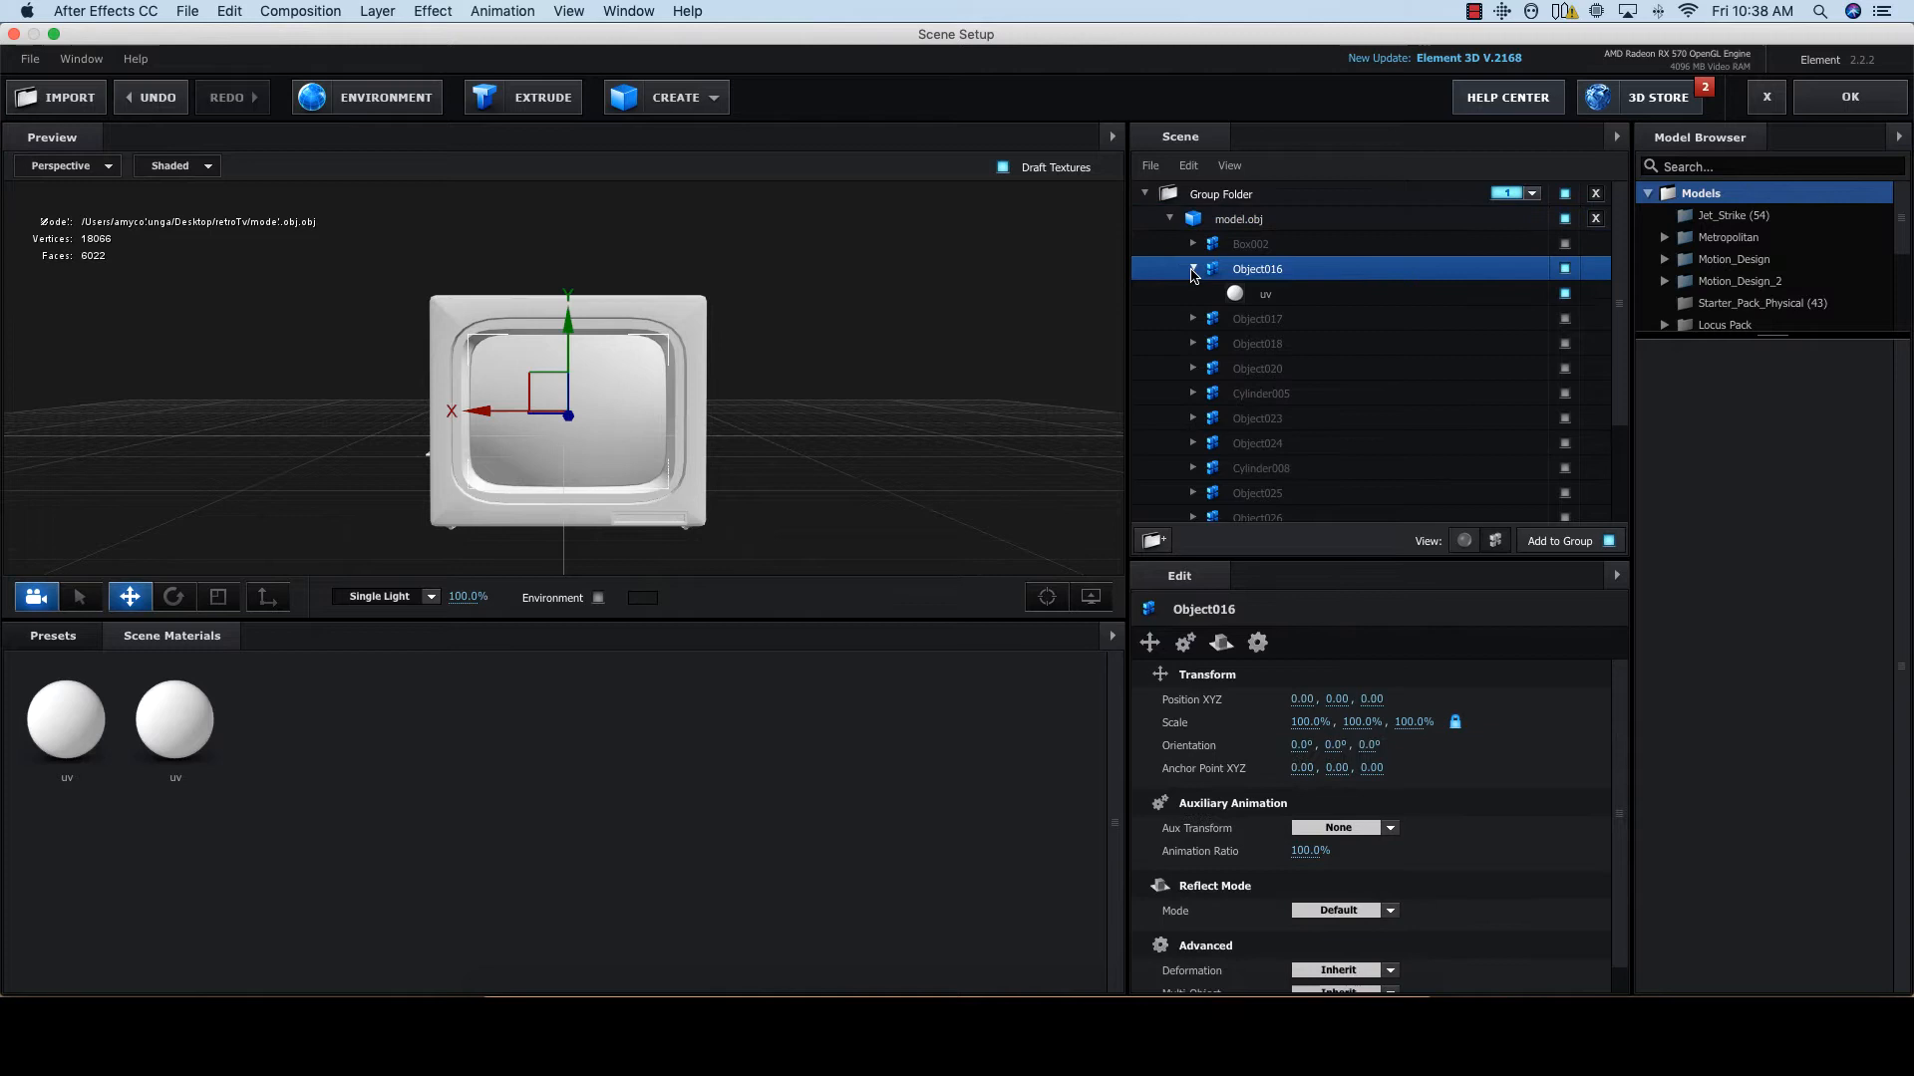
pyautogui.click(1258, 297)
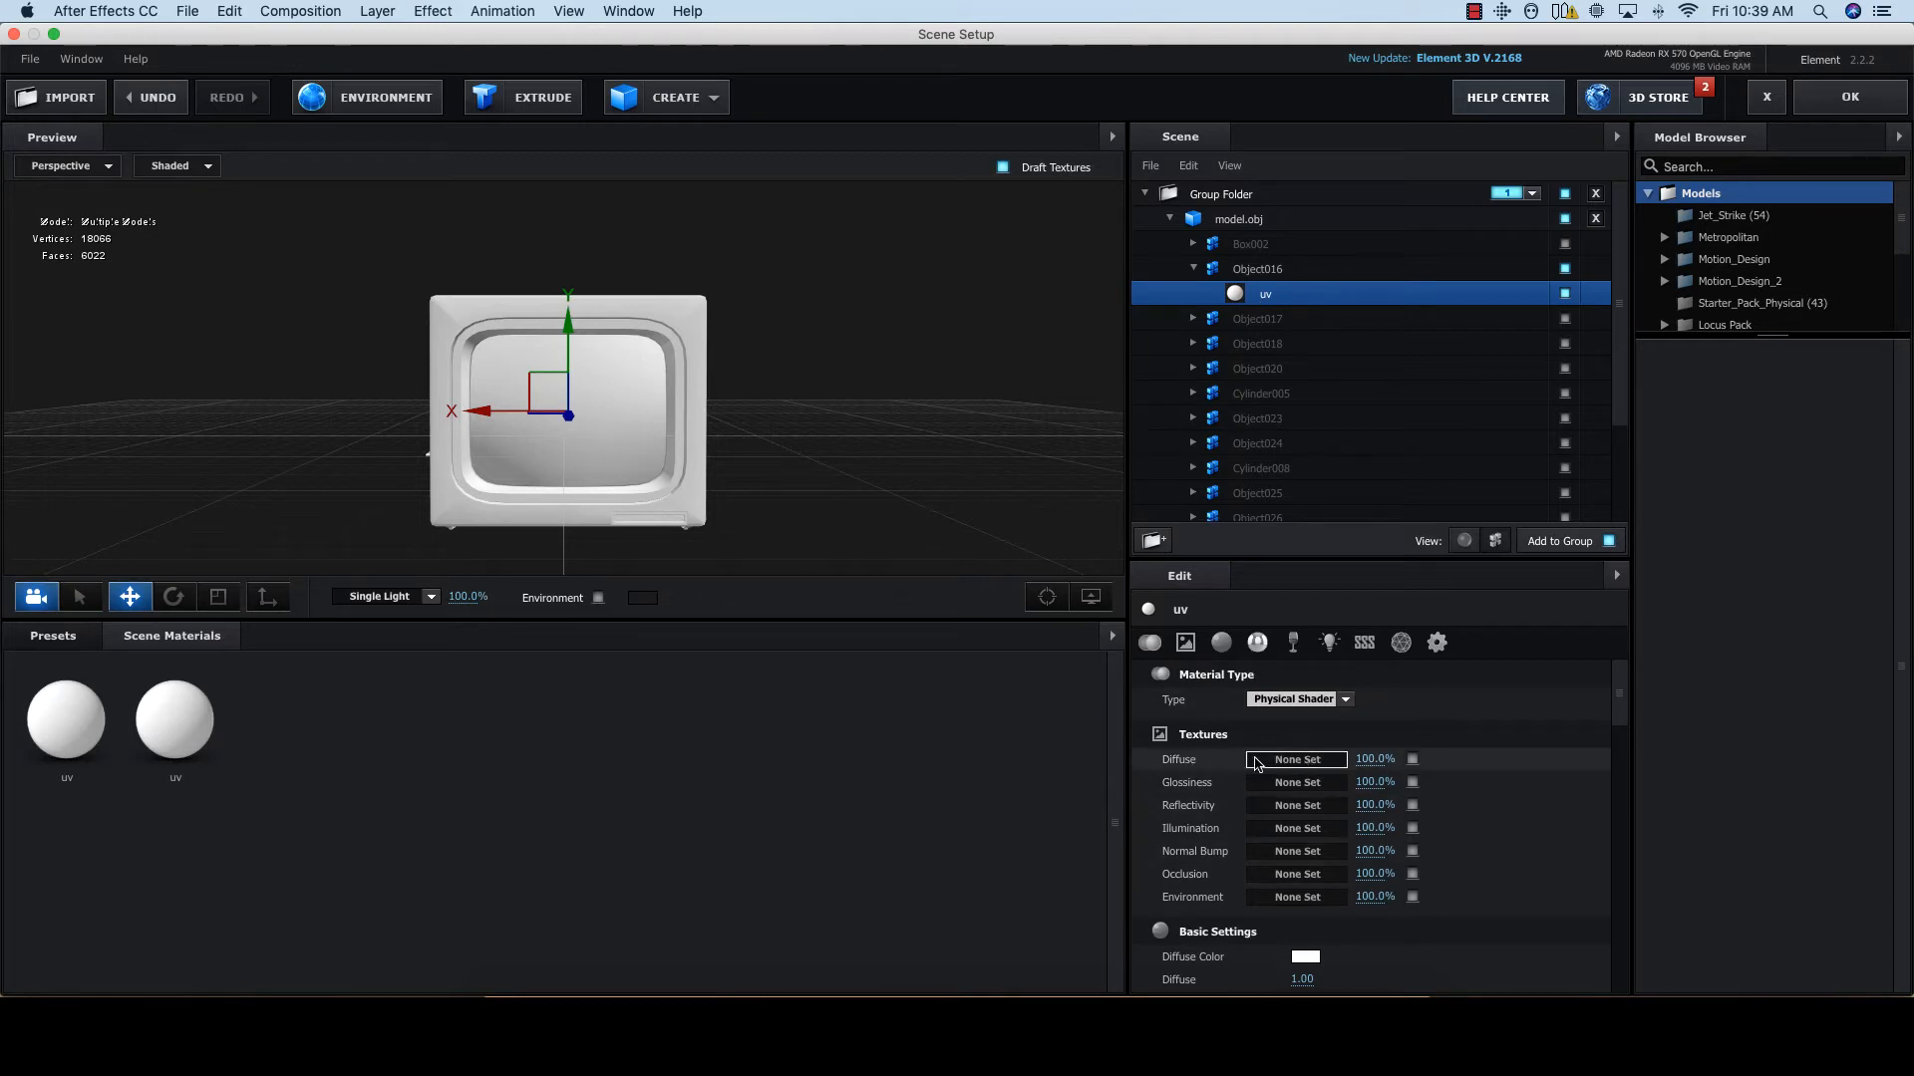
pyautogui.click(1318, 760)
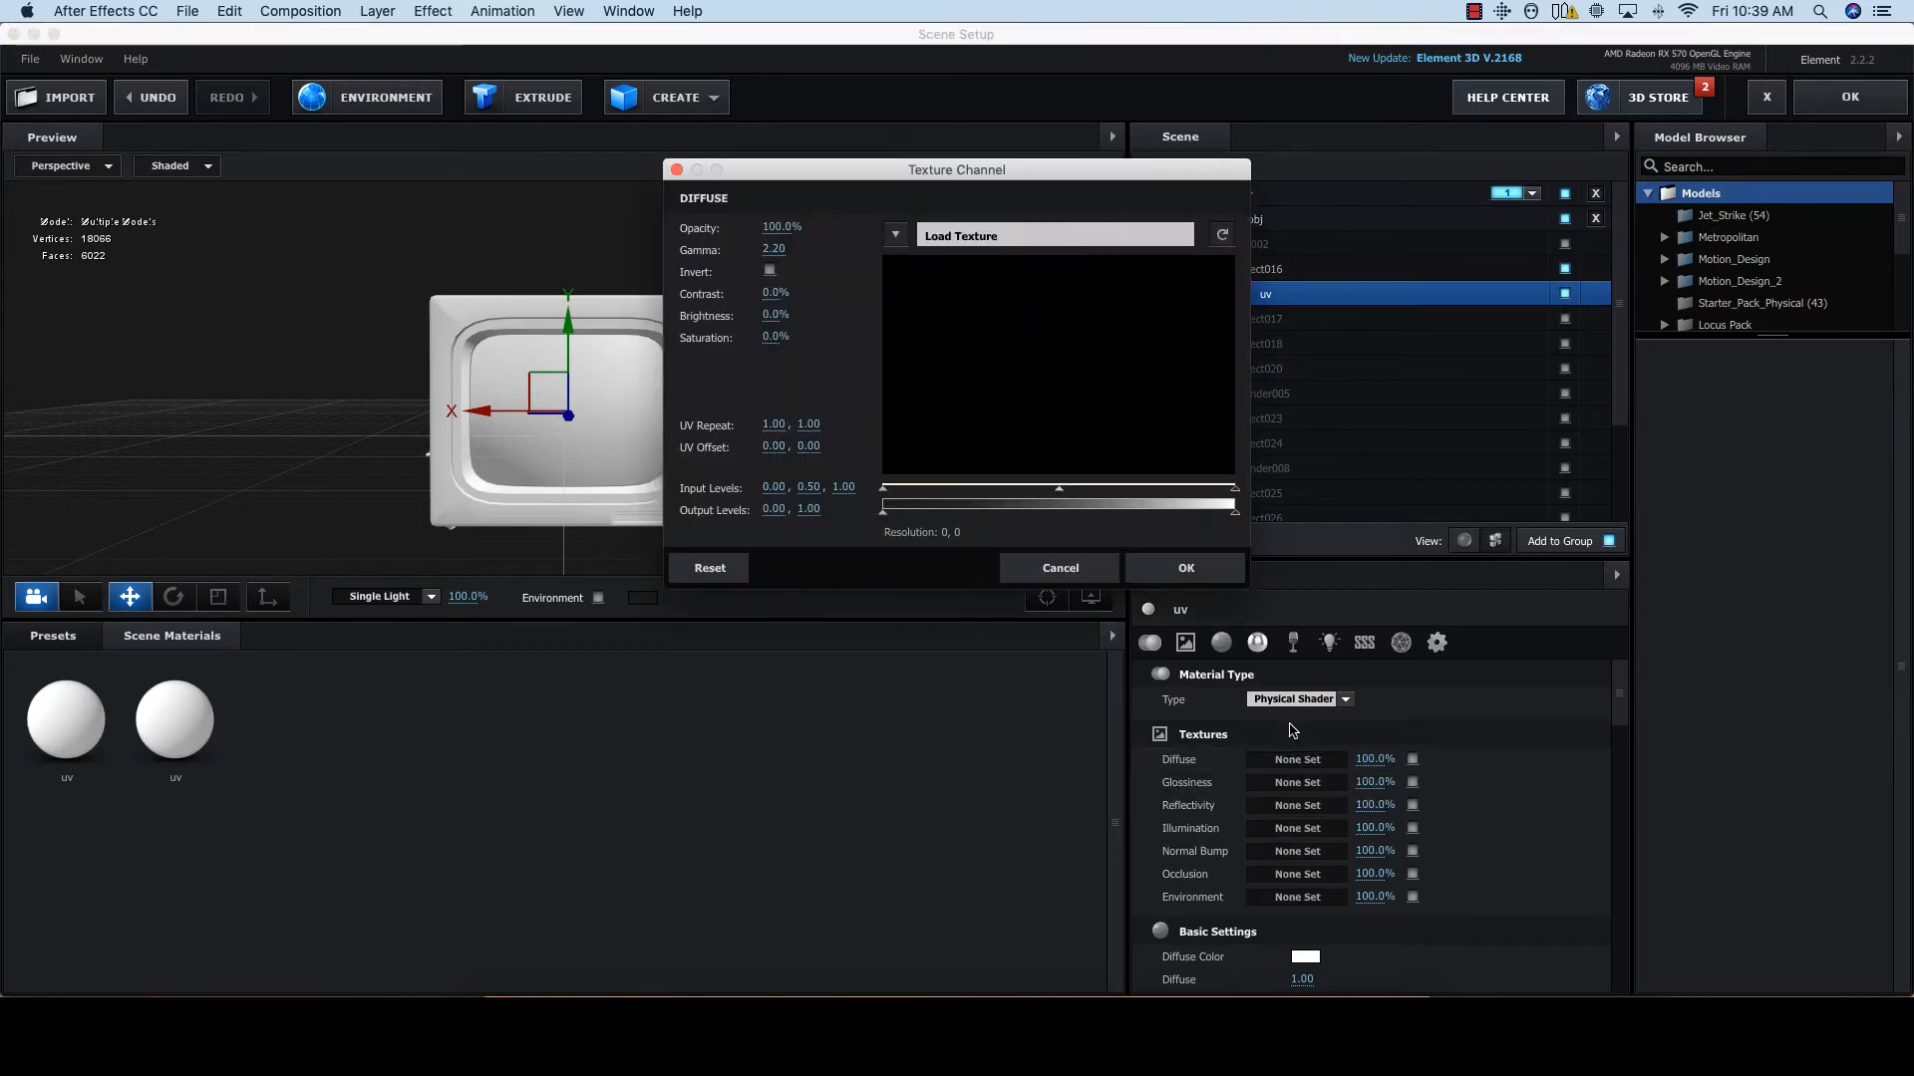
pyautogui.click(895, 236)
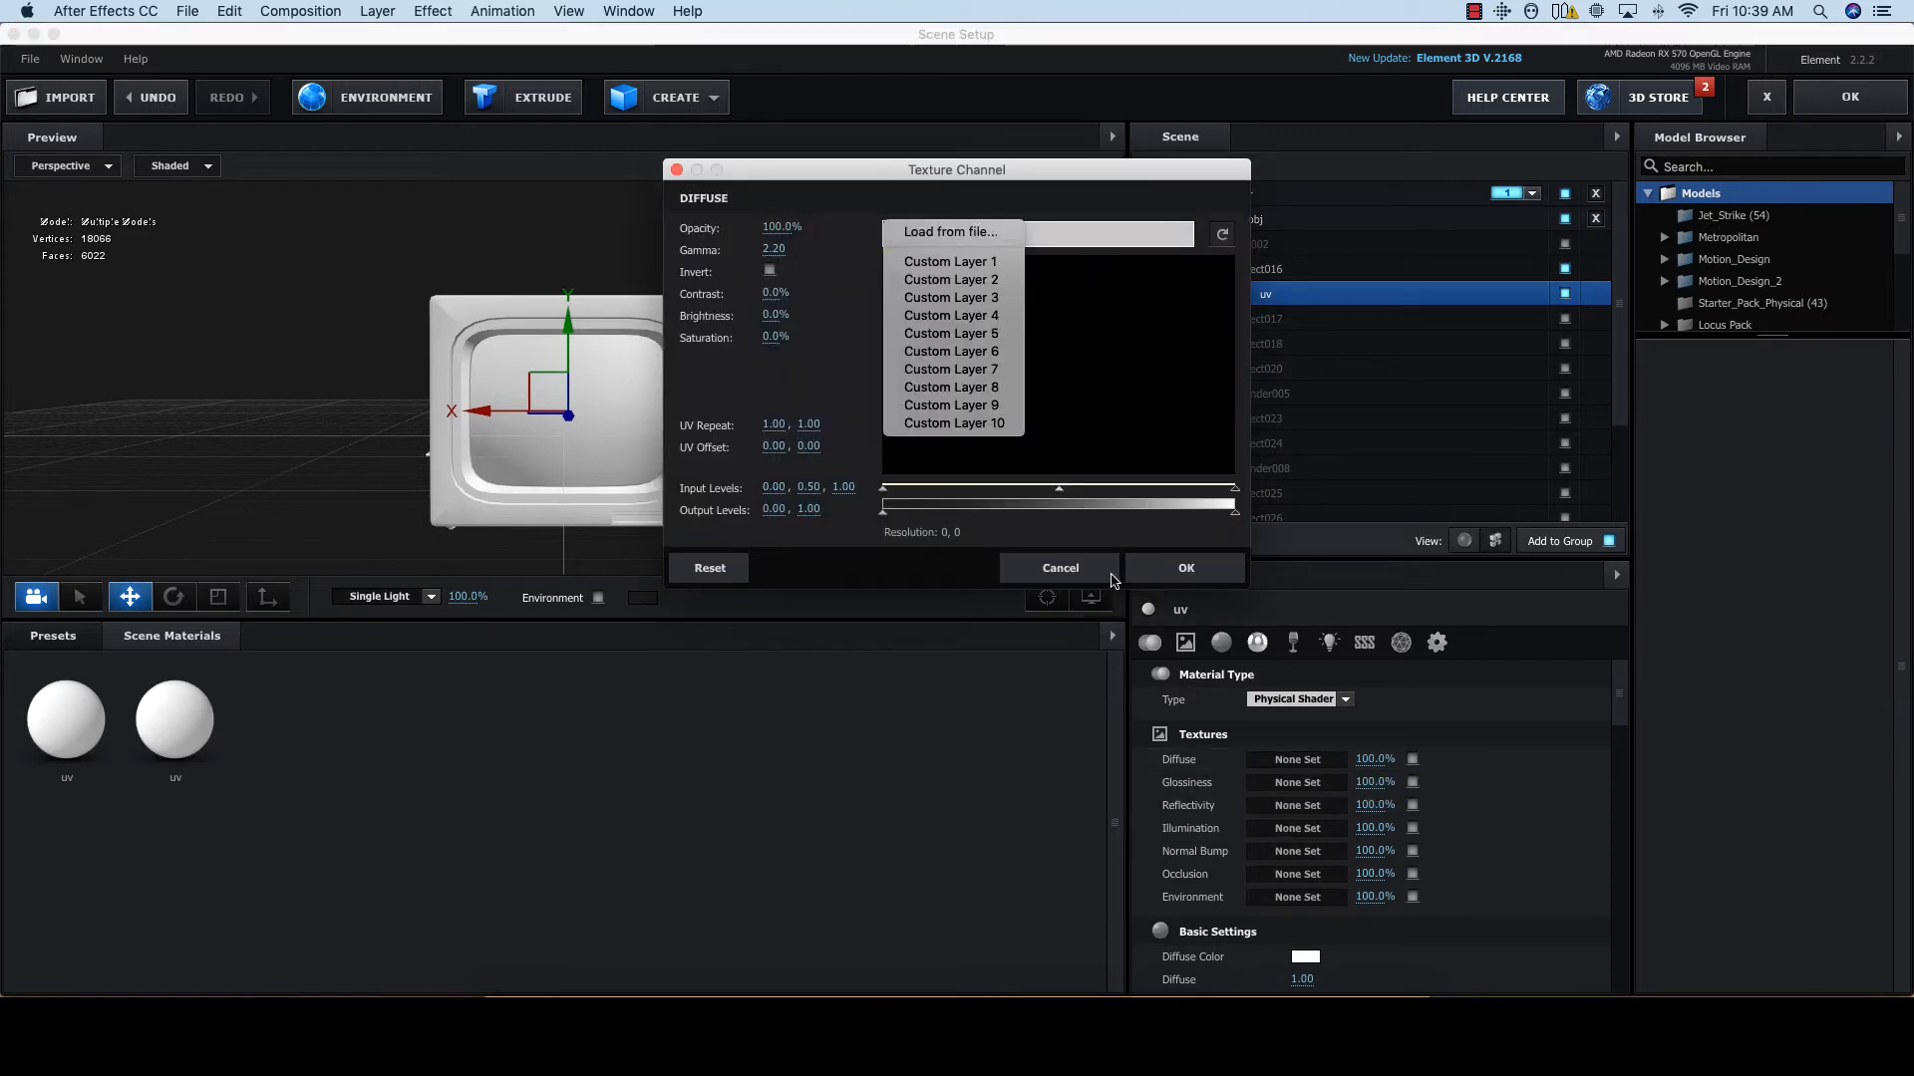
pyautogui.click(1192, 567)
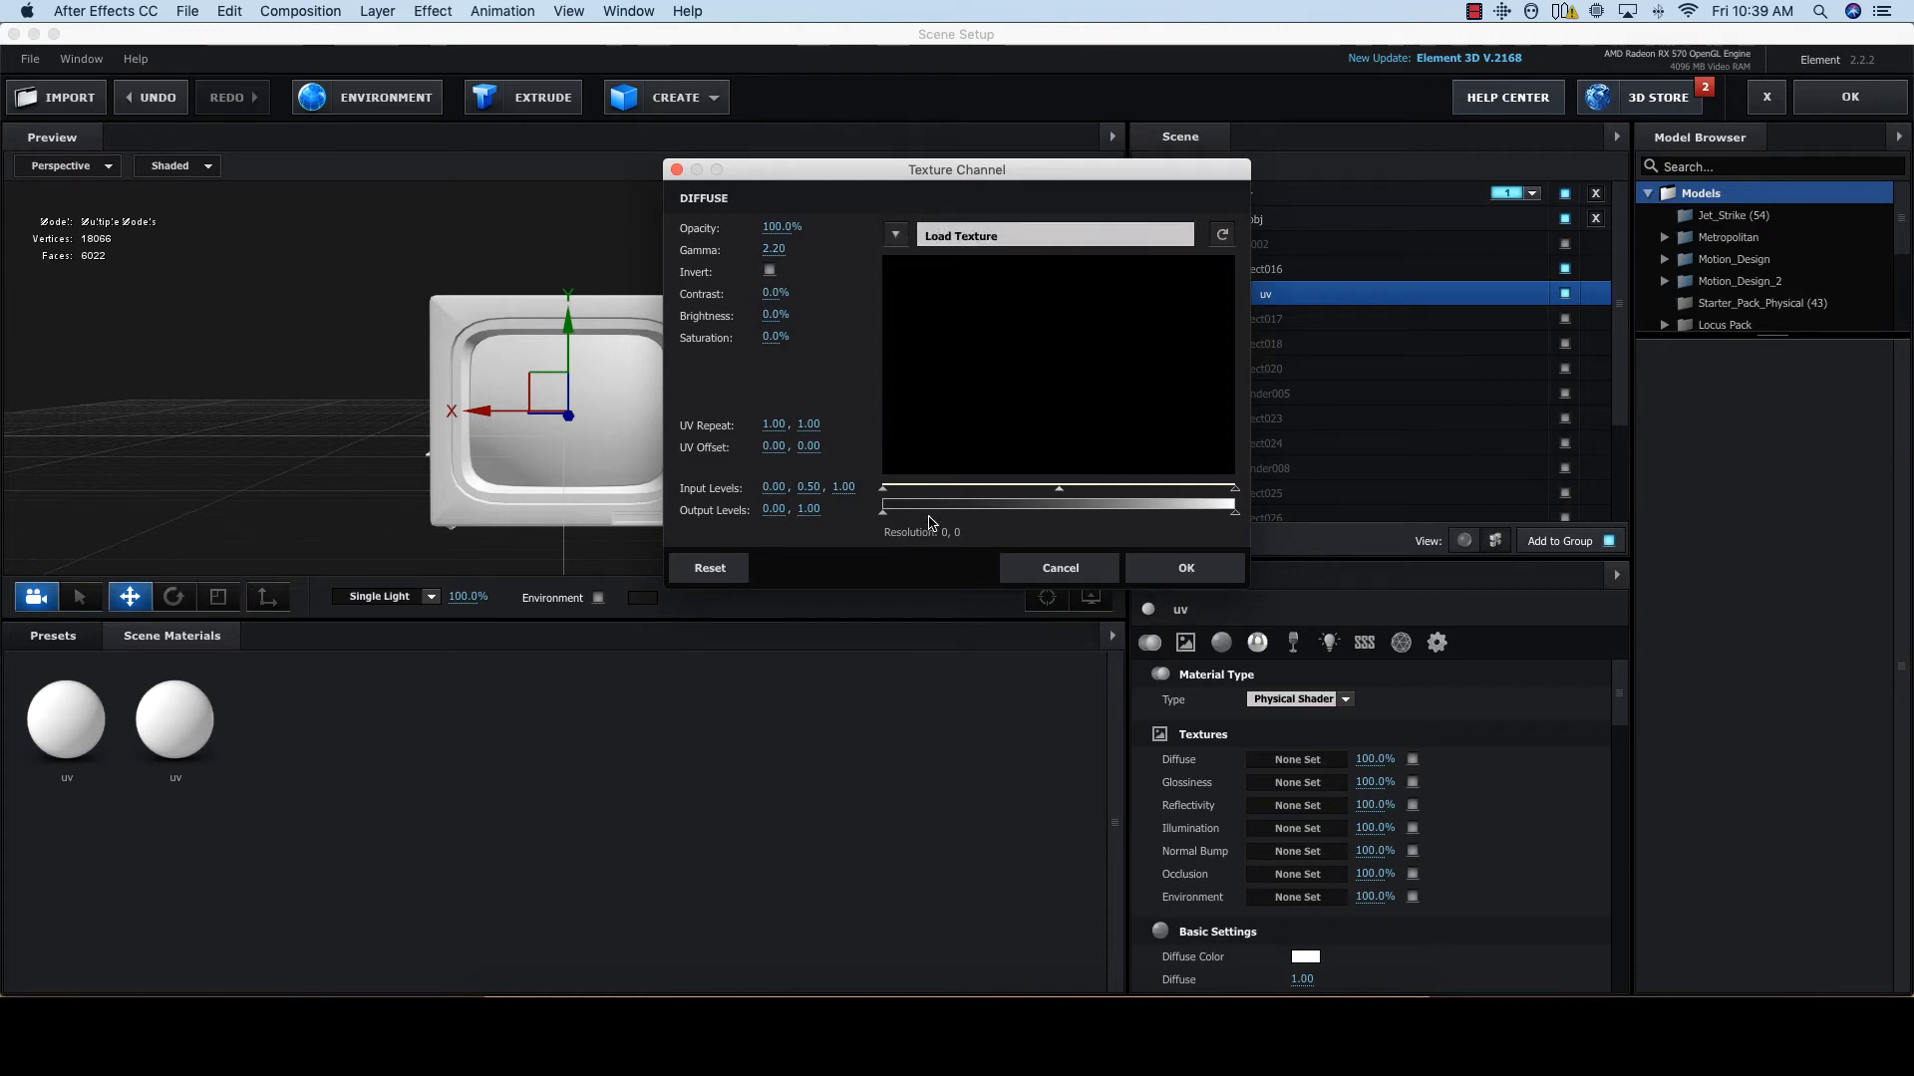
pyautogui.click(1058, 569)
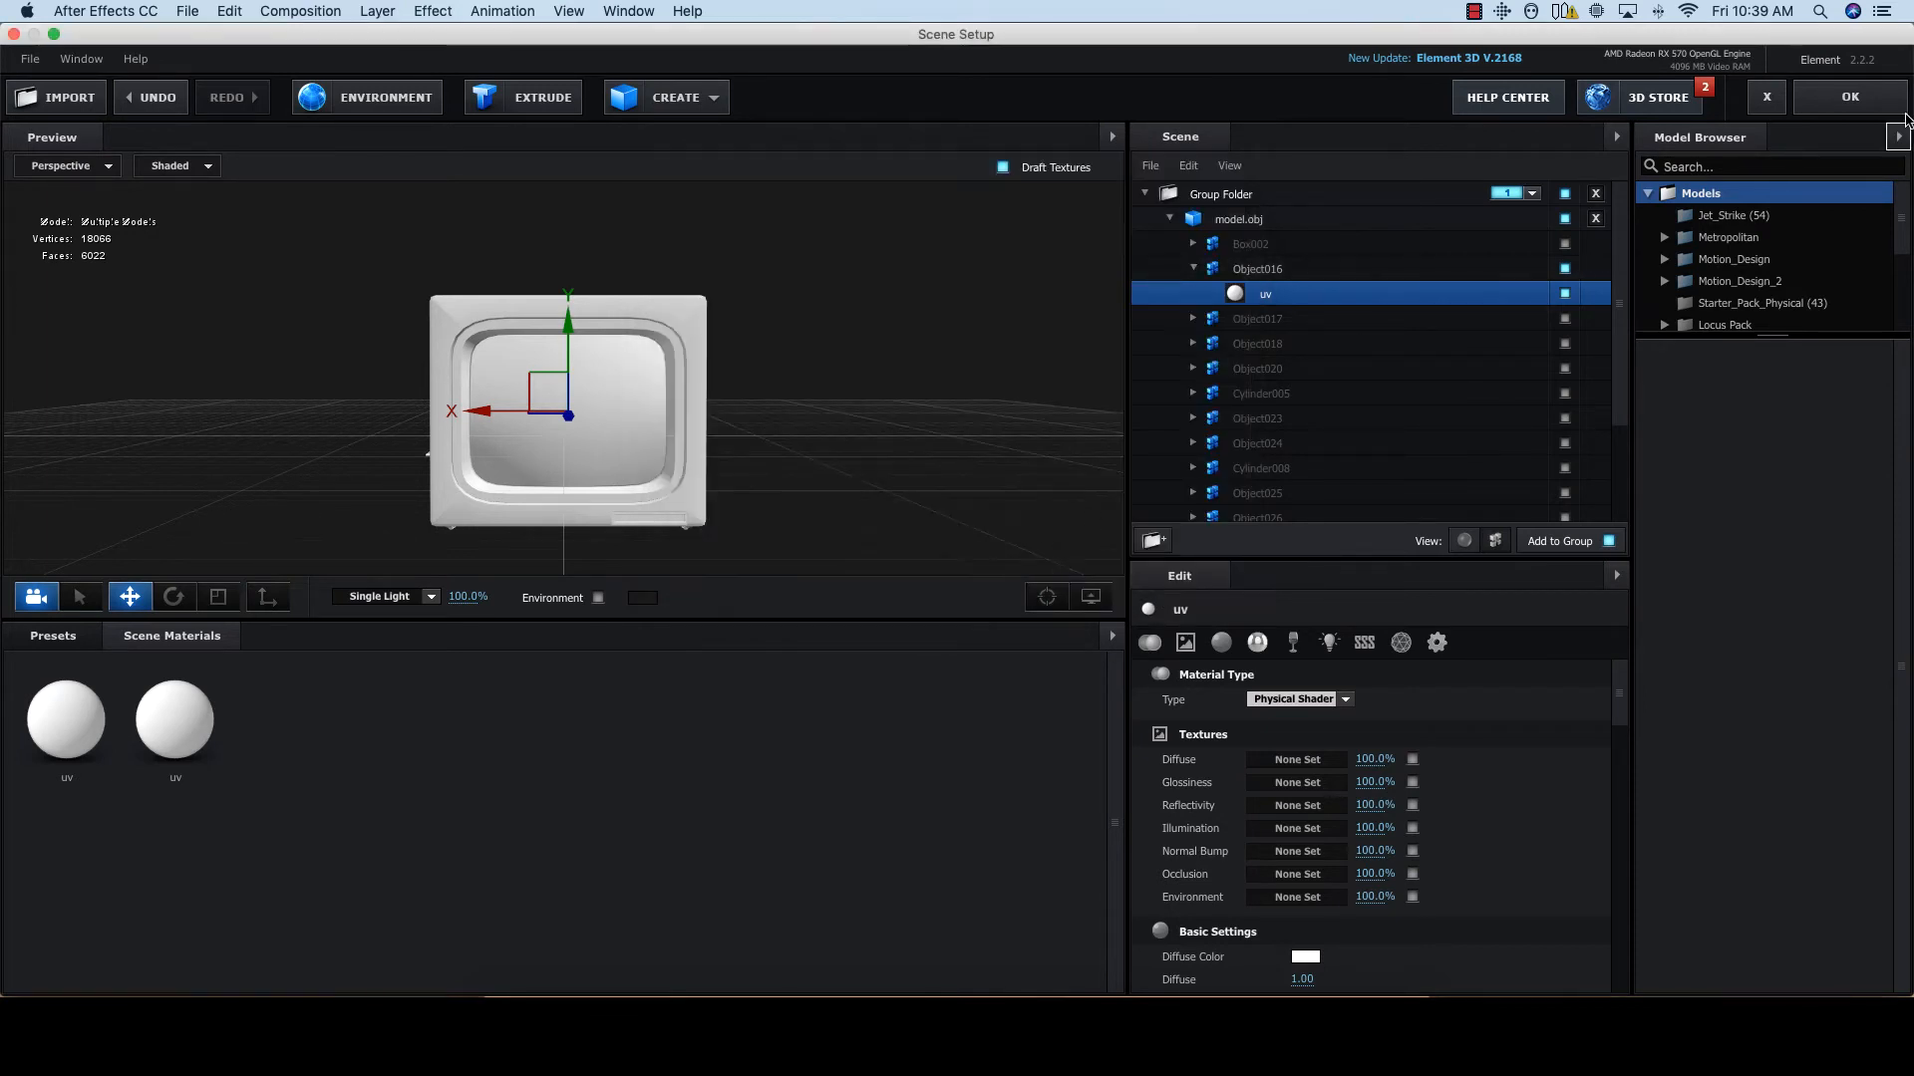
# Step: Accept the scene setup and make the Beach - 23323 (1).mp4 layer visible in the composition
pyautogui.click(1867, 106)
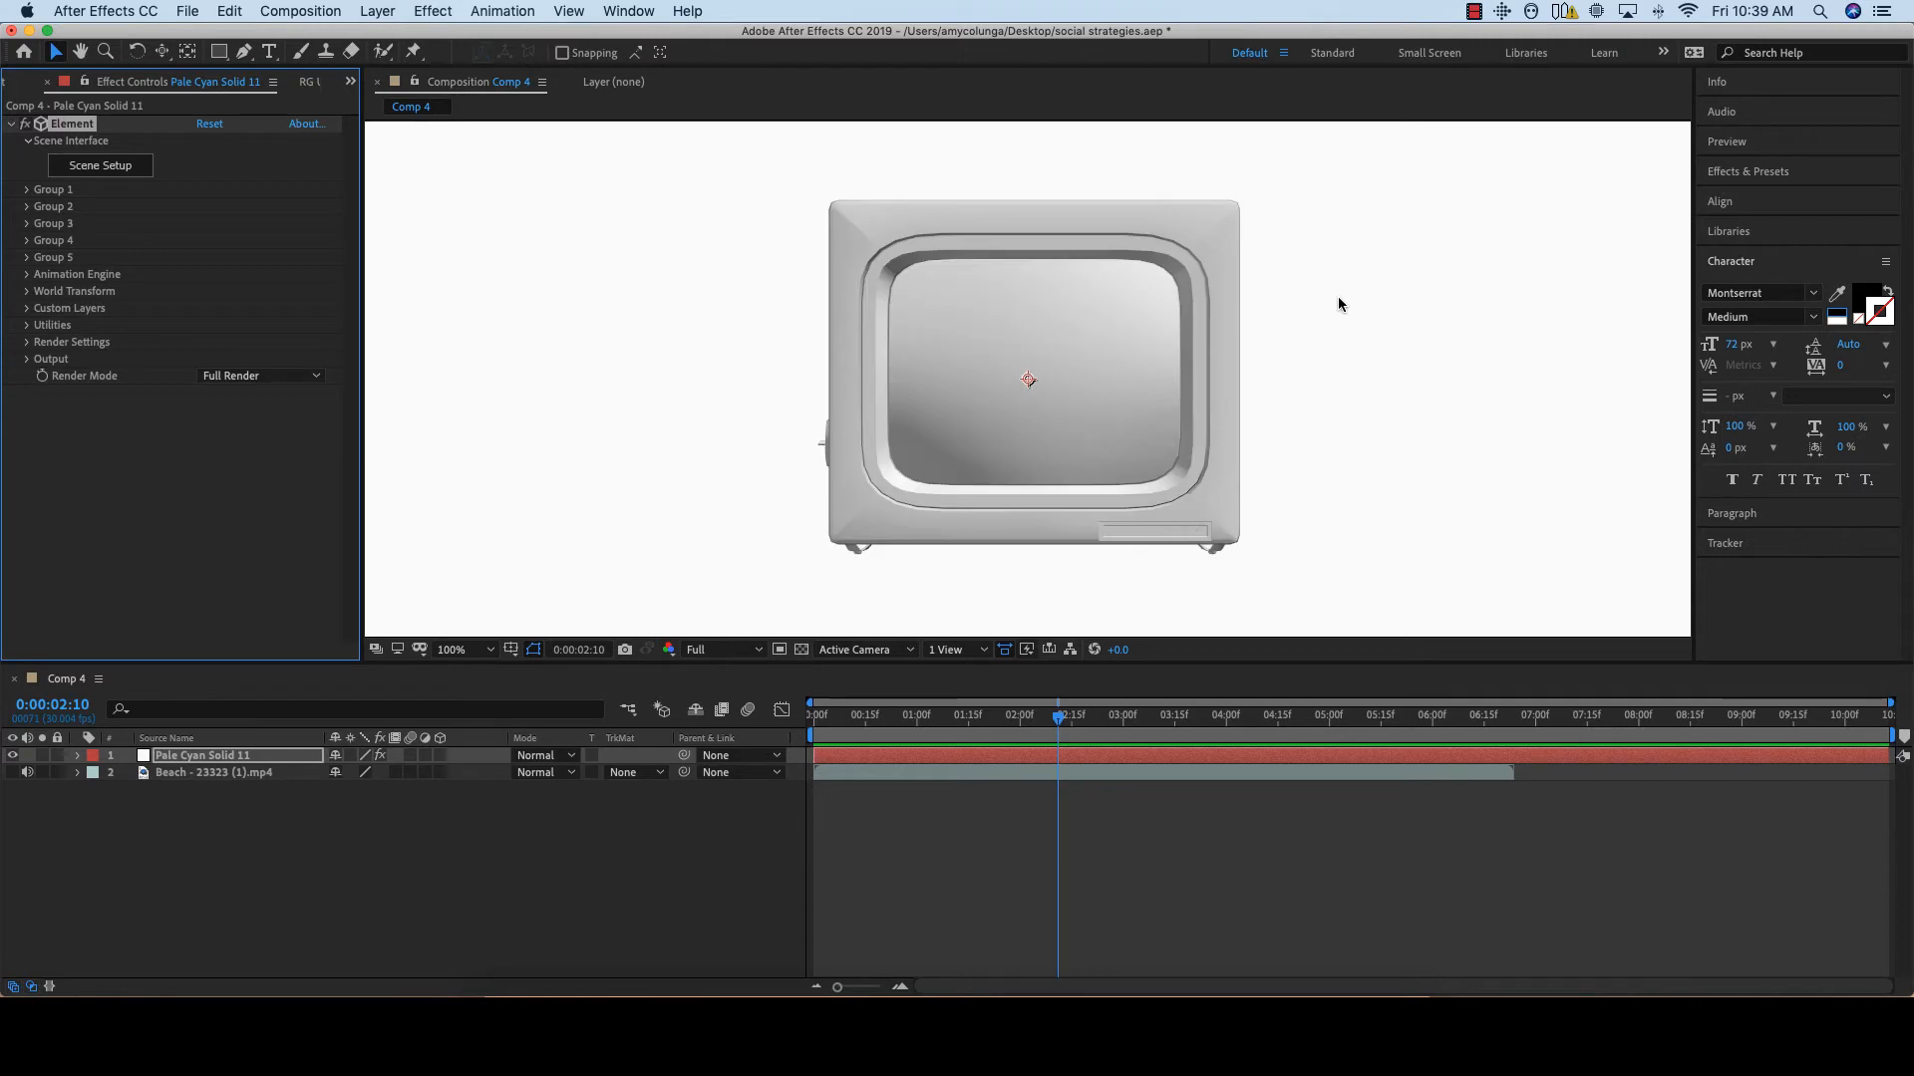
pyautogui.click(198, 773)
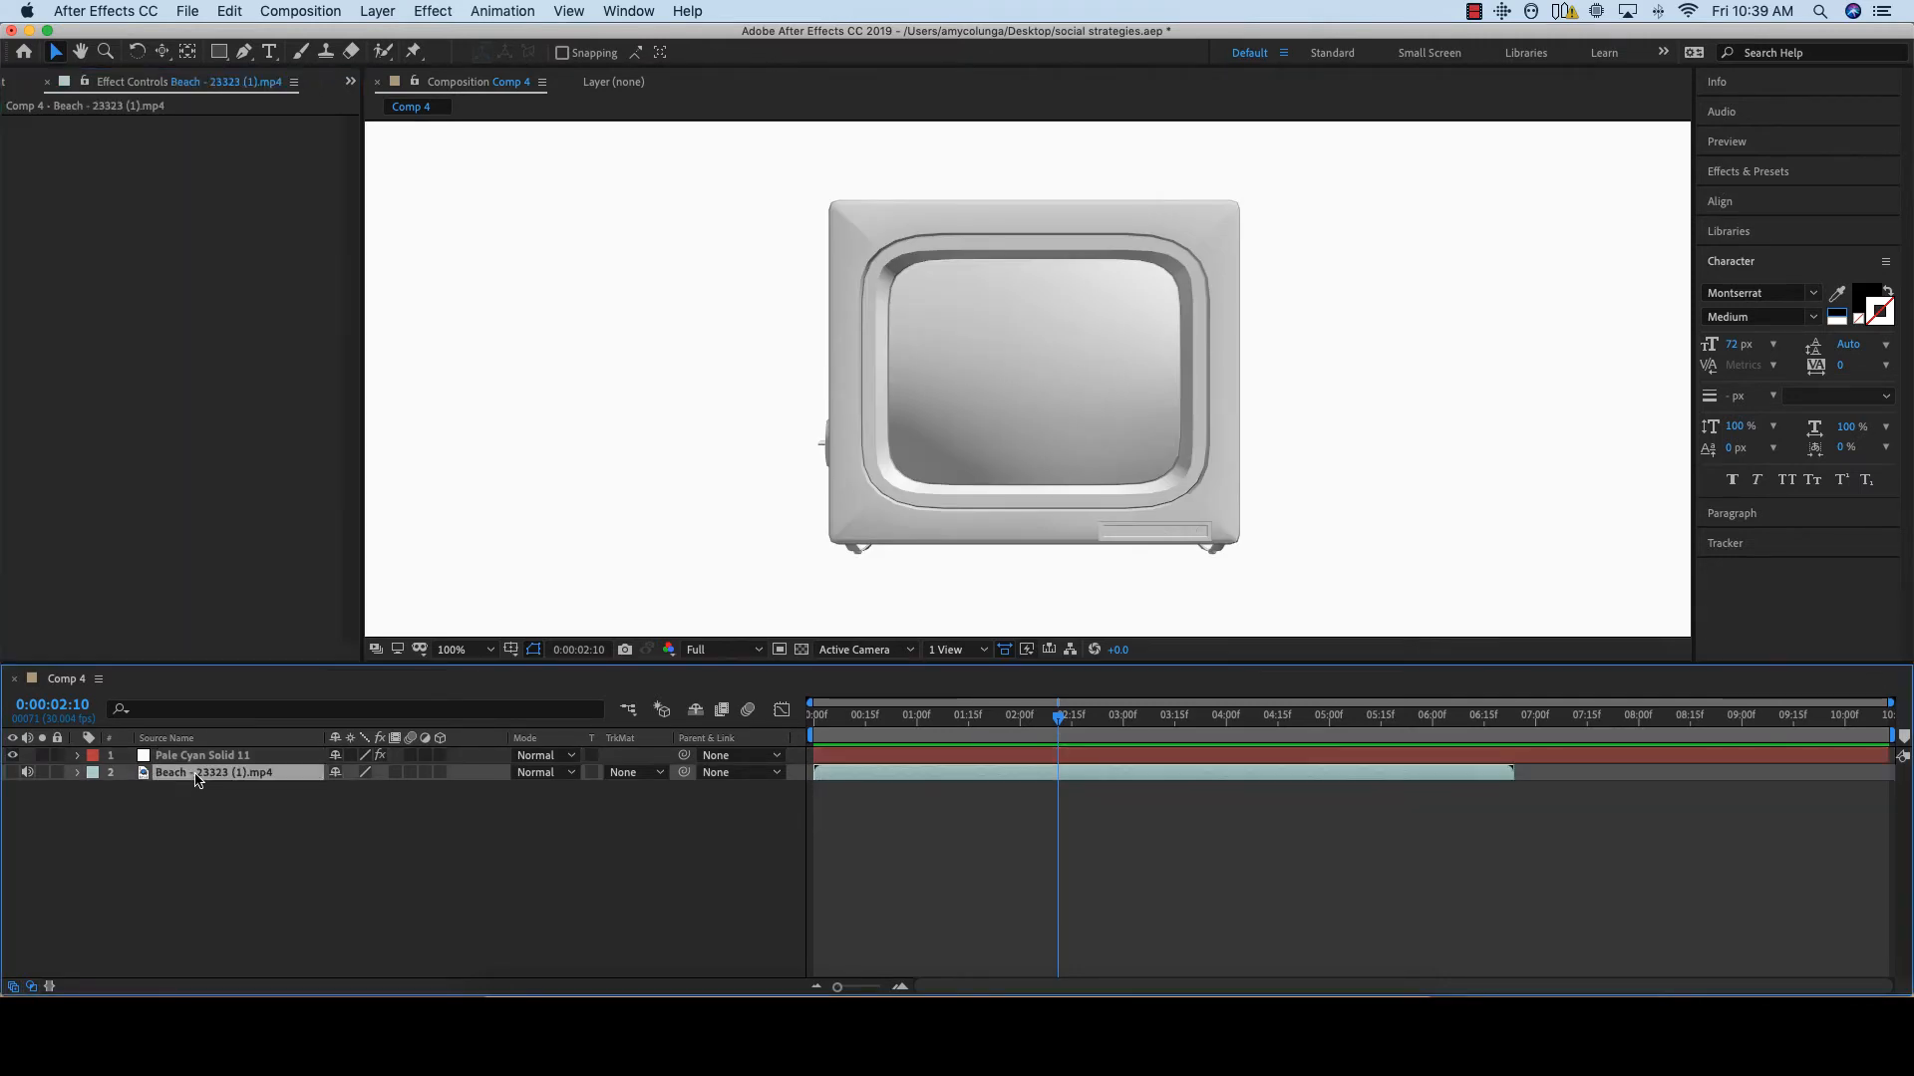
pyautogui.click(42, 772)
pyautogui.click(44, 771)
pyautogui.click(12, 774)
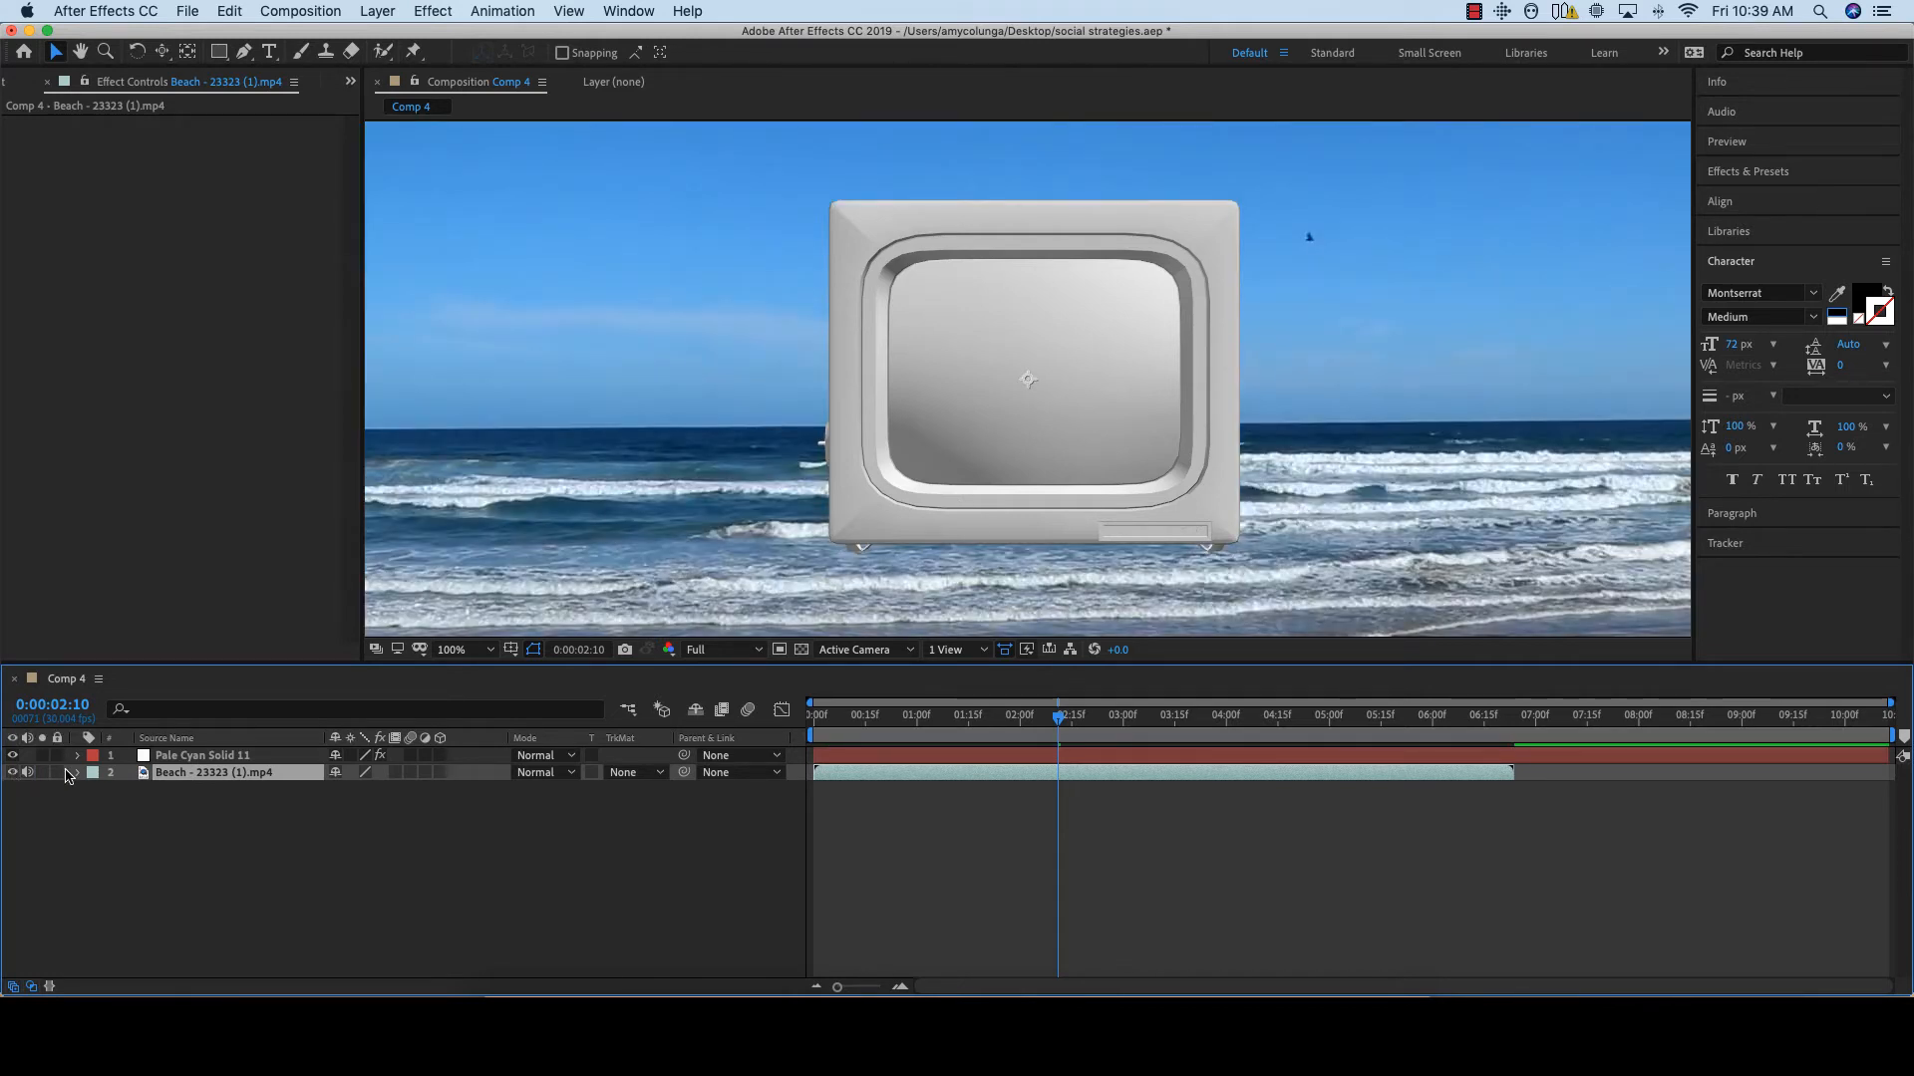
# Step: View the beach video alone by soloing and unsoloing its layer, and reselect Pale Cyan Solid 11
pyautogui.click(43, 774)
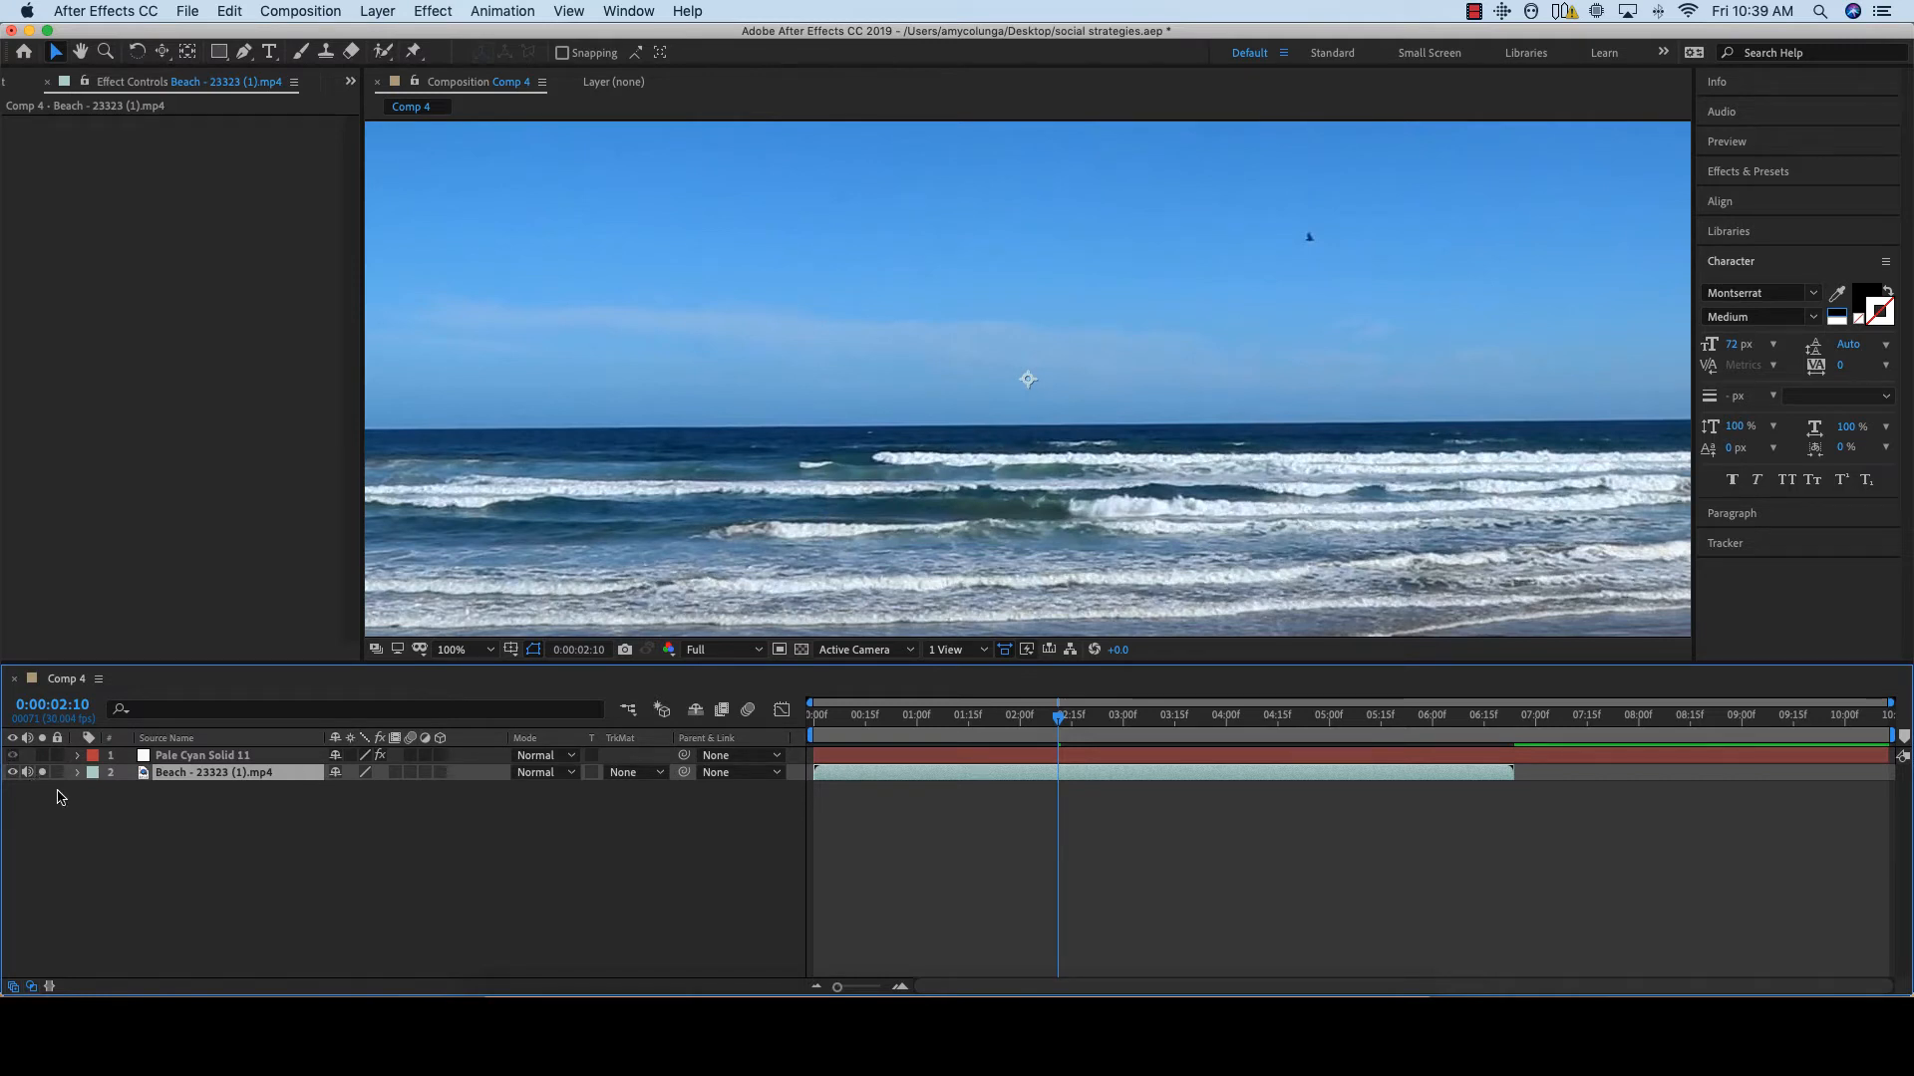
pyautogui.click(44, 773)
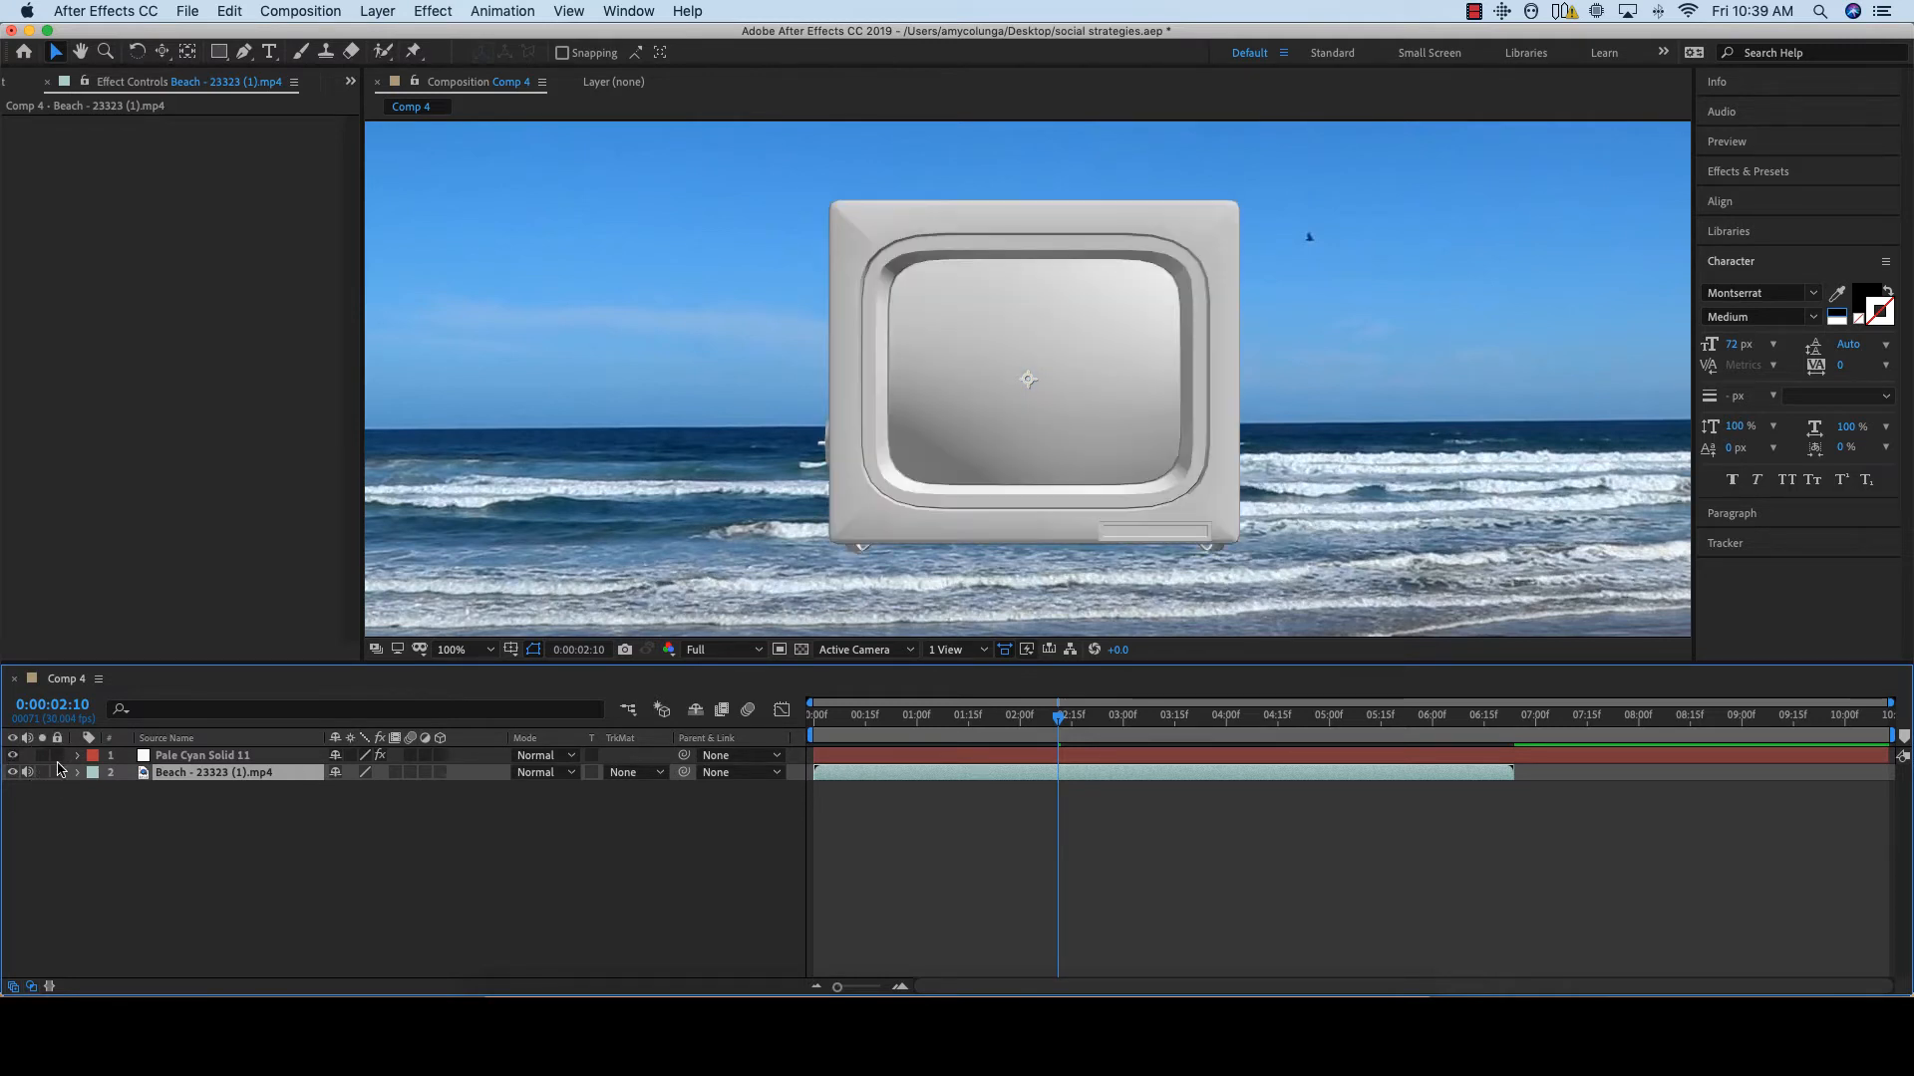
pyautogui.click(165, 756)
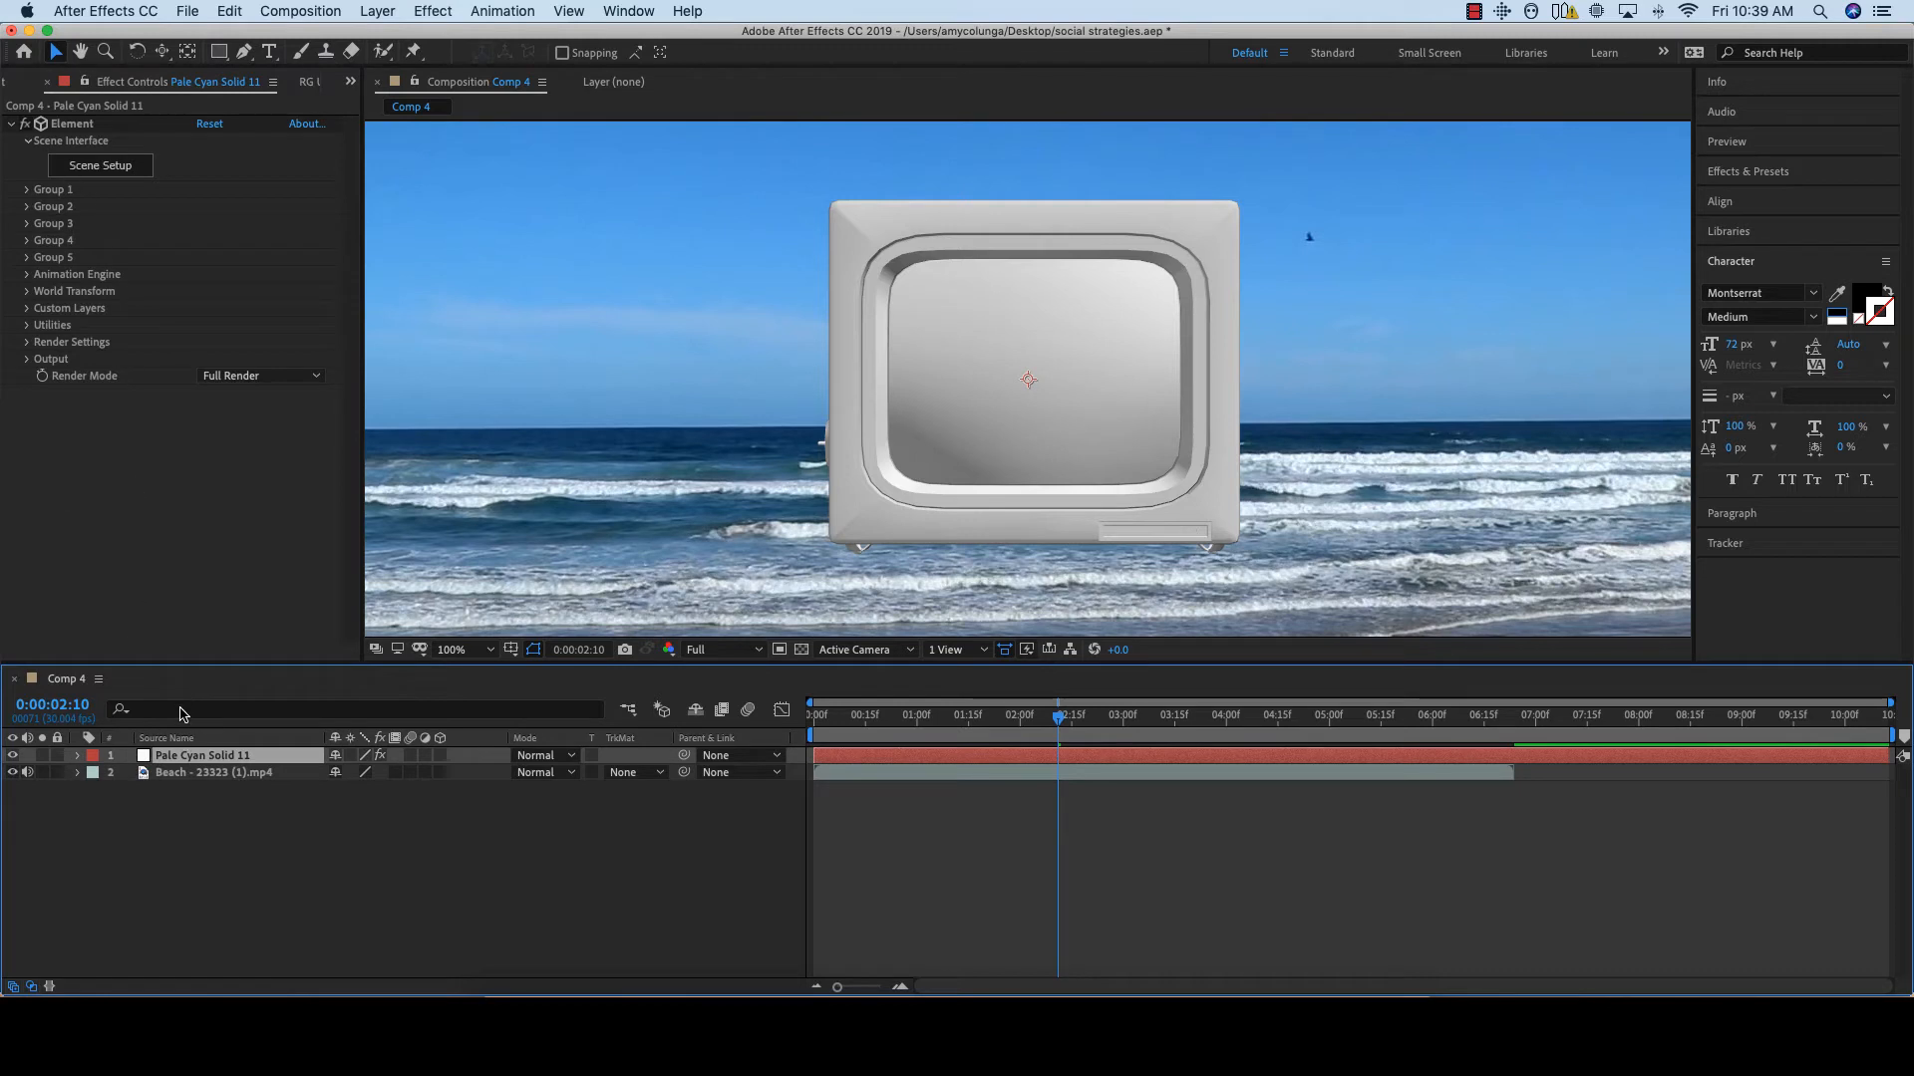
# Step: Hide the beach video layer and assign Beach - 23323 (1).mp4 to Layer 1 of Element's custom texture maps
pyautogui.click(14, 774)
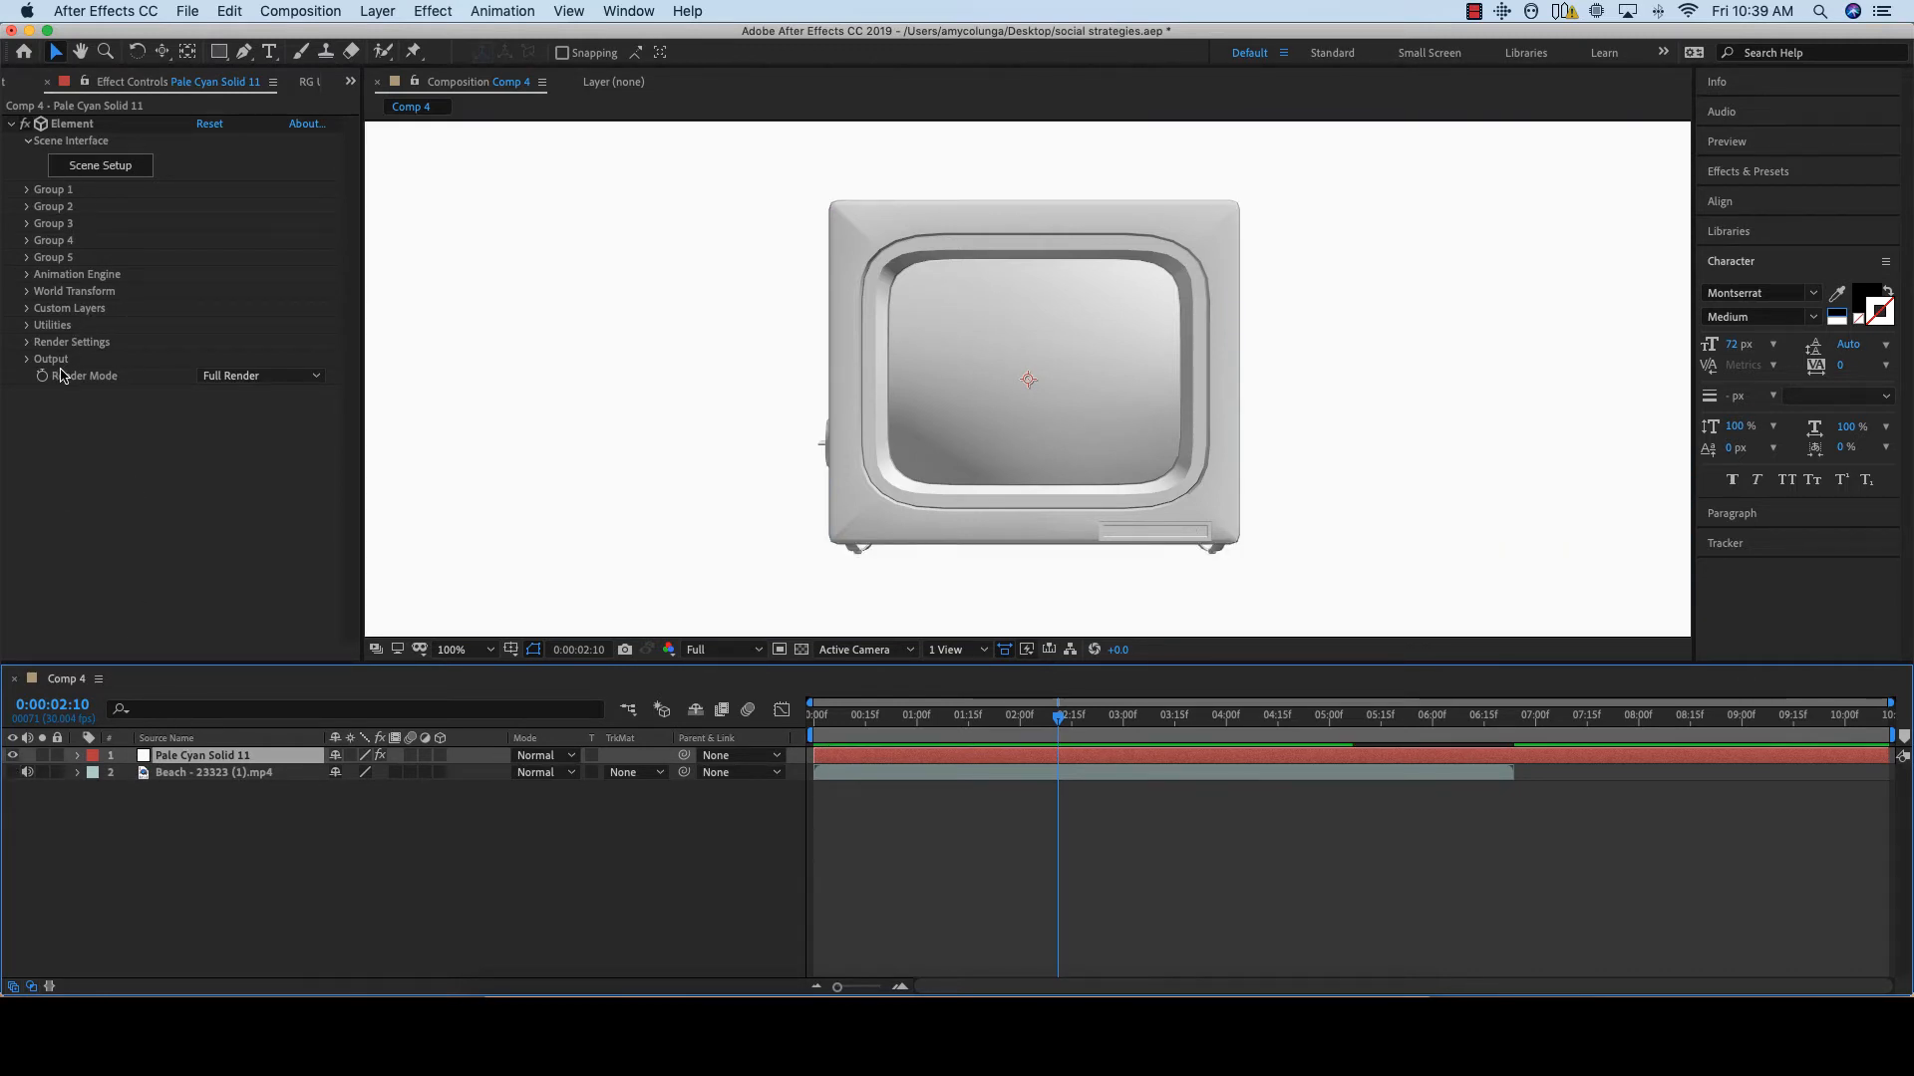
pyautogui.click(27, 309)
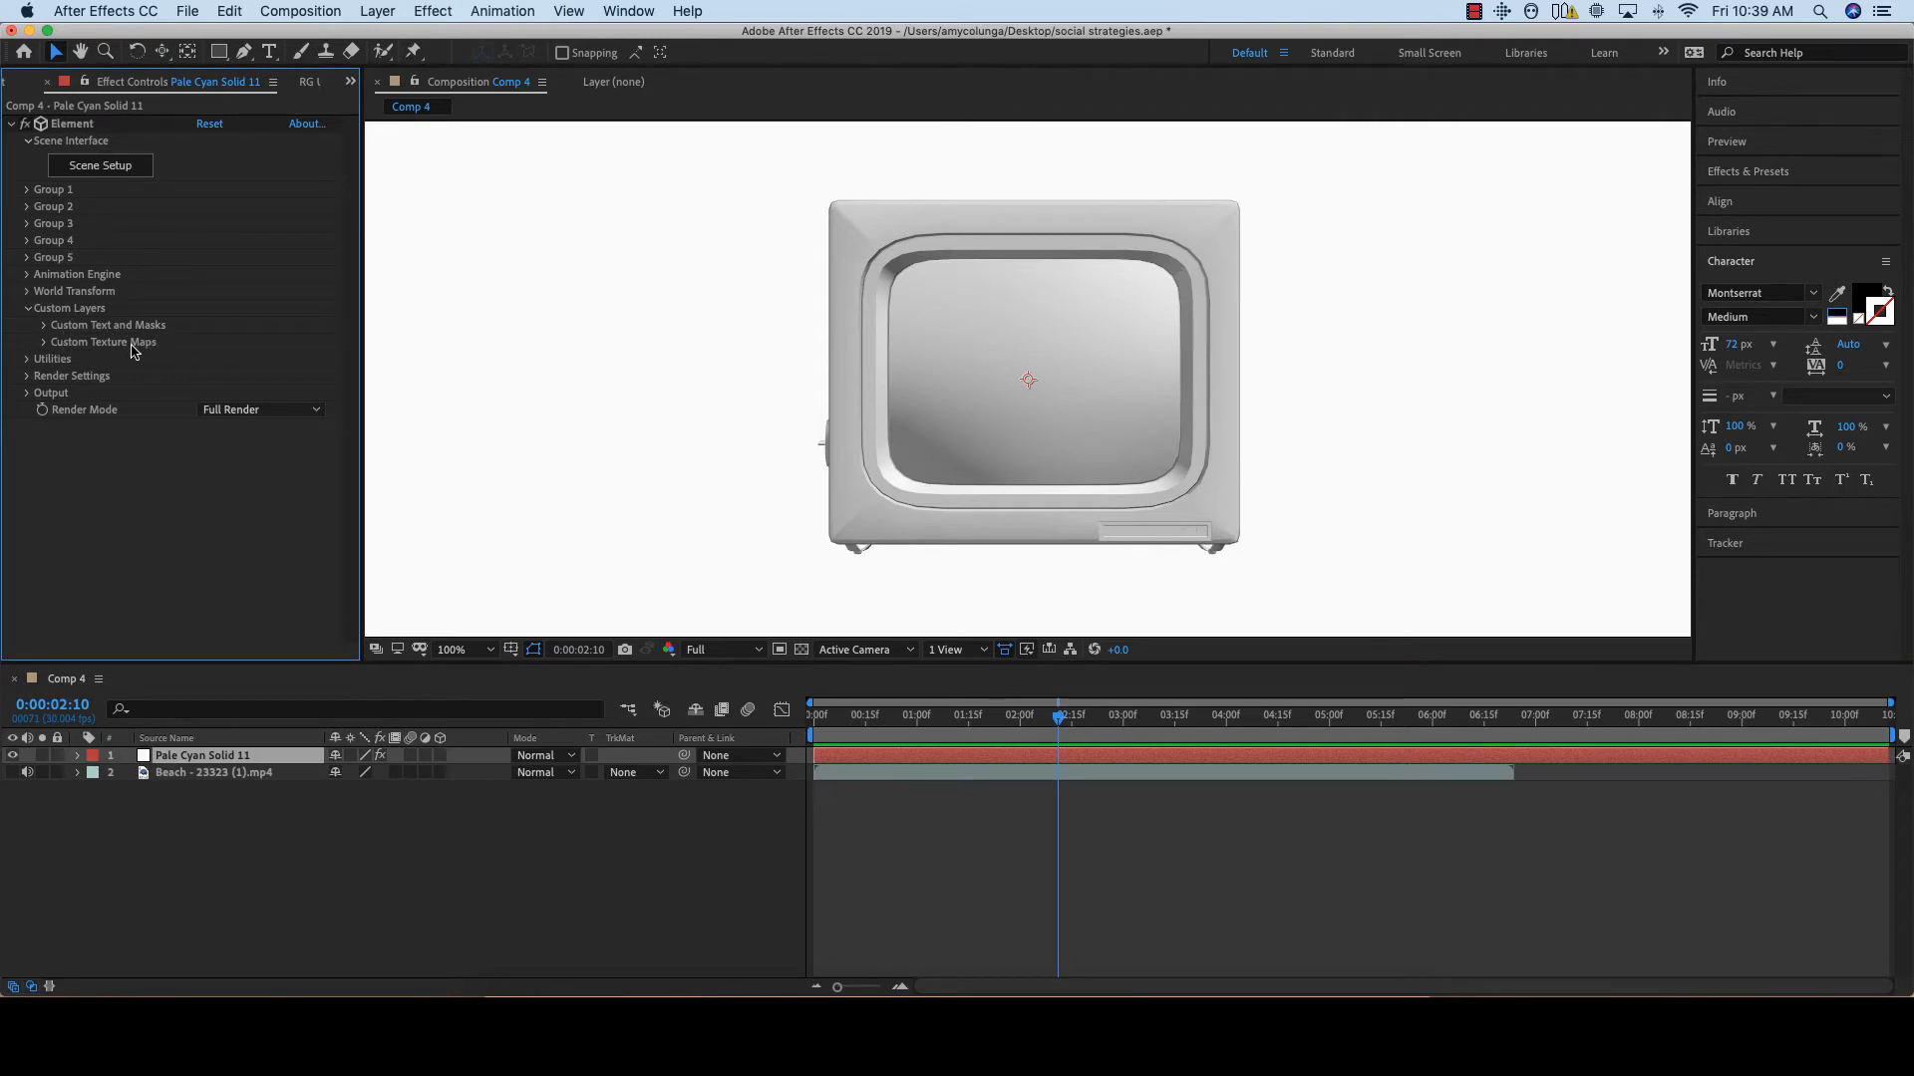
pyautogui.click(44, 343)
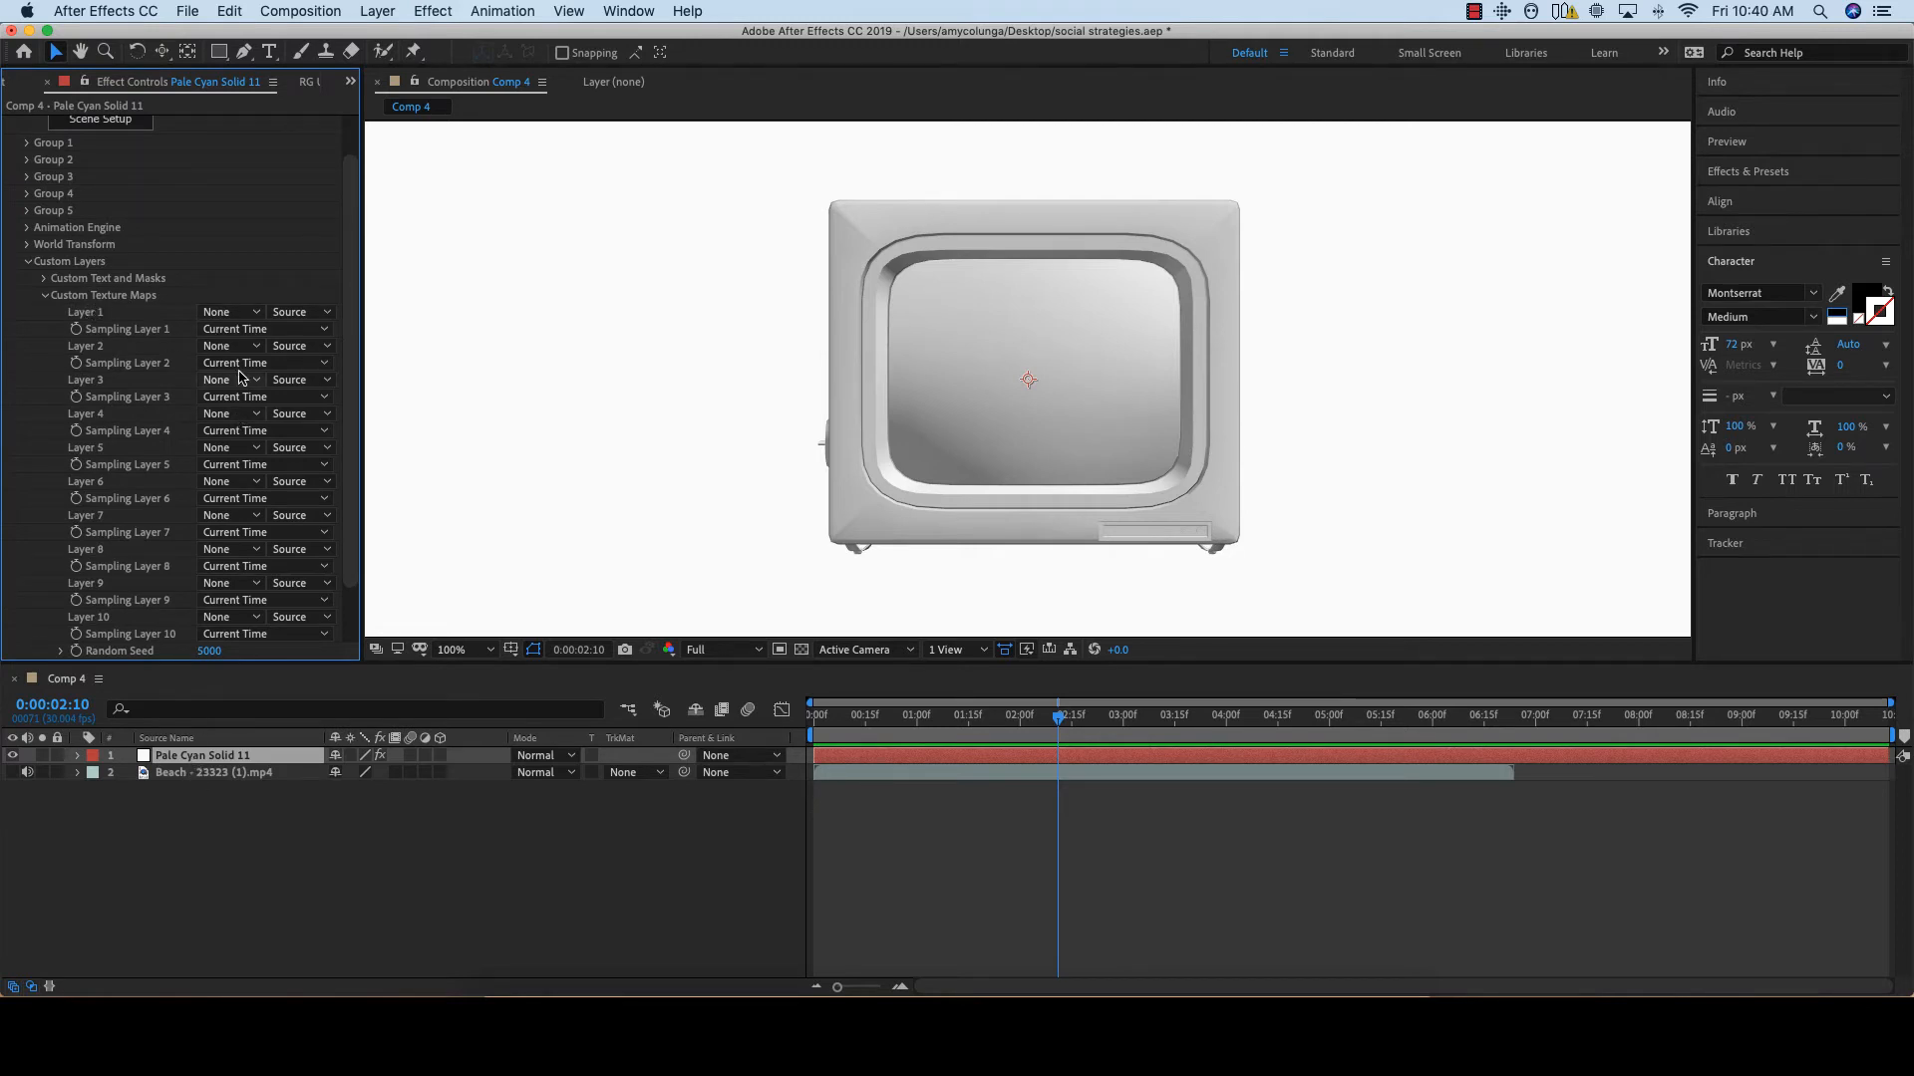
pyautogui.click(230, 313)
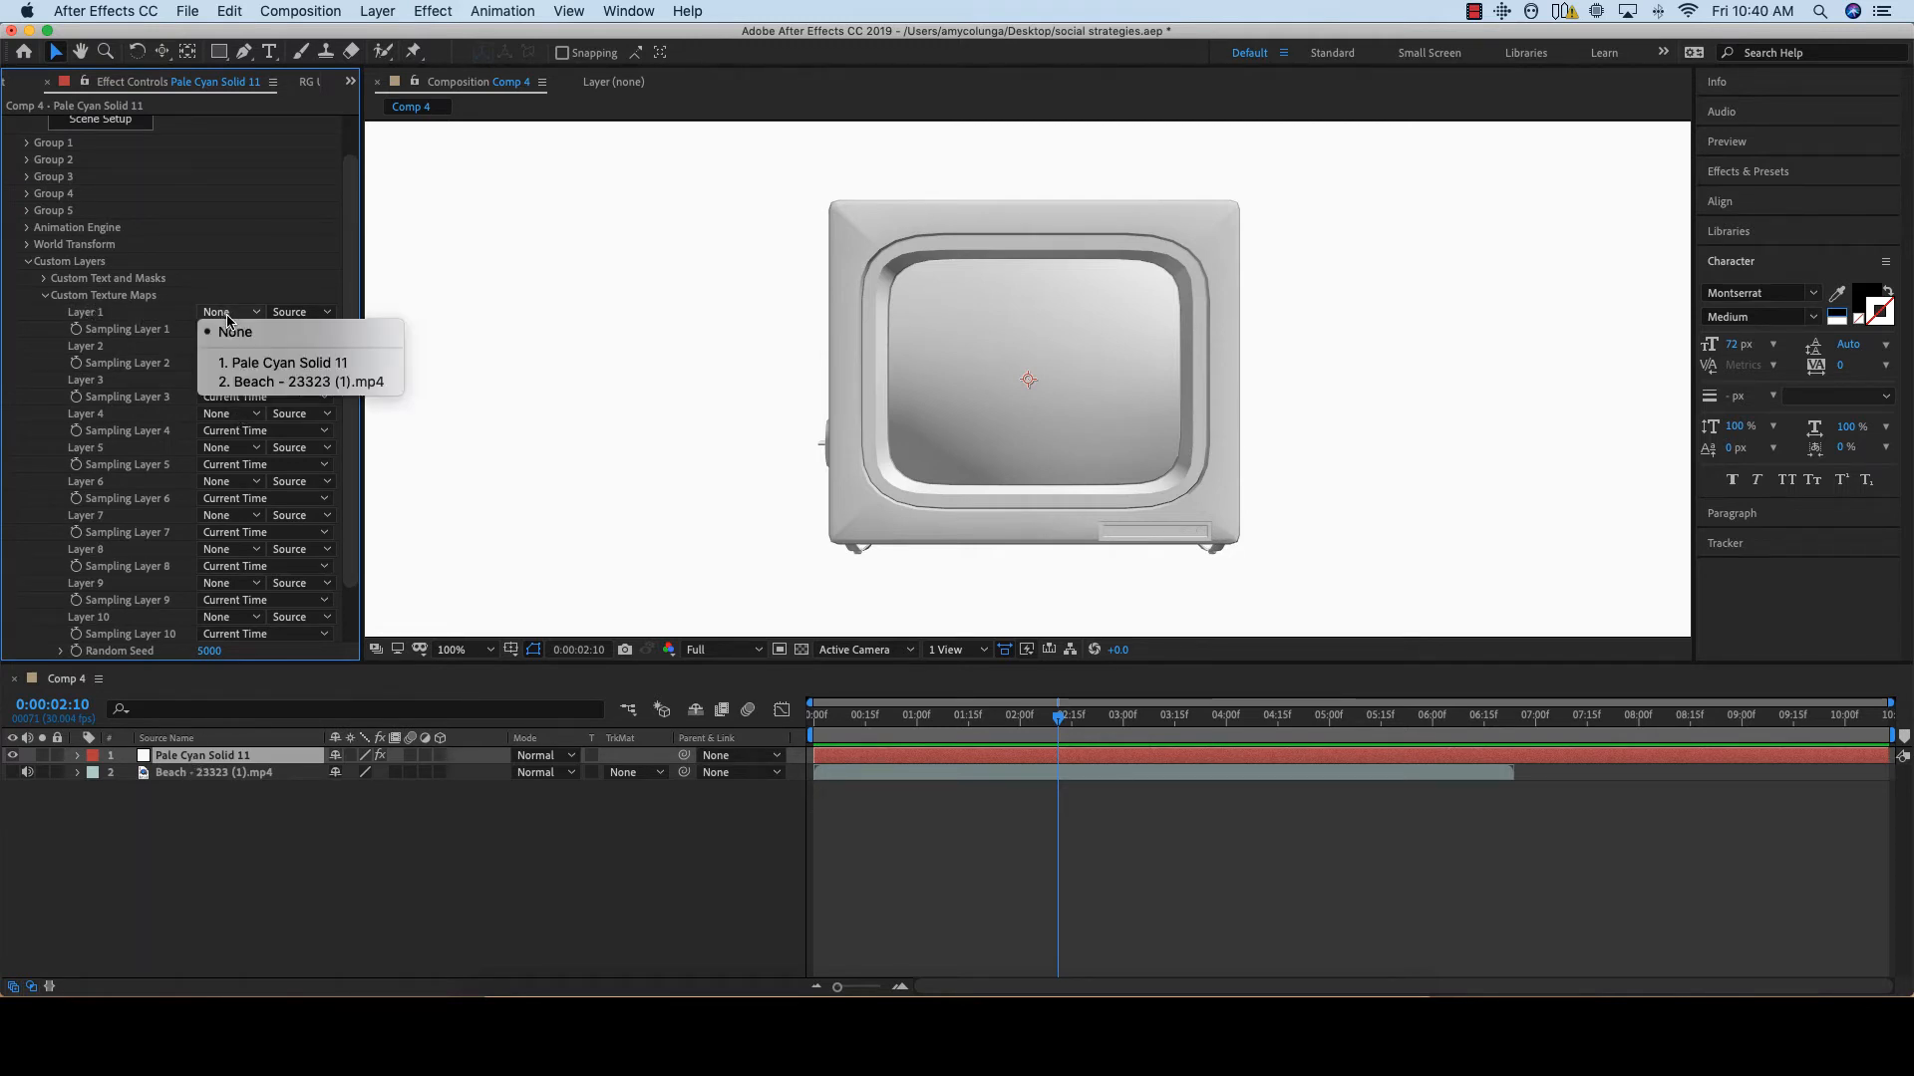
pyautogui.click(250, 385)
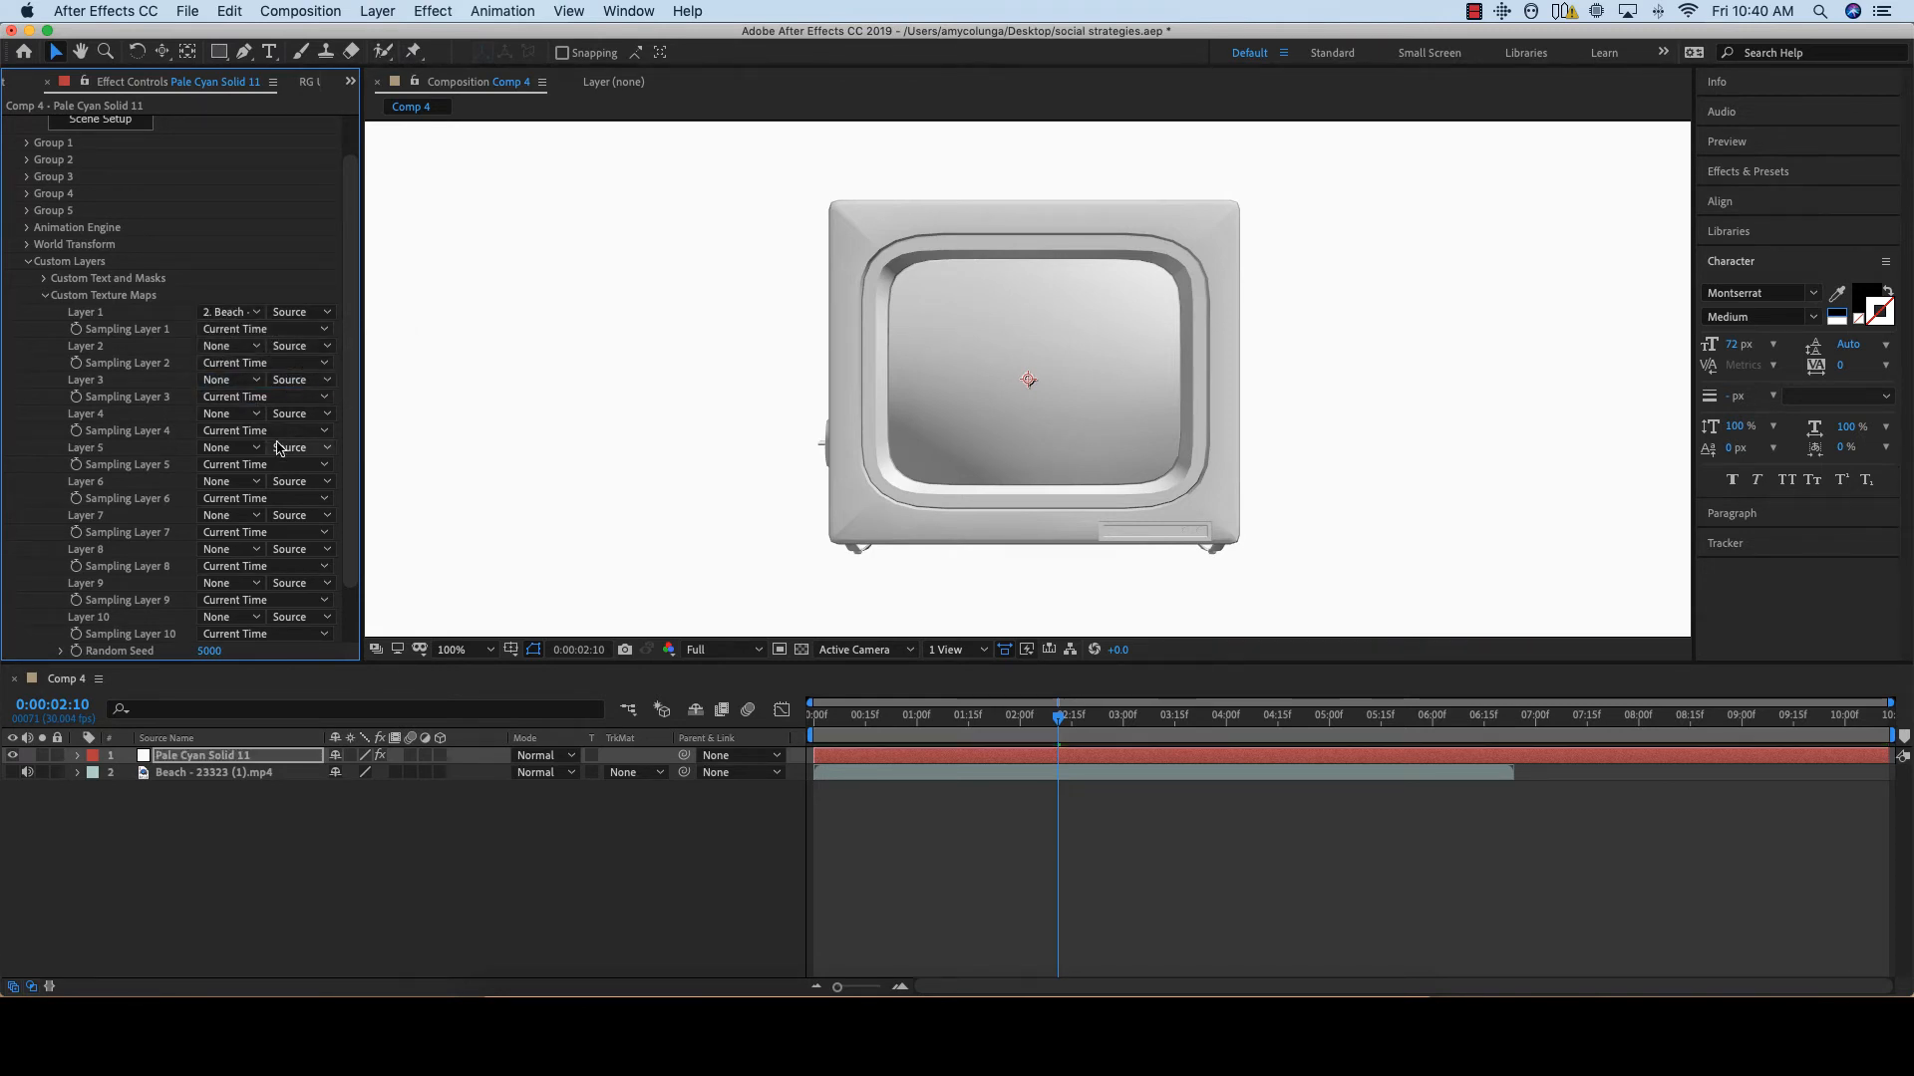
pyautogui.scroll(3, 135, 156)
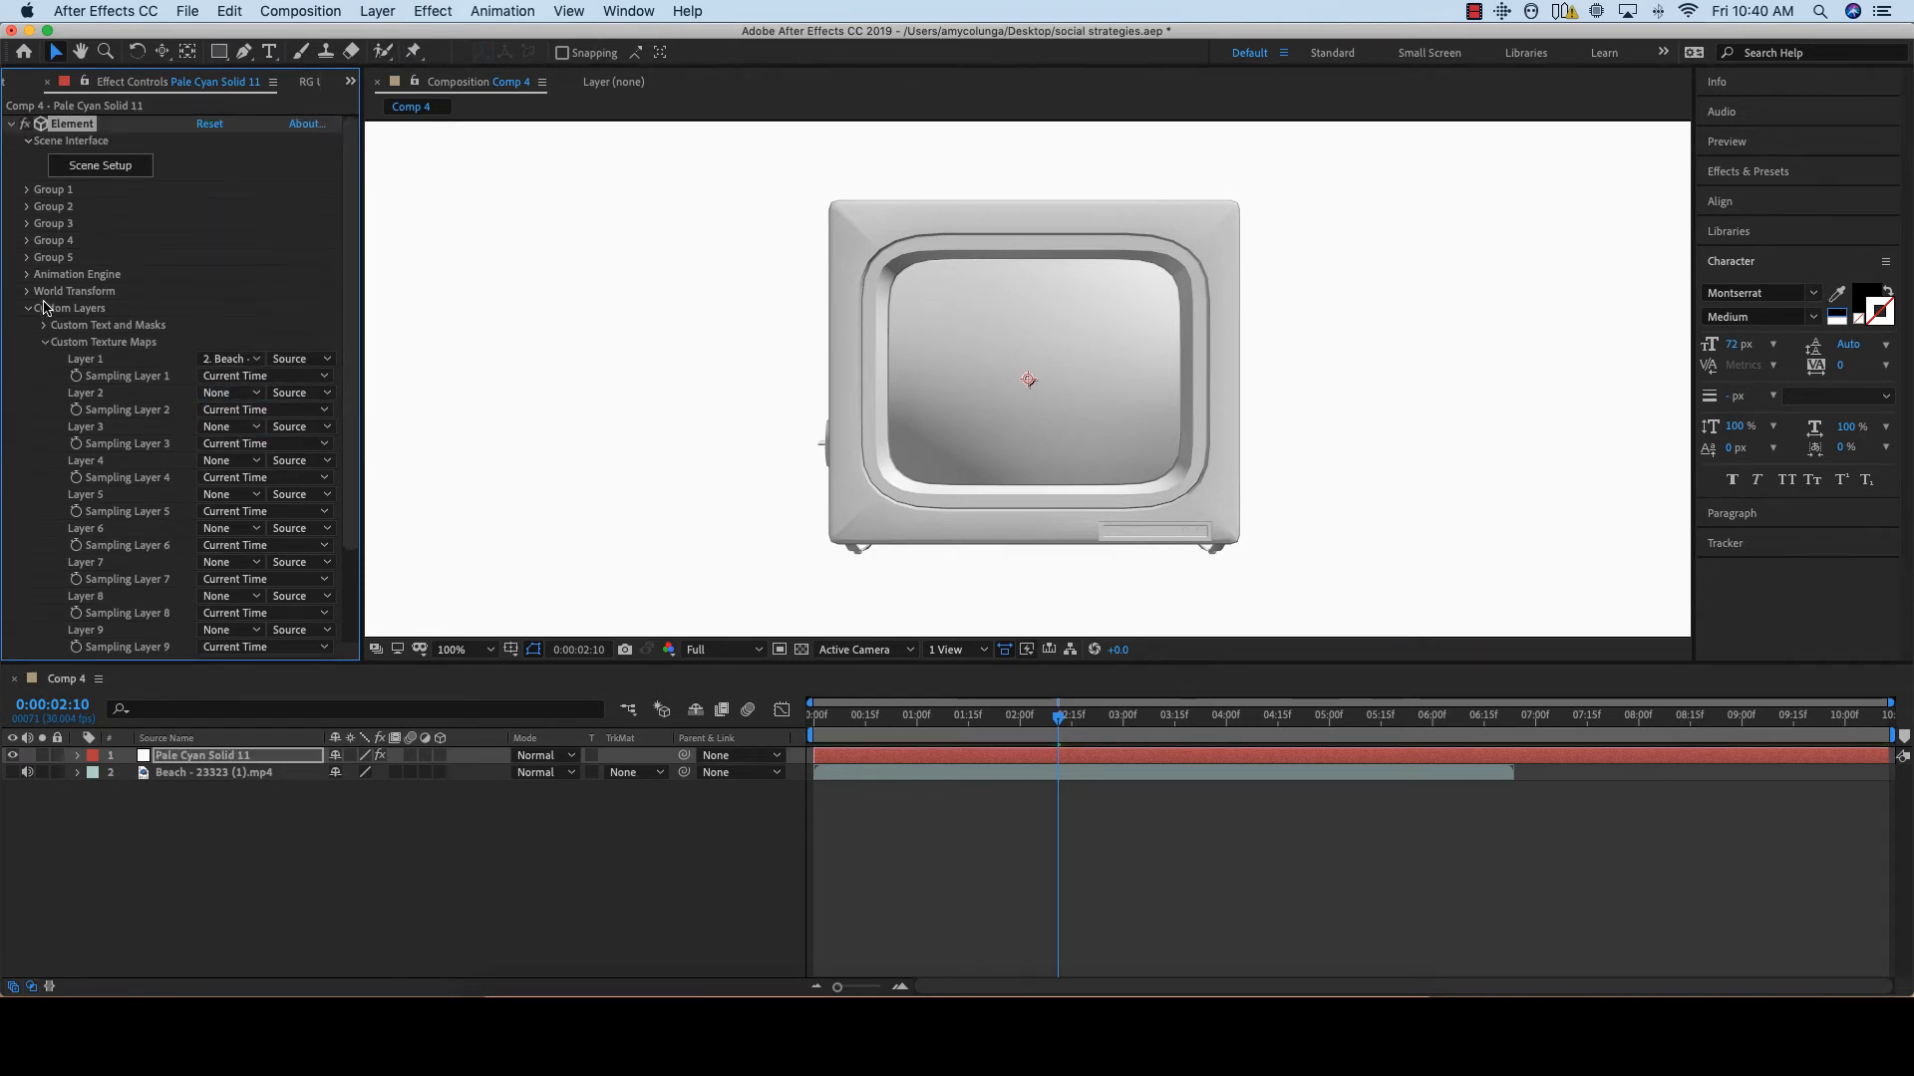
pyautogui.click(44, 342)
# Step: In the Element scene setup, load Custom Layer 1 as the diffuse texture of Object016's uv material
pyautogui.click(119, 167)
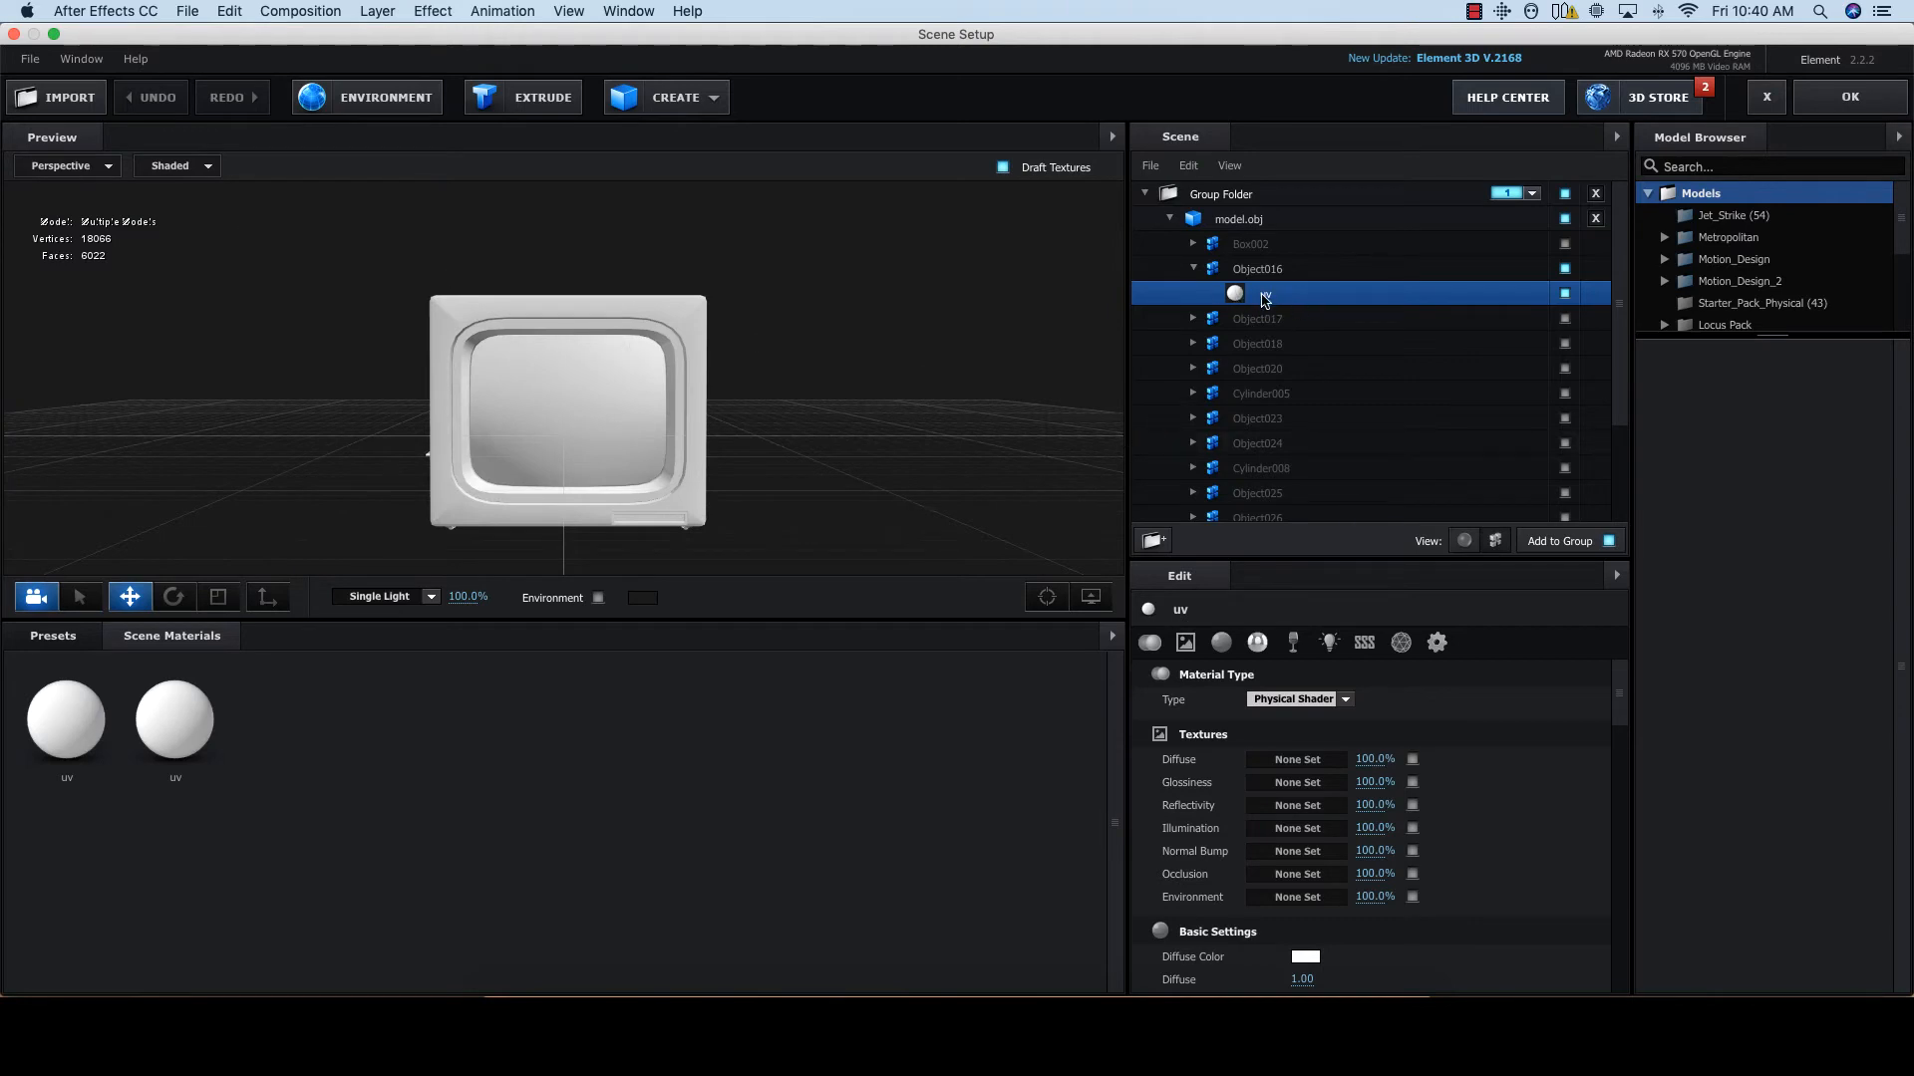
pyautogui.click(1297, 763)
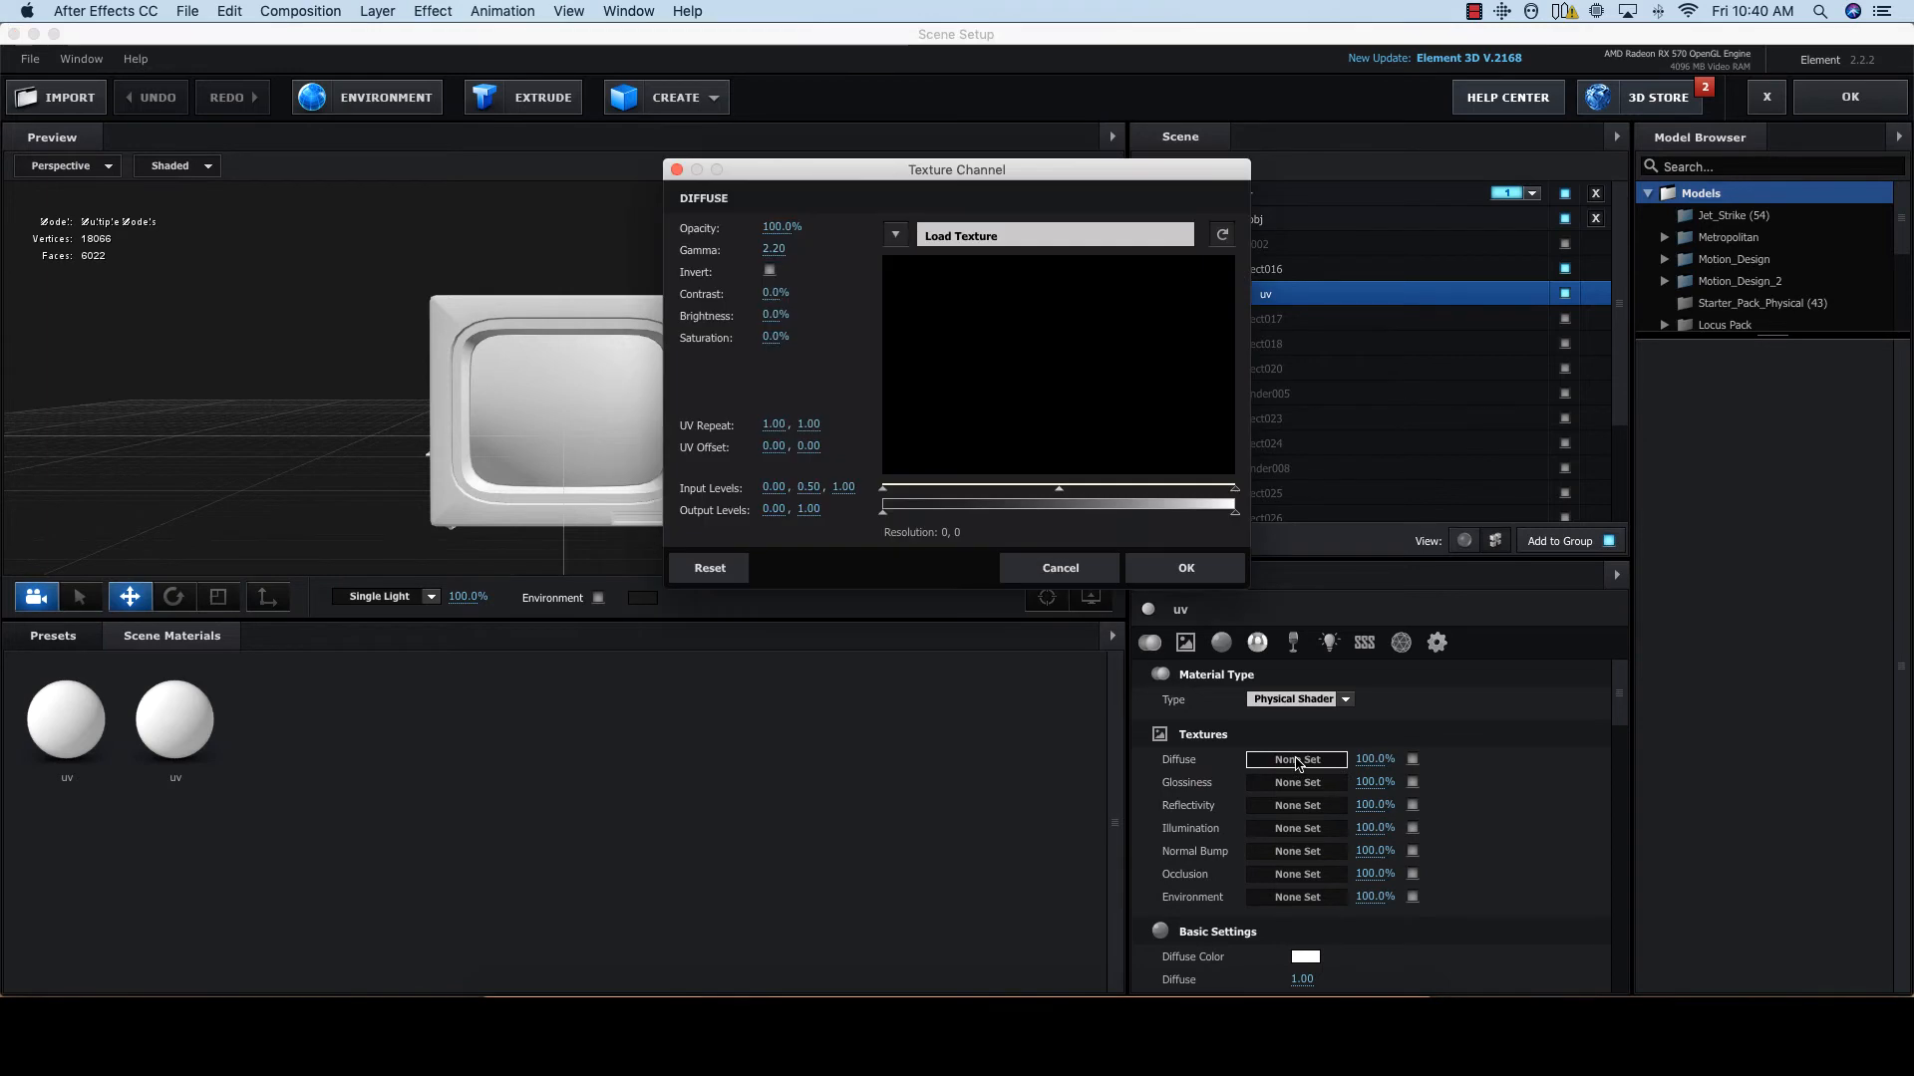
pyautogui.click(895, 236)
pyautogui.click(997, 267)
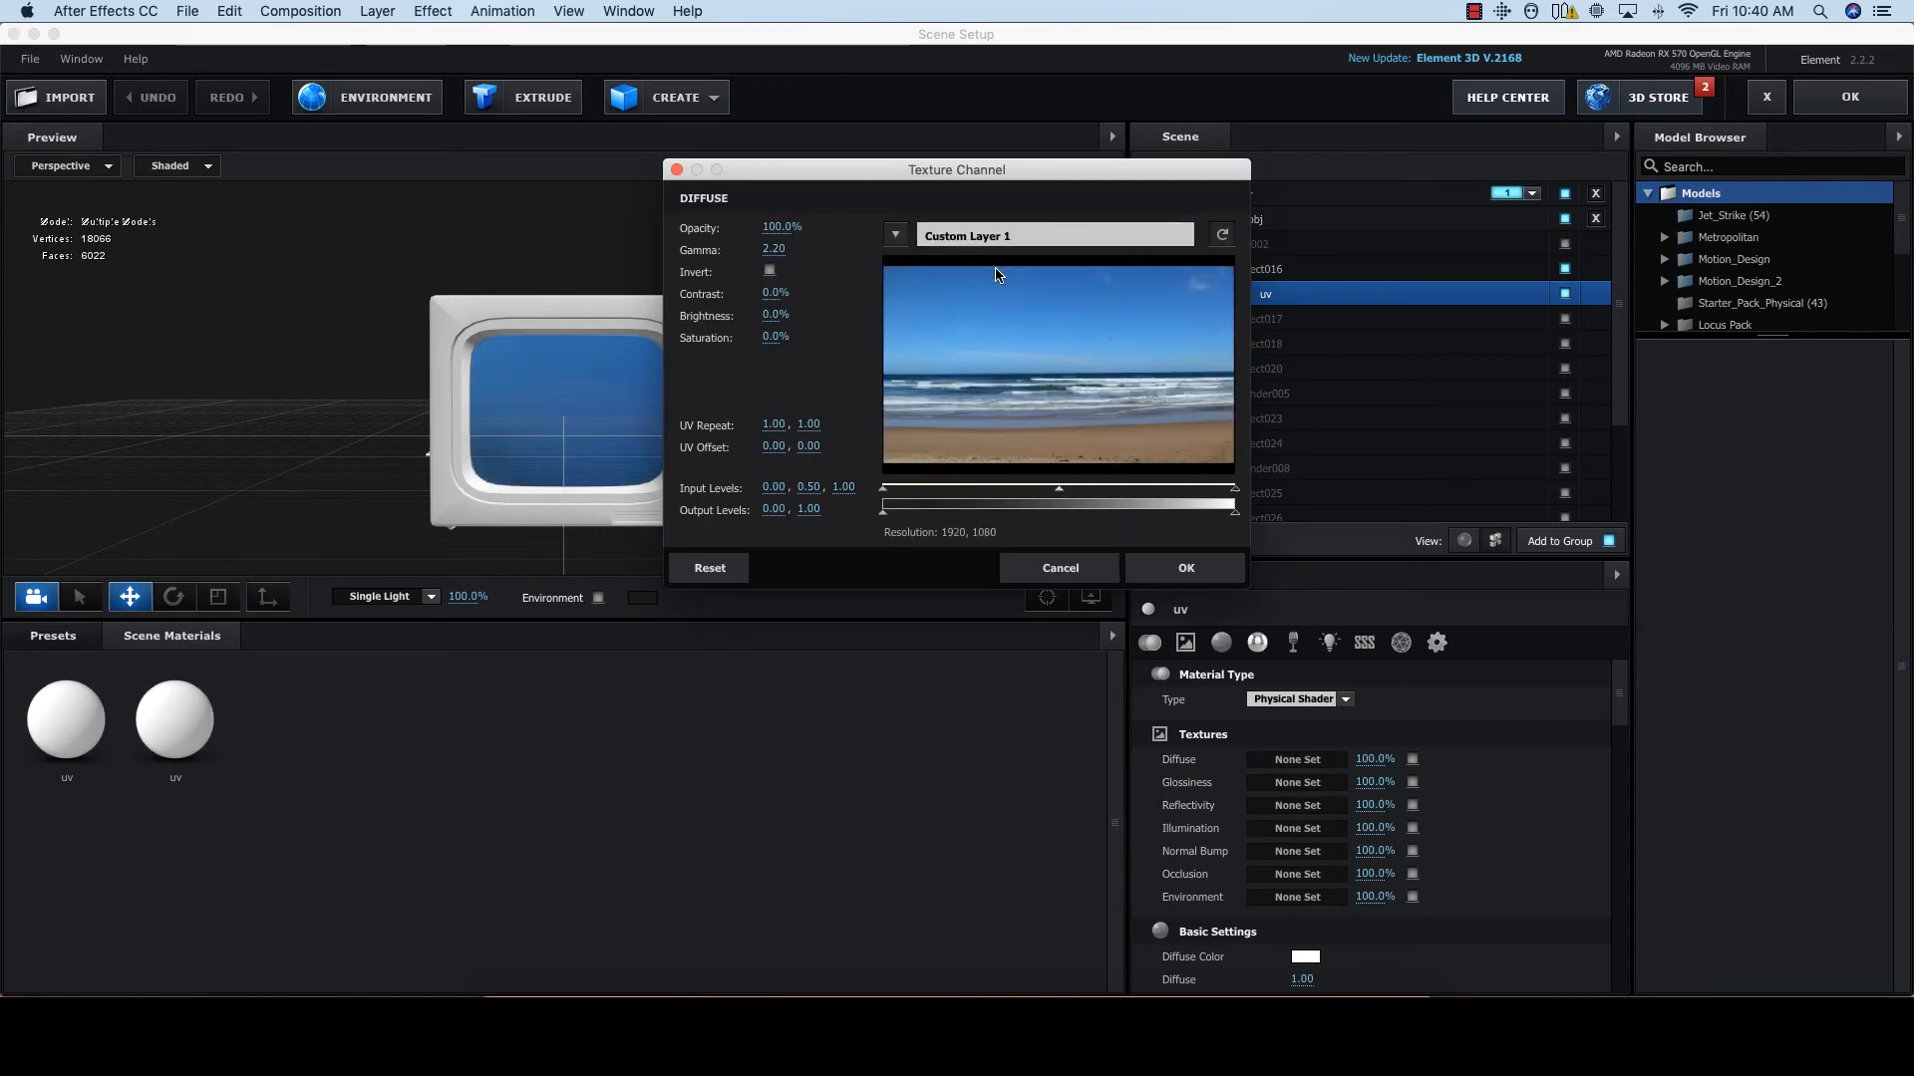
pyautogui.click(1186, 568)
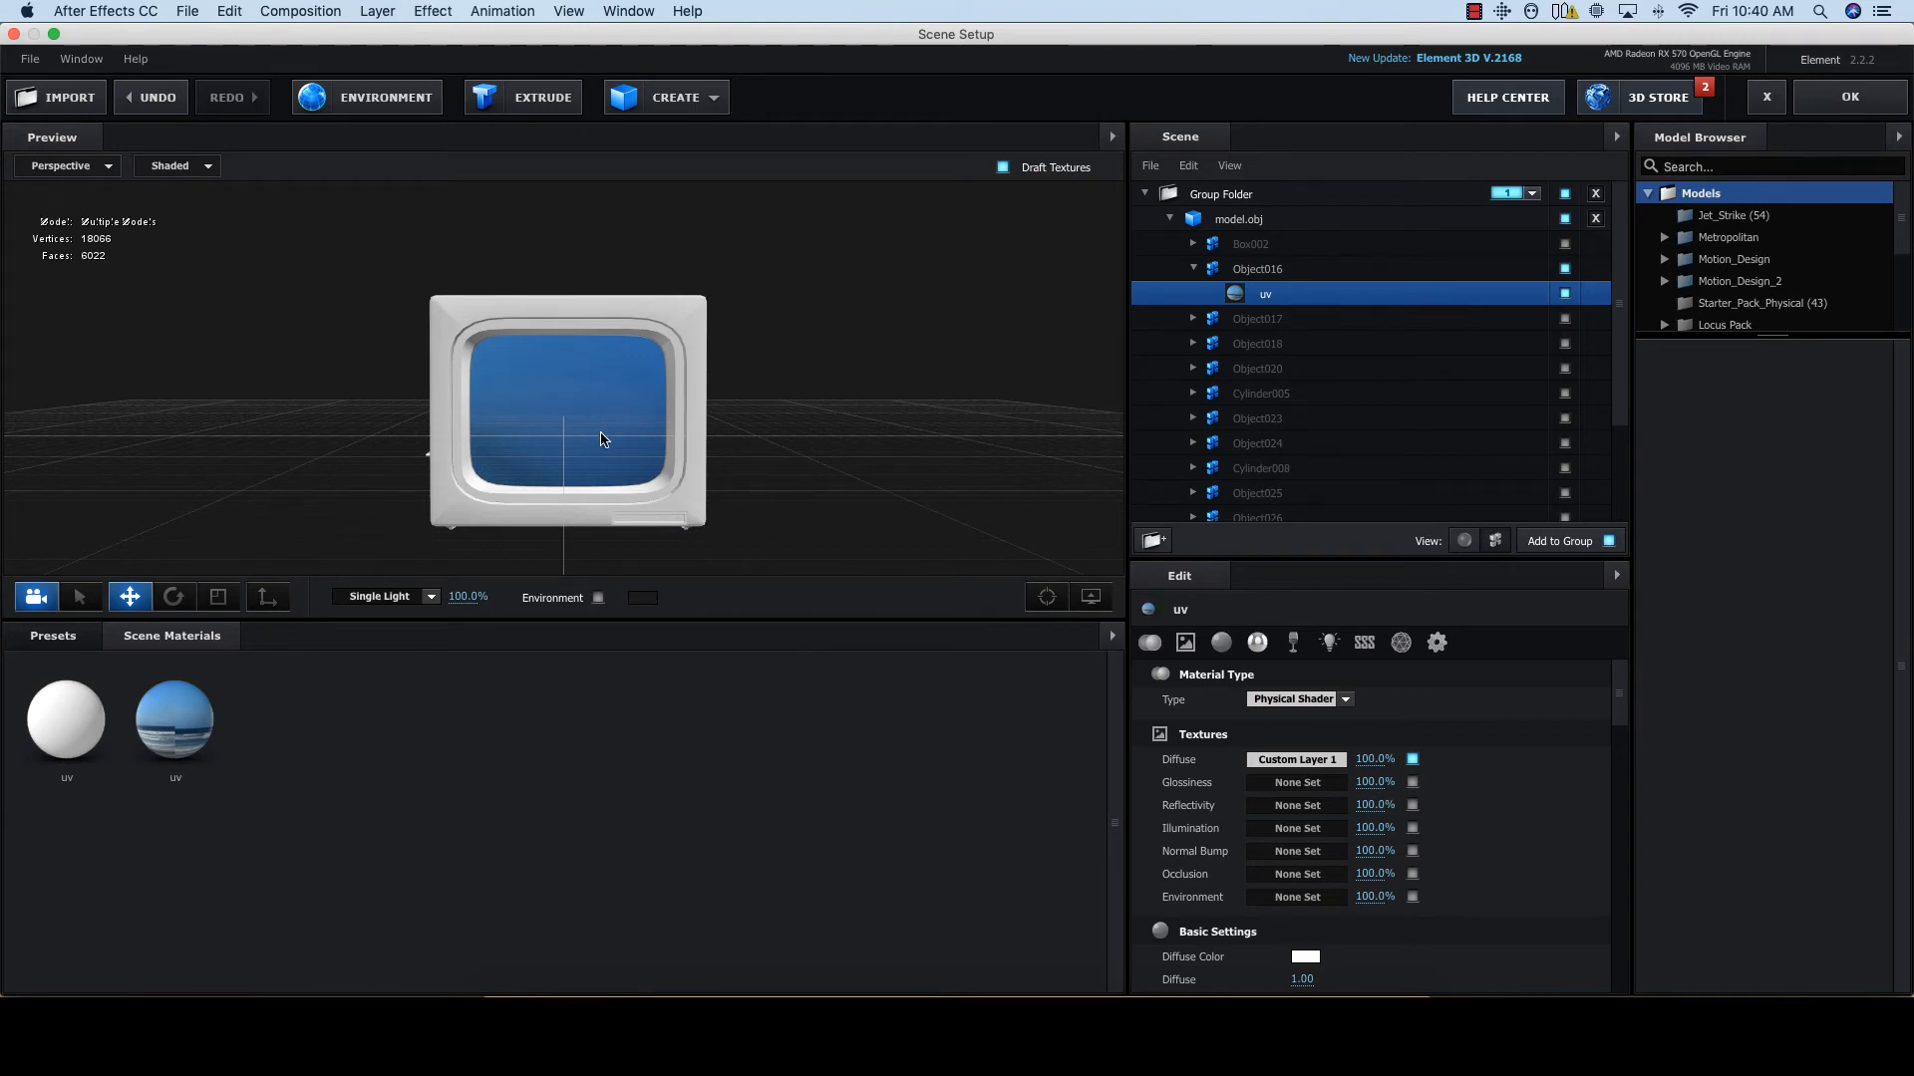
# Step: Select the first model.obj in the group folder and examine its UV Mapping and surface settings
pyautogui.click(1248, 272)
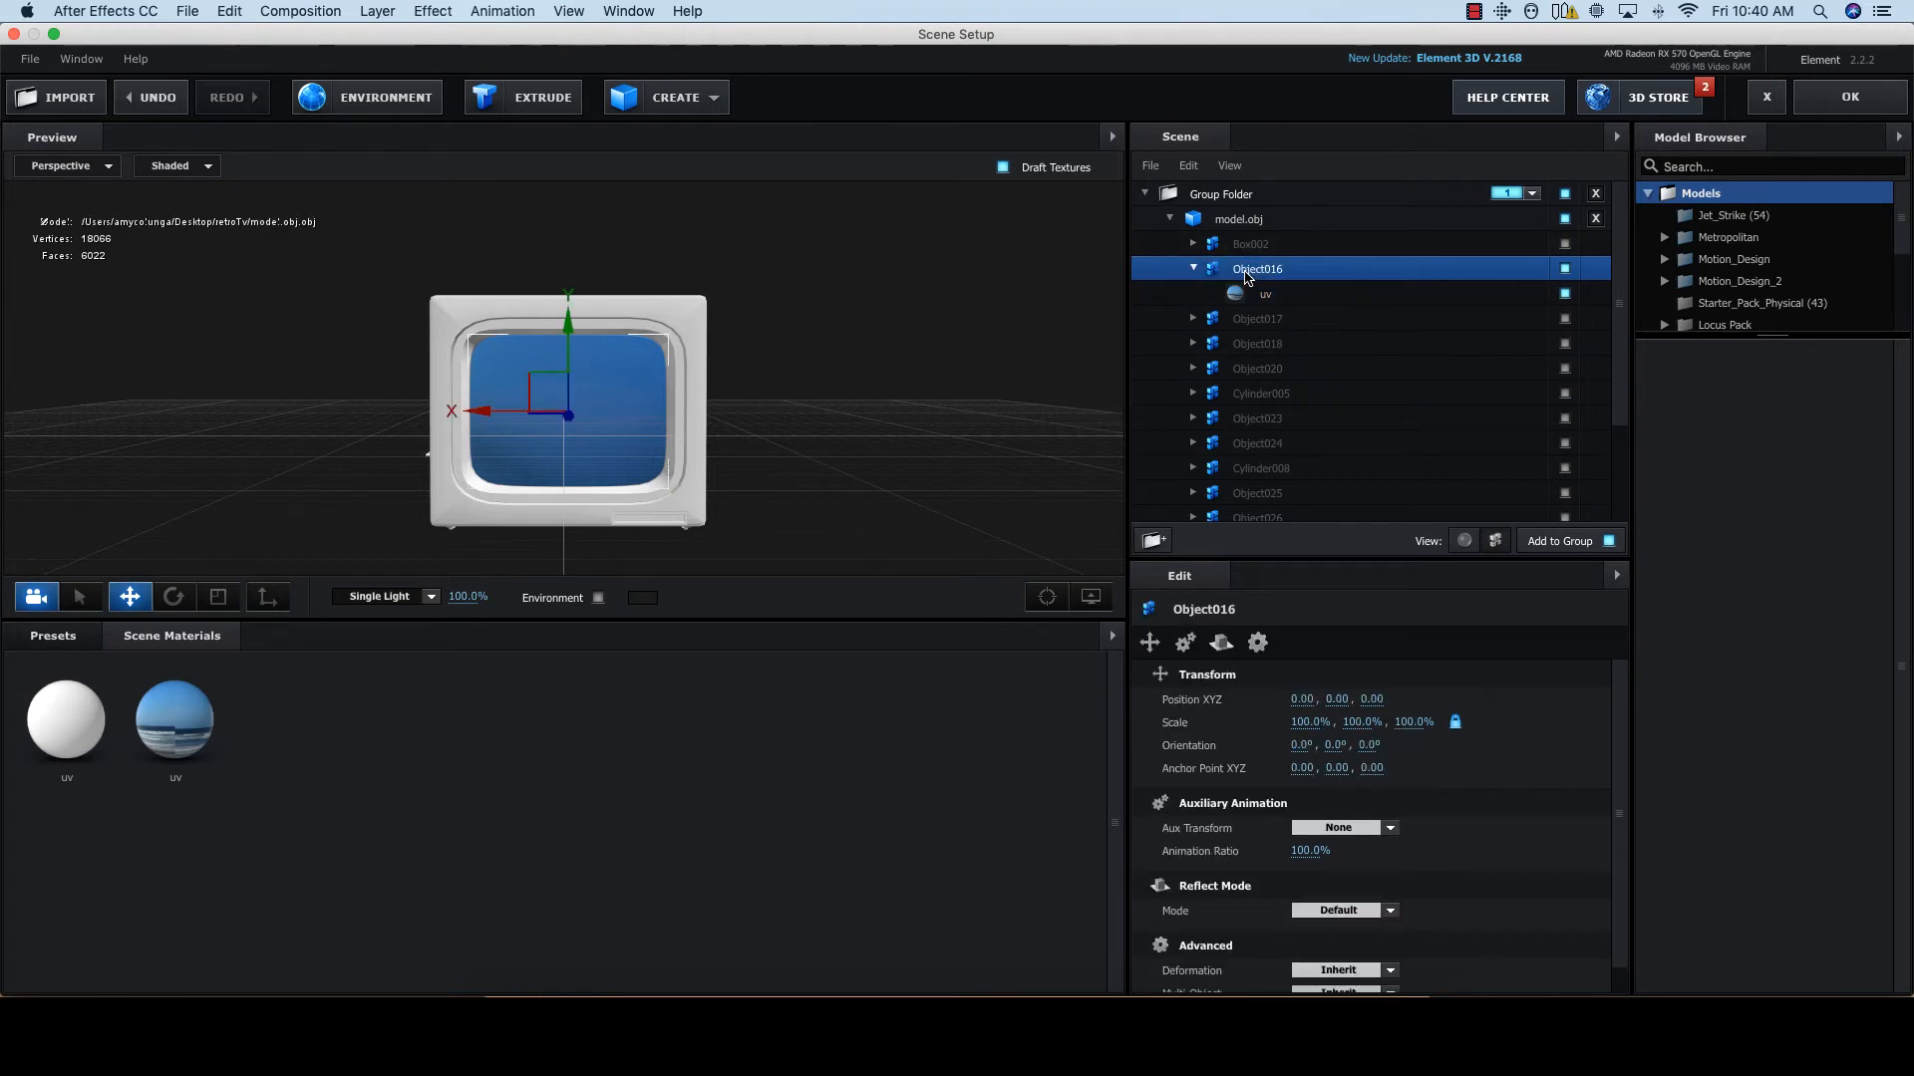
pyautogui.click(1236, 220)
pyautogui.scroll(-3, 1463, 835)
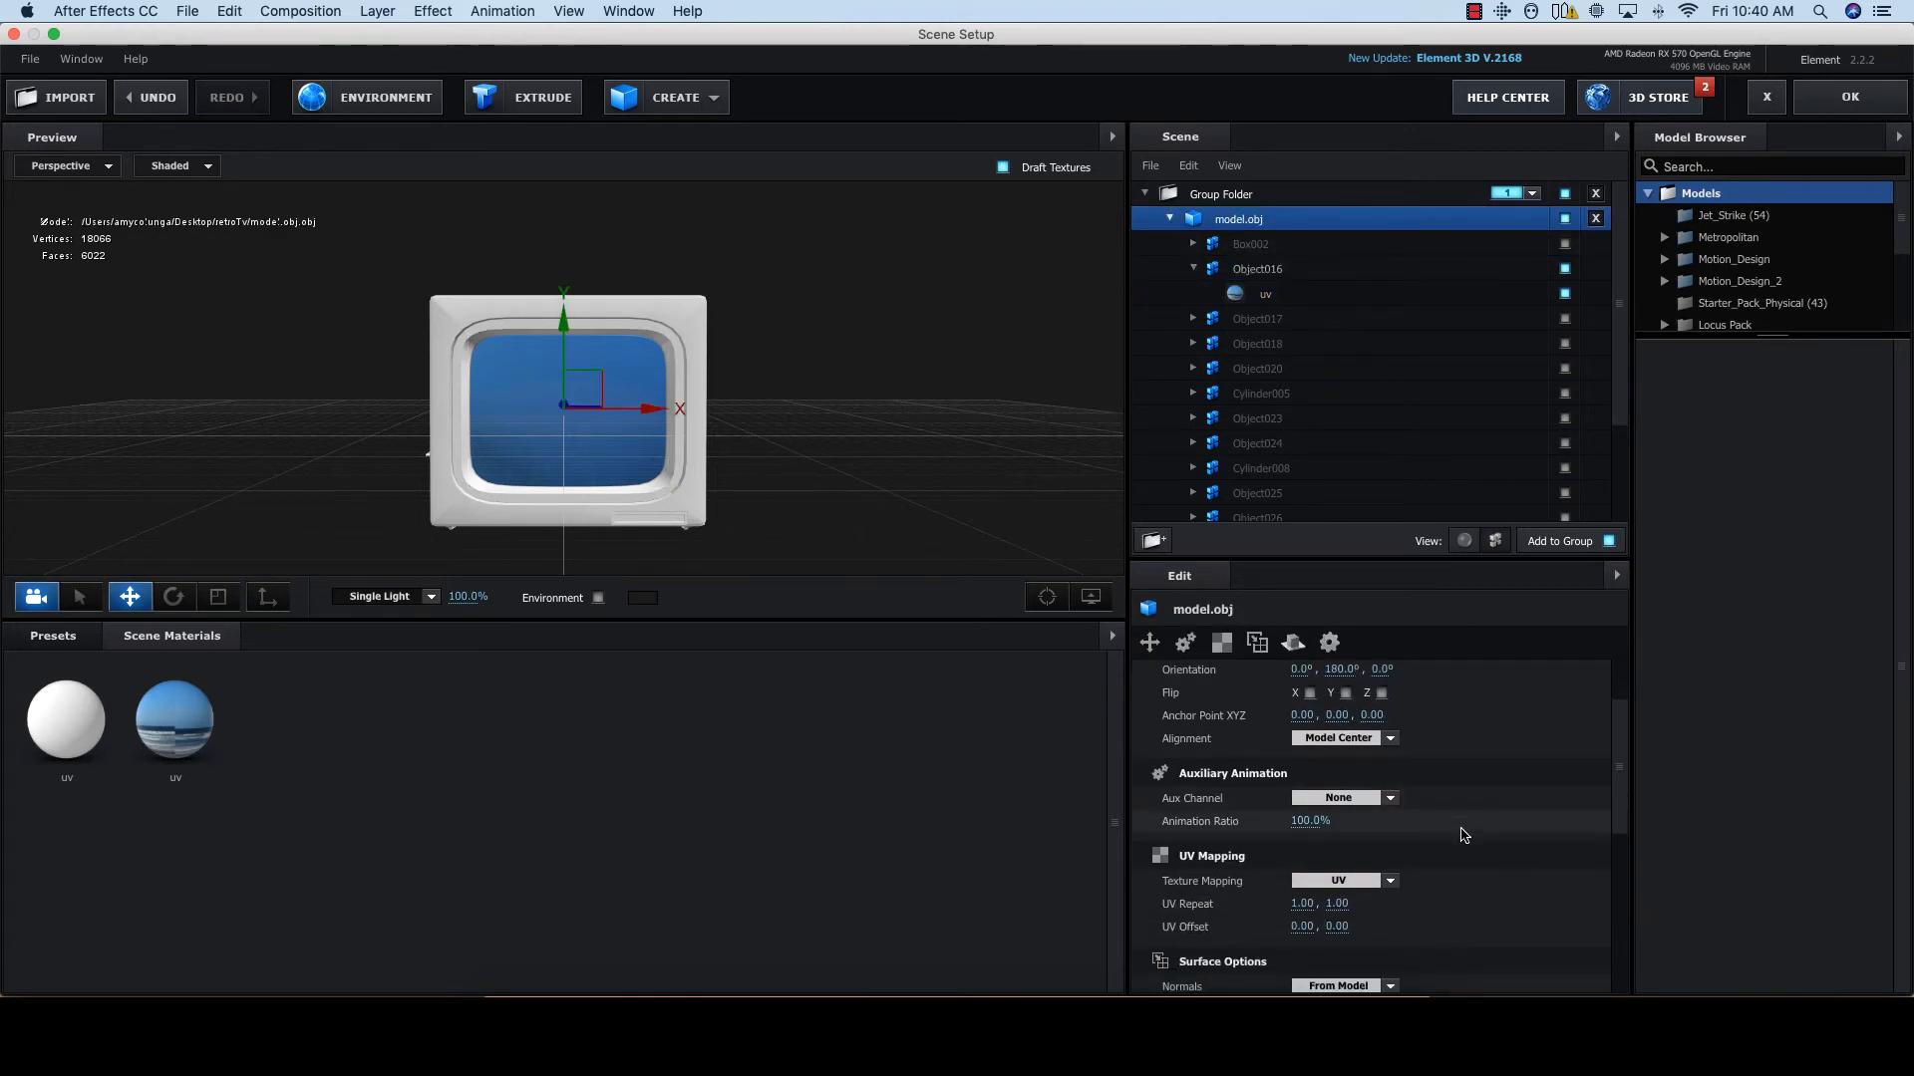
pyautogui.scroll(-3, 1463, 835)
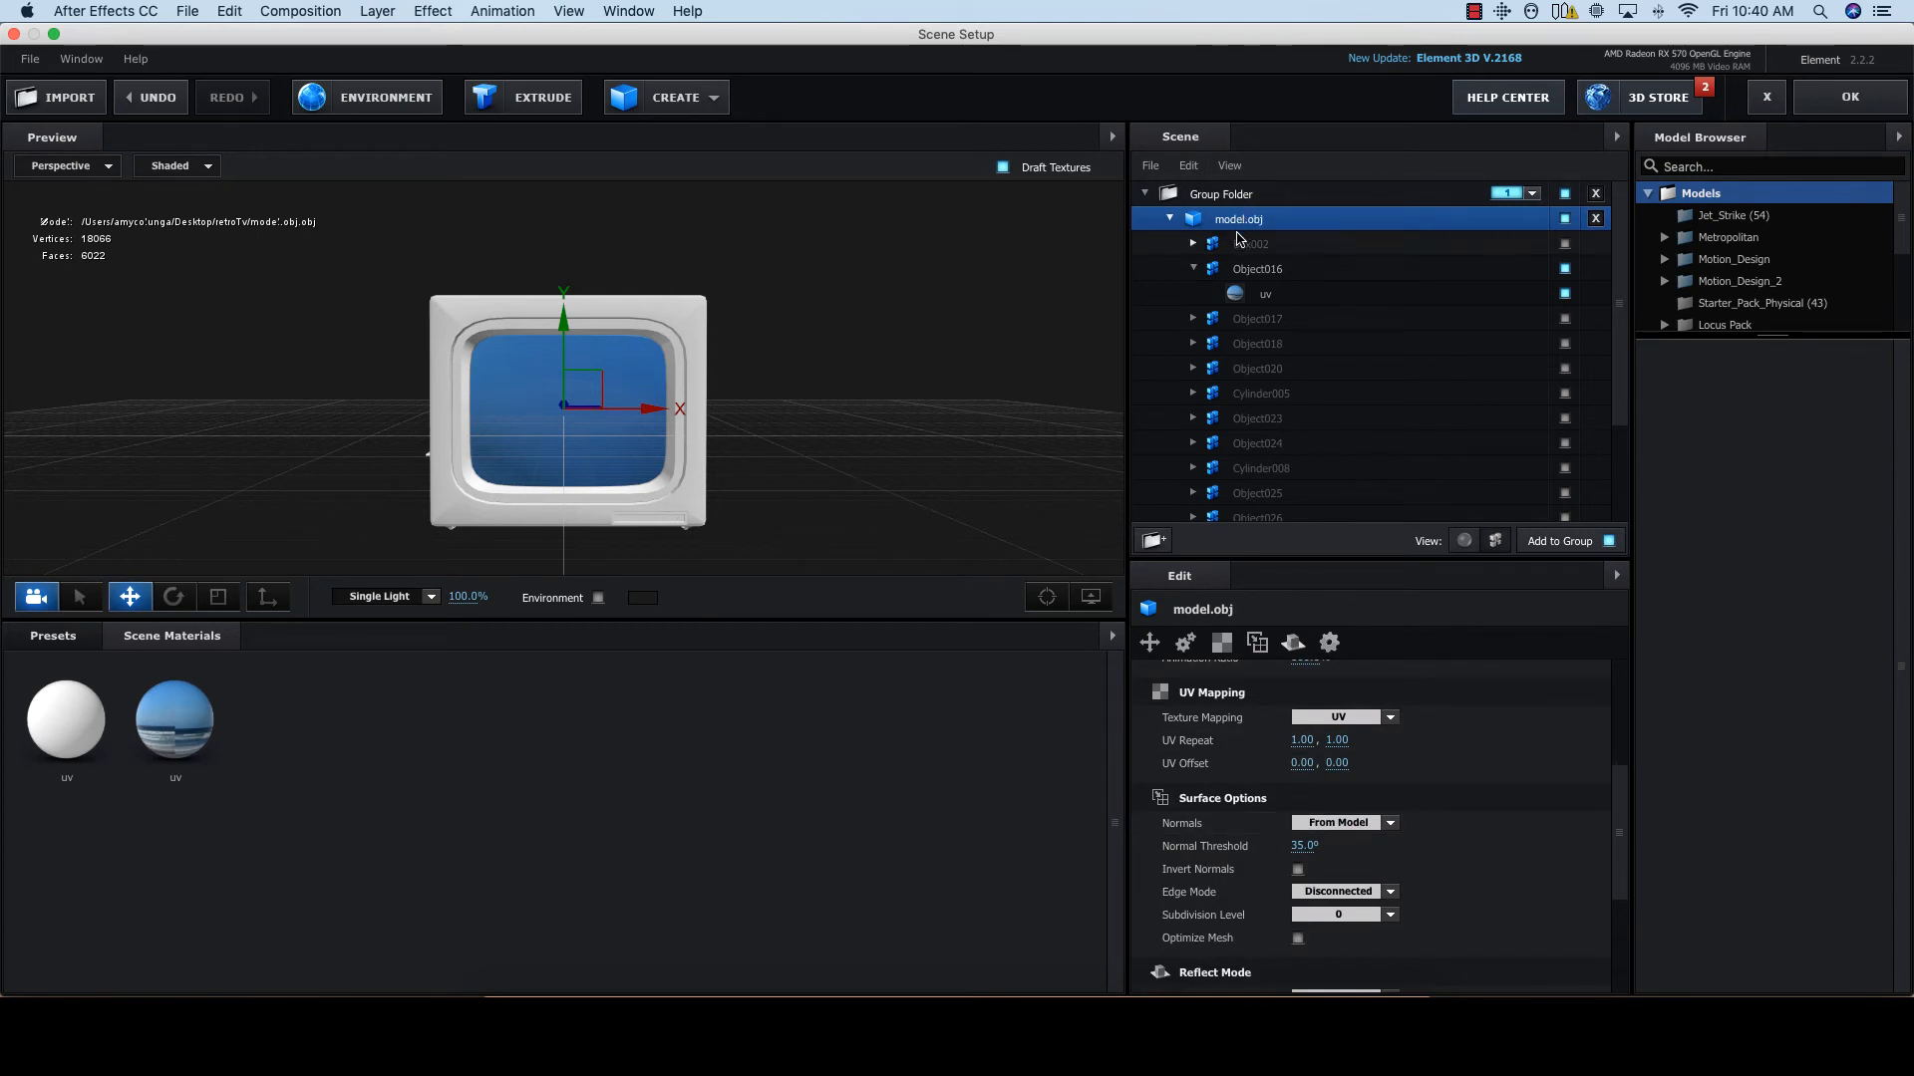
pyautogui.click(1170, 219)
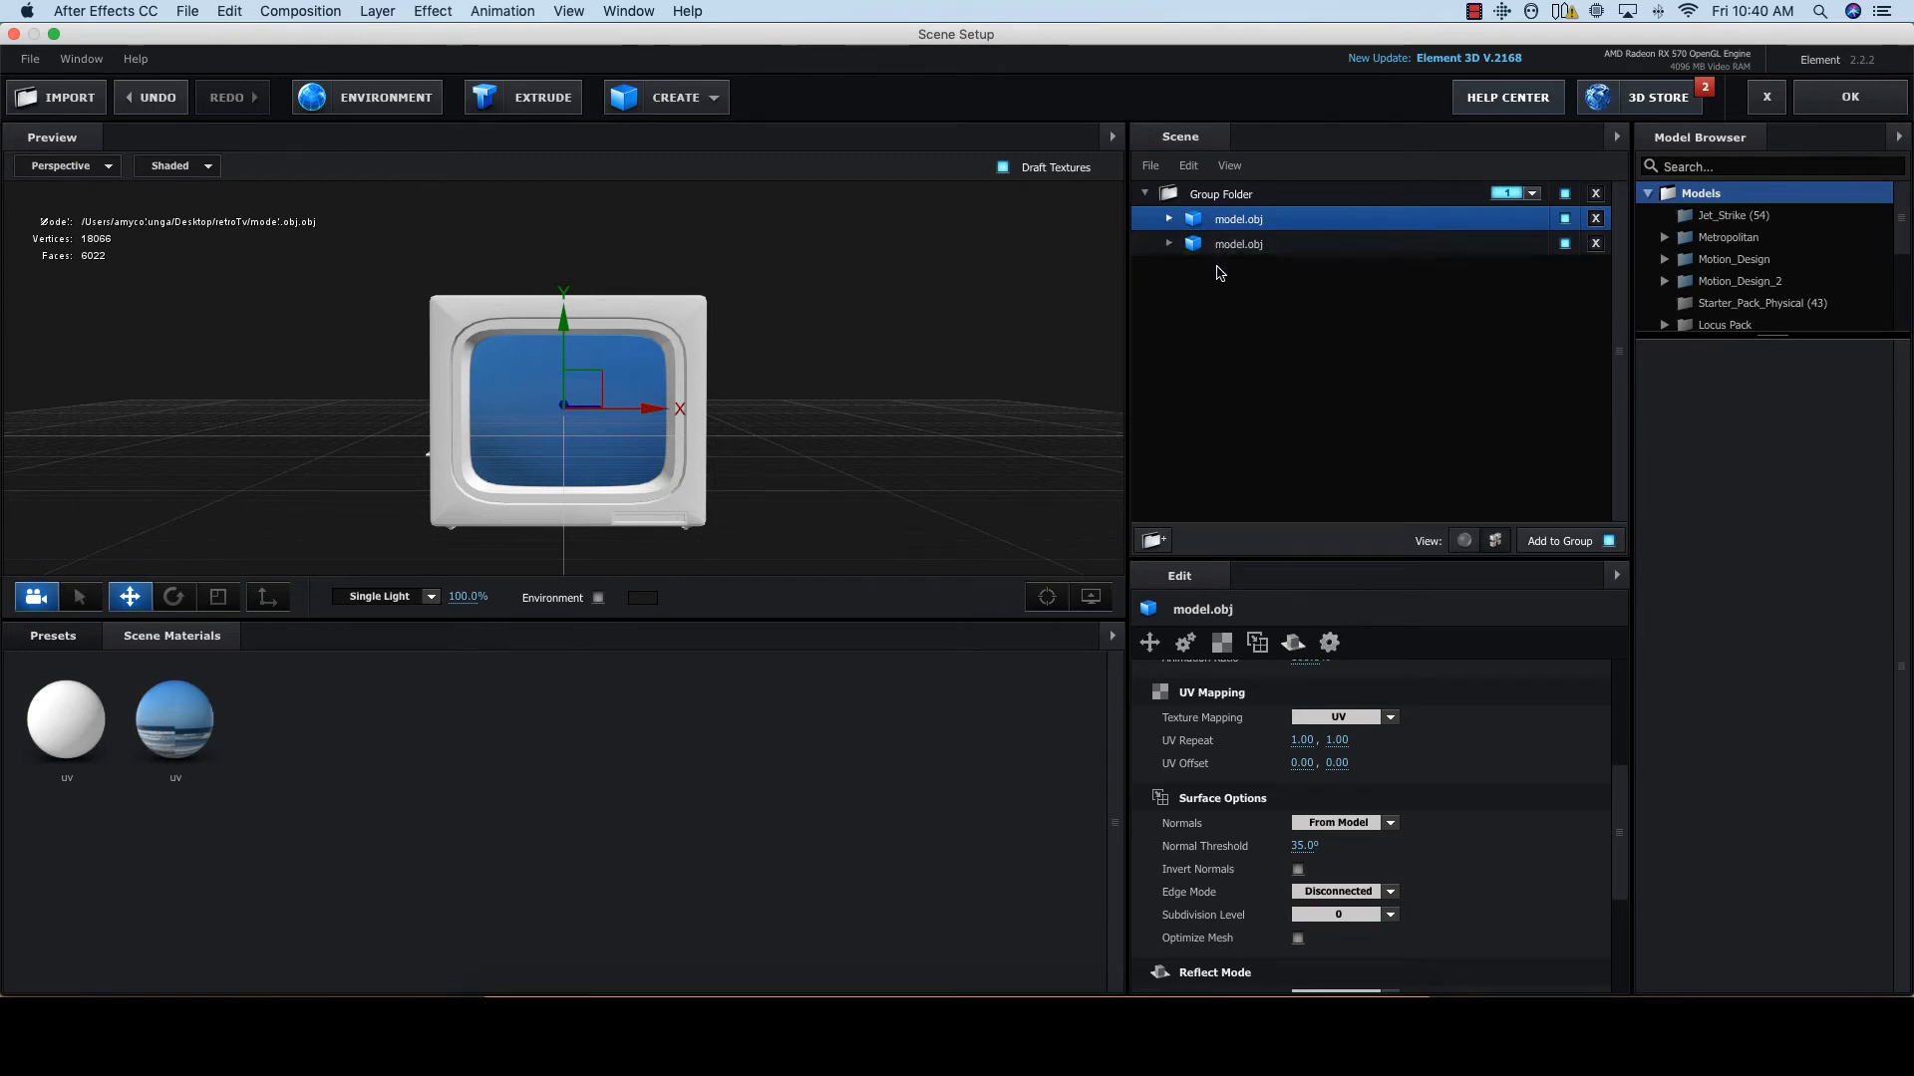
pyautogui.click(1170, 221)
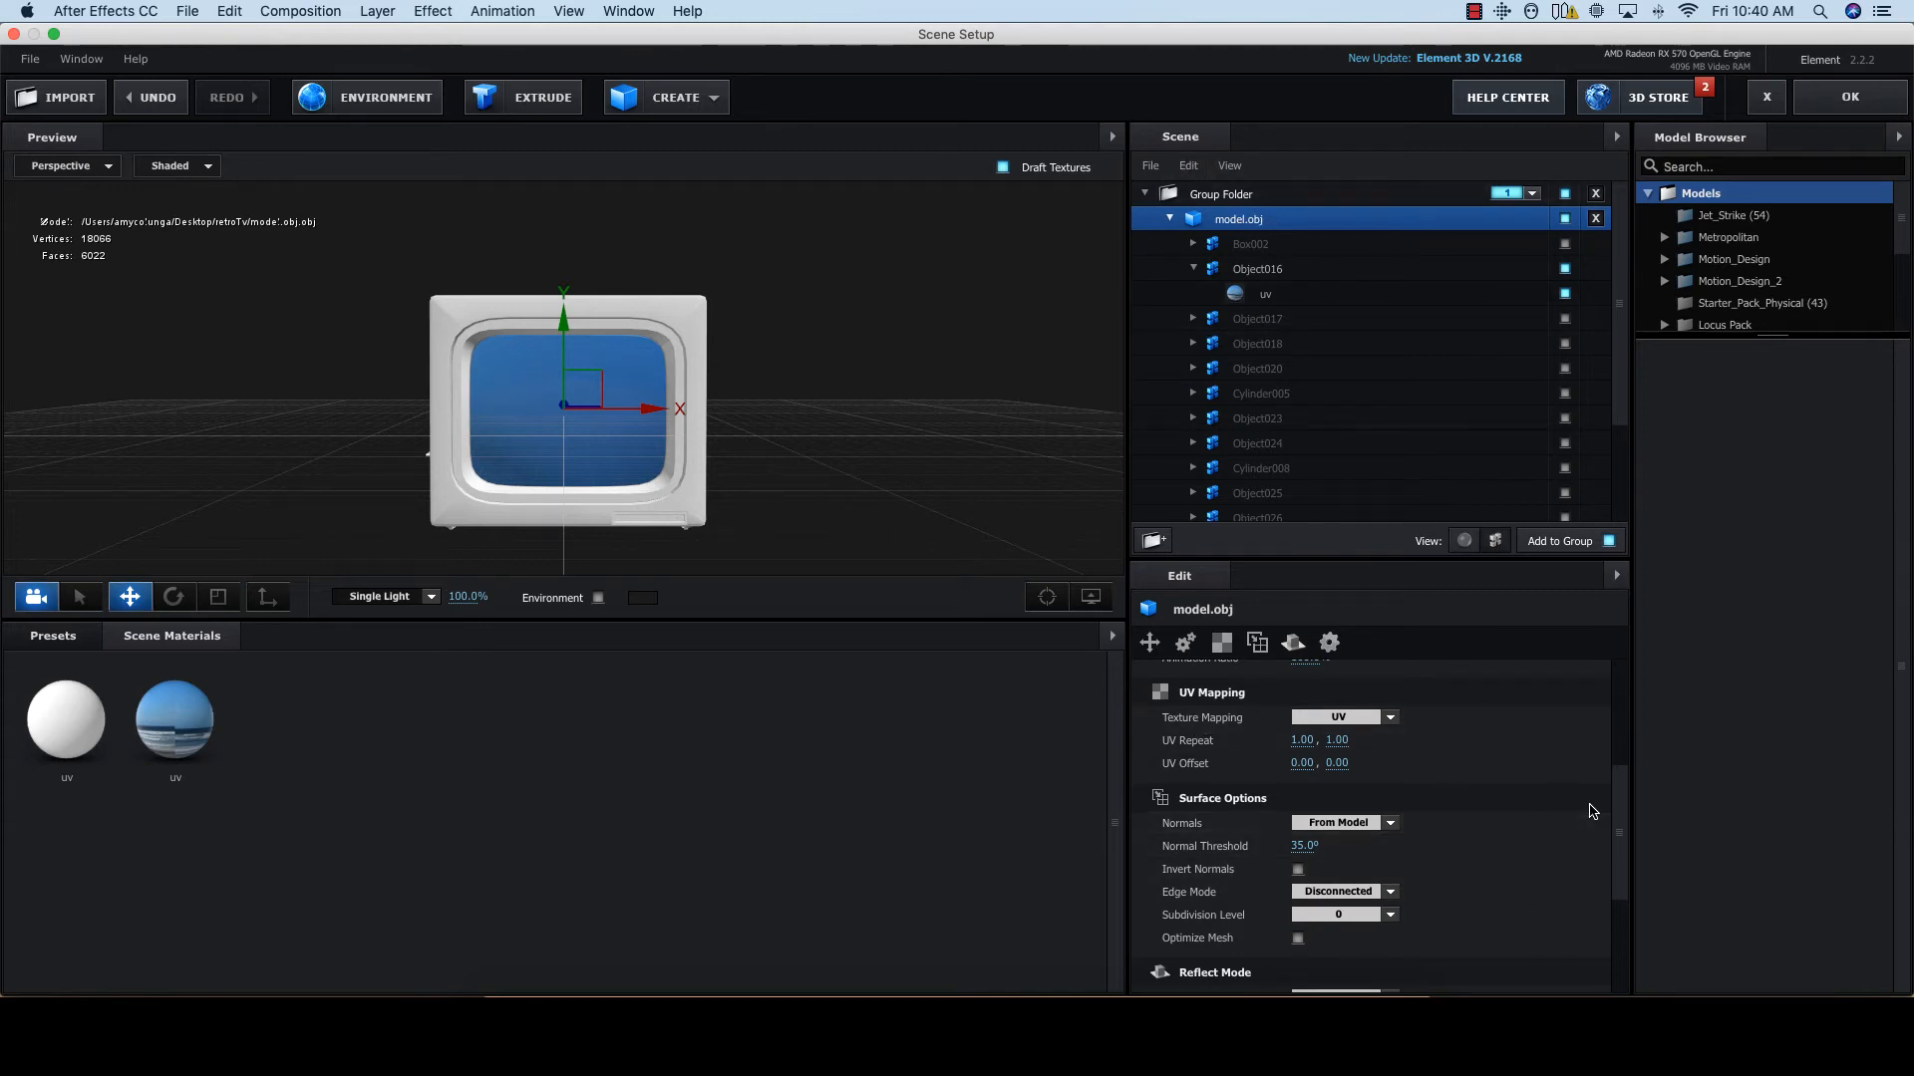
pyautogui.scroll(5, 1600, 666)
pyautogui.scroll(-5, 1602, 687)
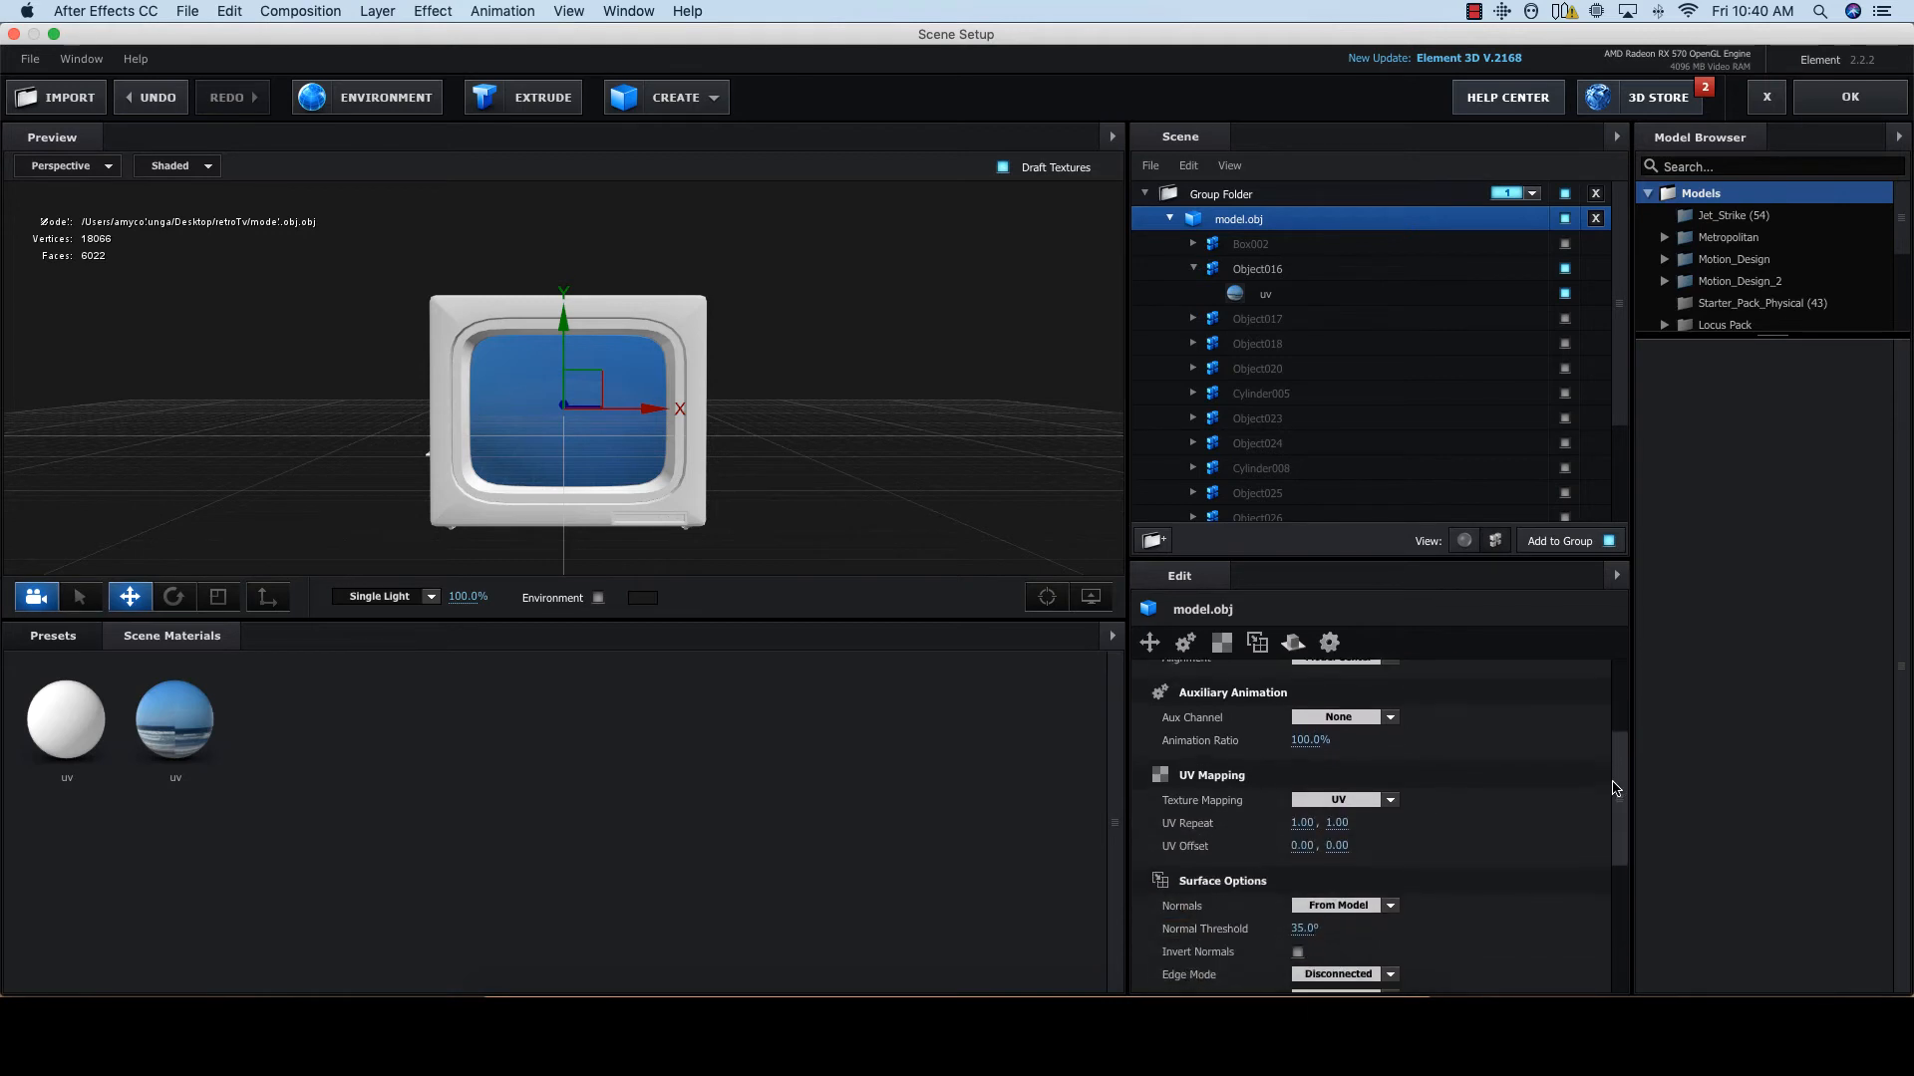
# Step: Try Box (Preserve Aspect) and Box Repeat (Preserve Aspect) as the first model.obj's texture mapping
pyautogui.click(1371, 766)
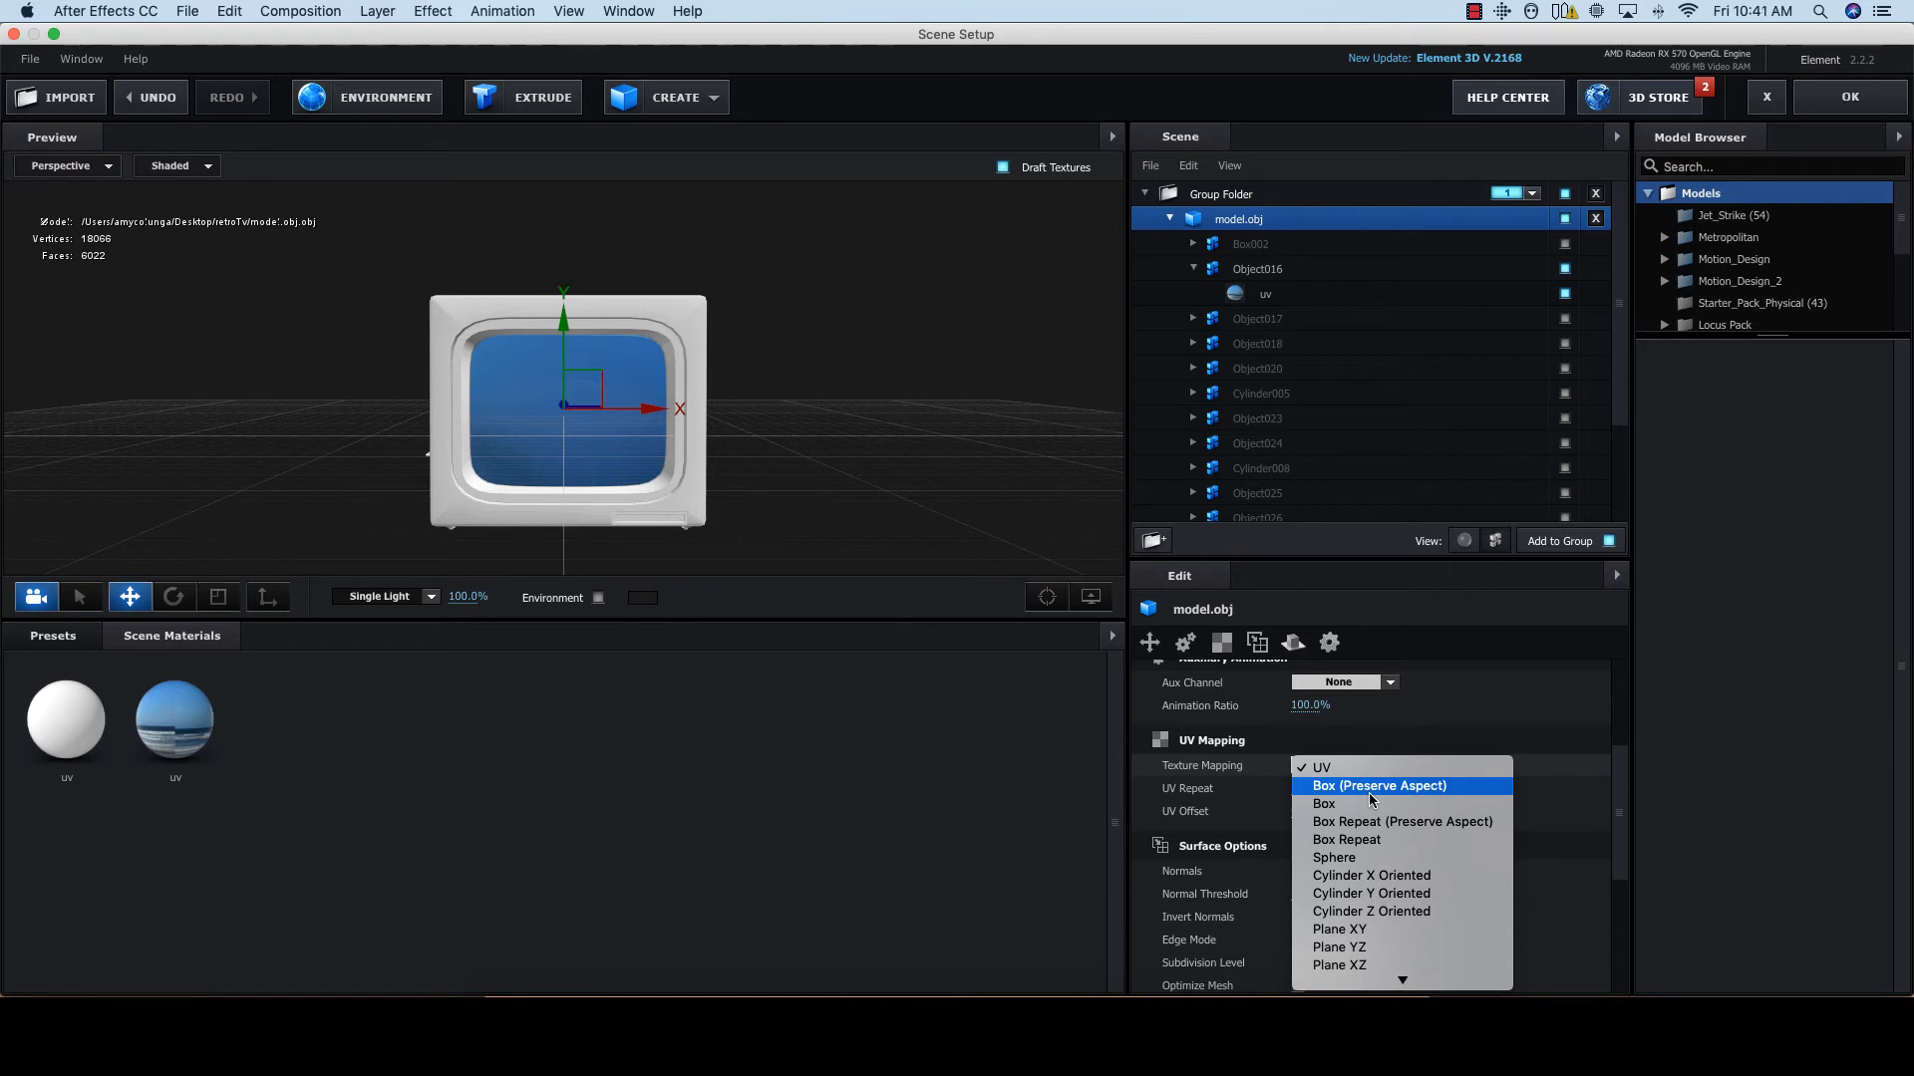
pyautogui.click(1372, 798)
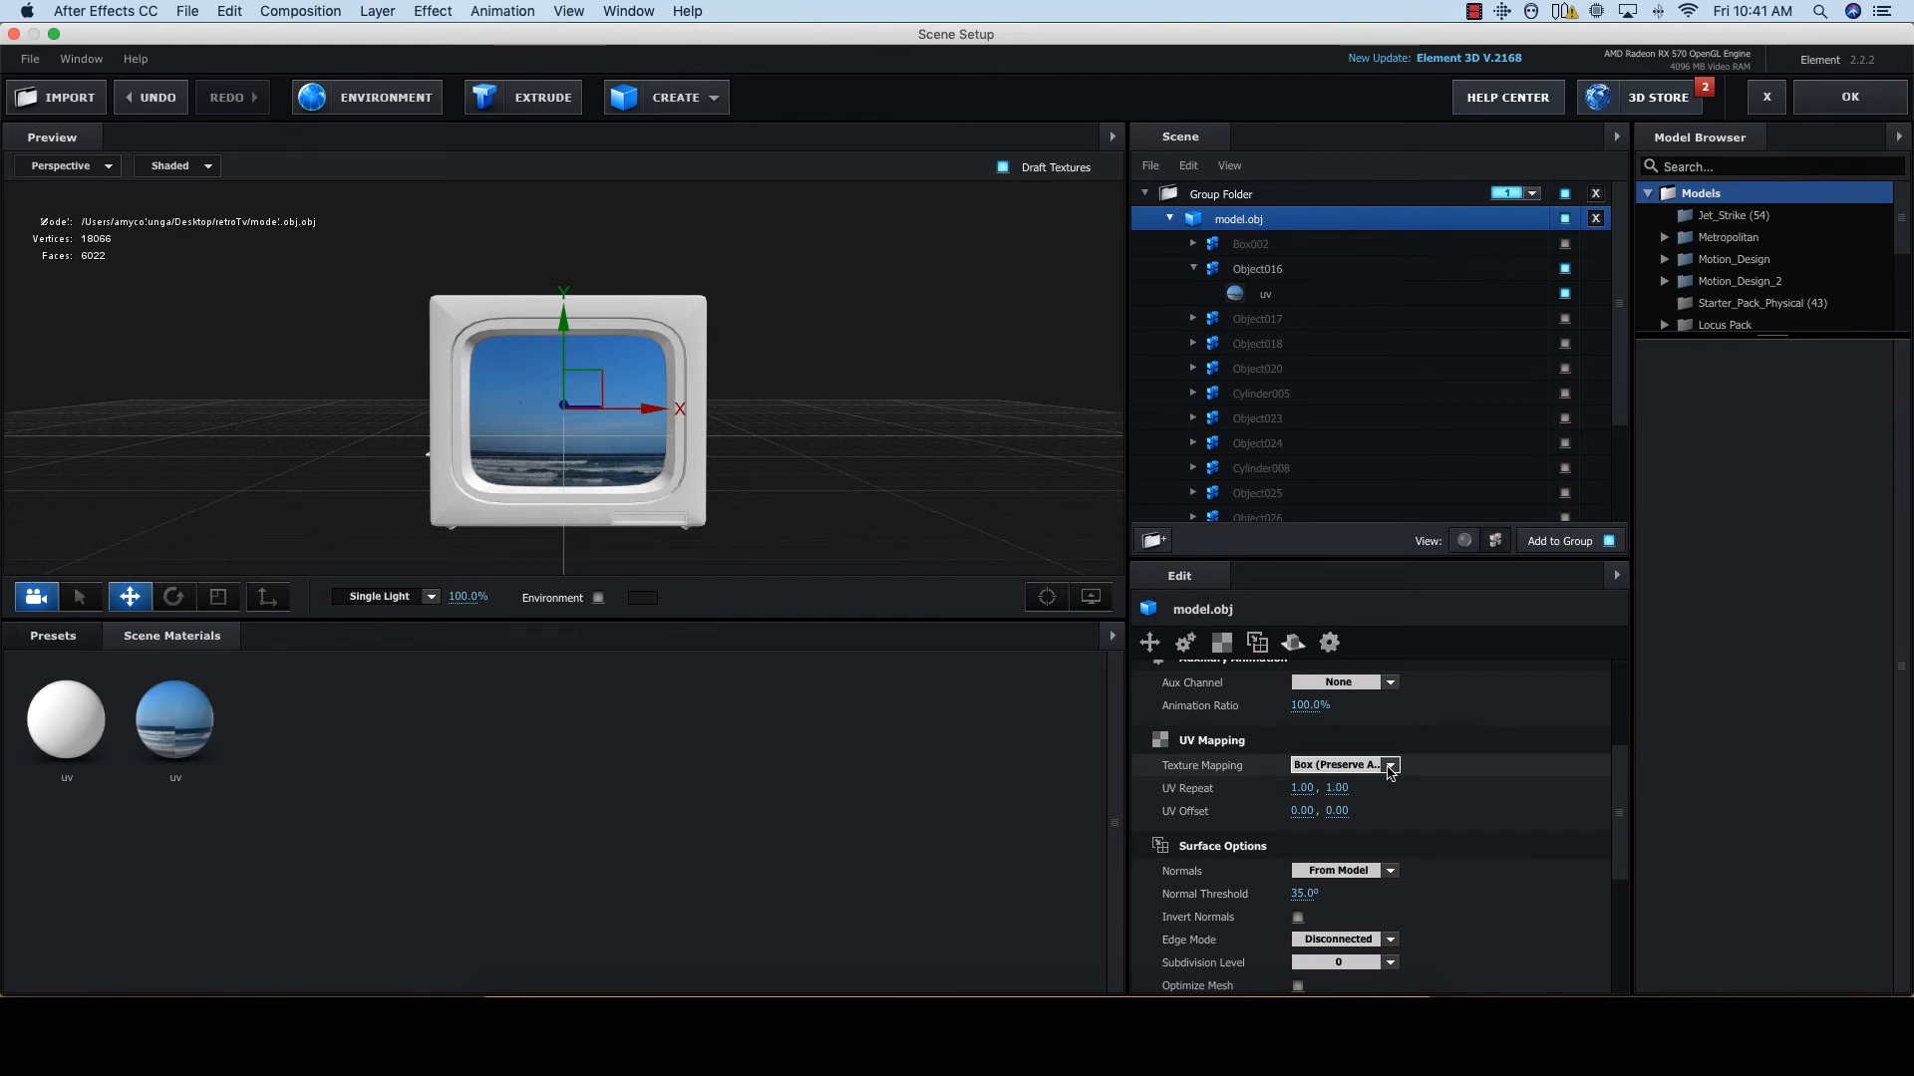
pyautogui.click(1389, 766)
pyautogui.click(1392, 819)
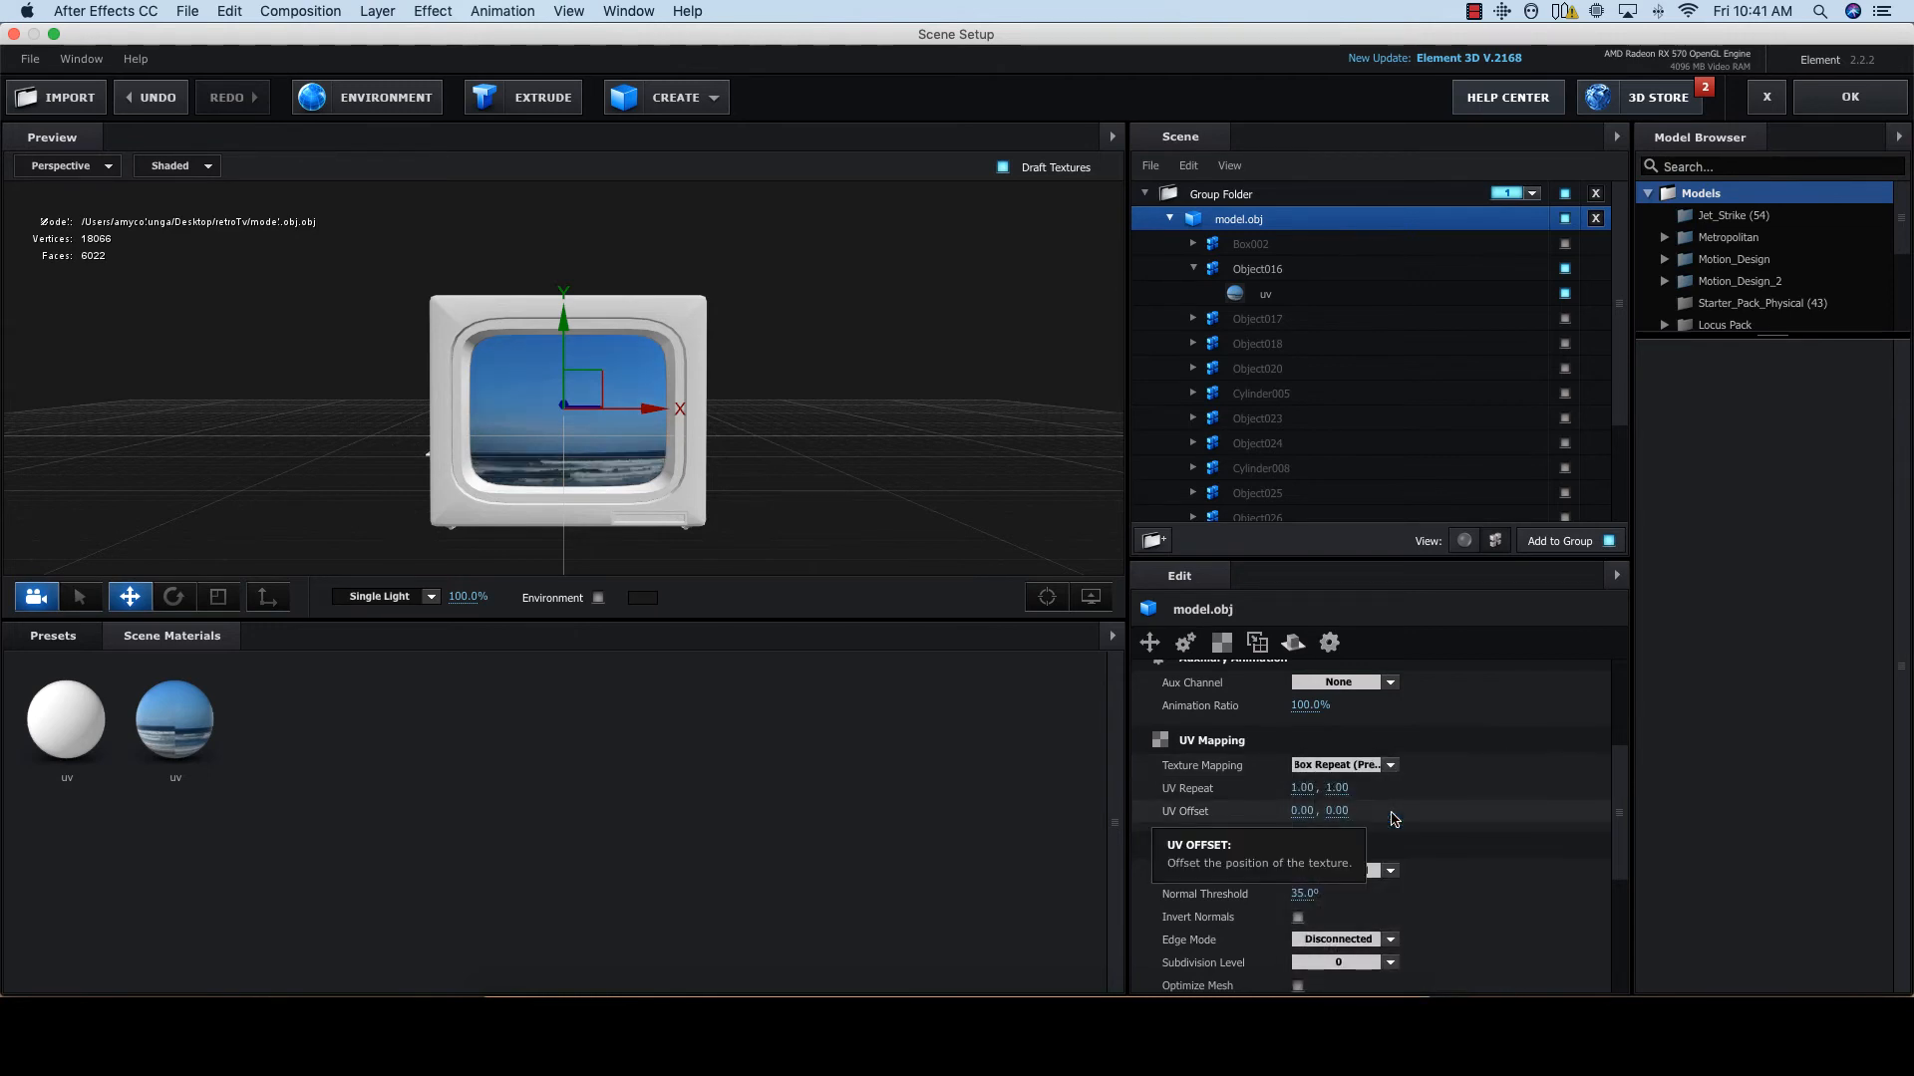
# Step: Set the first model.obj's texture mapping to Box Repeat and its first UV Repeat value to 1.03
pyautogui.click(1389, 765)
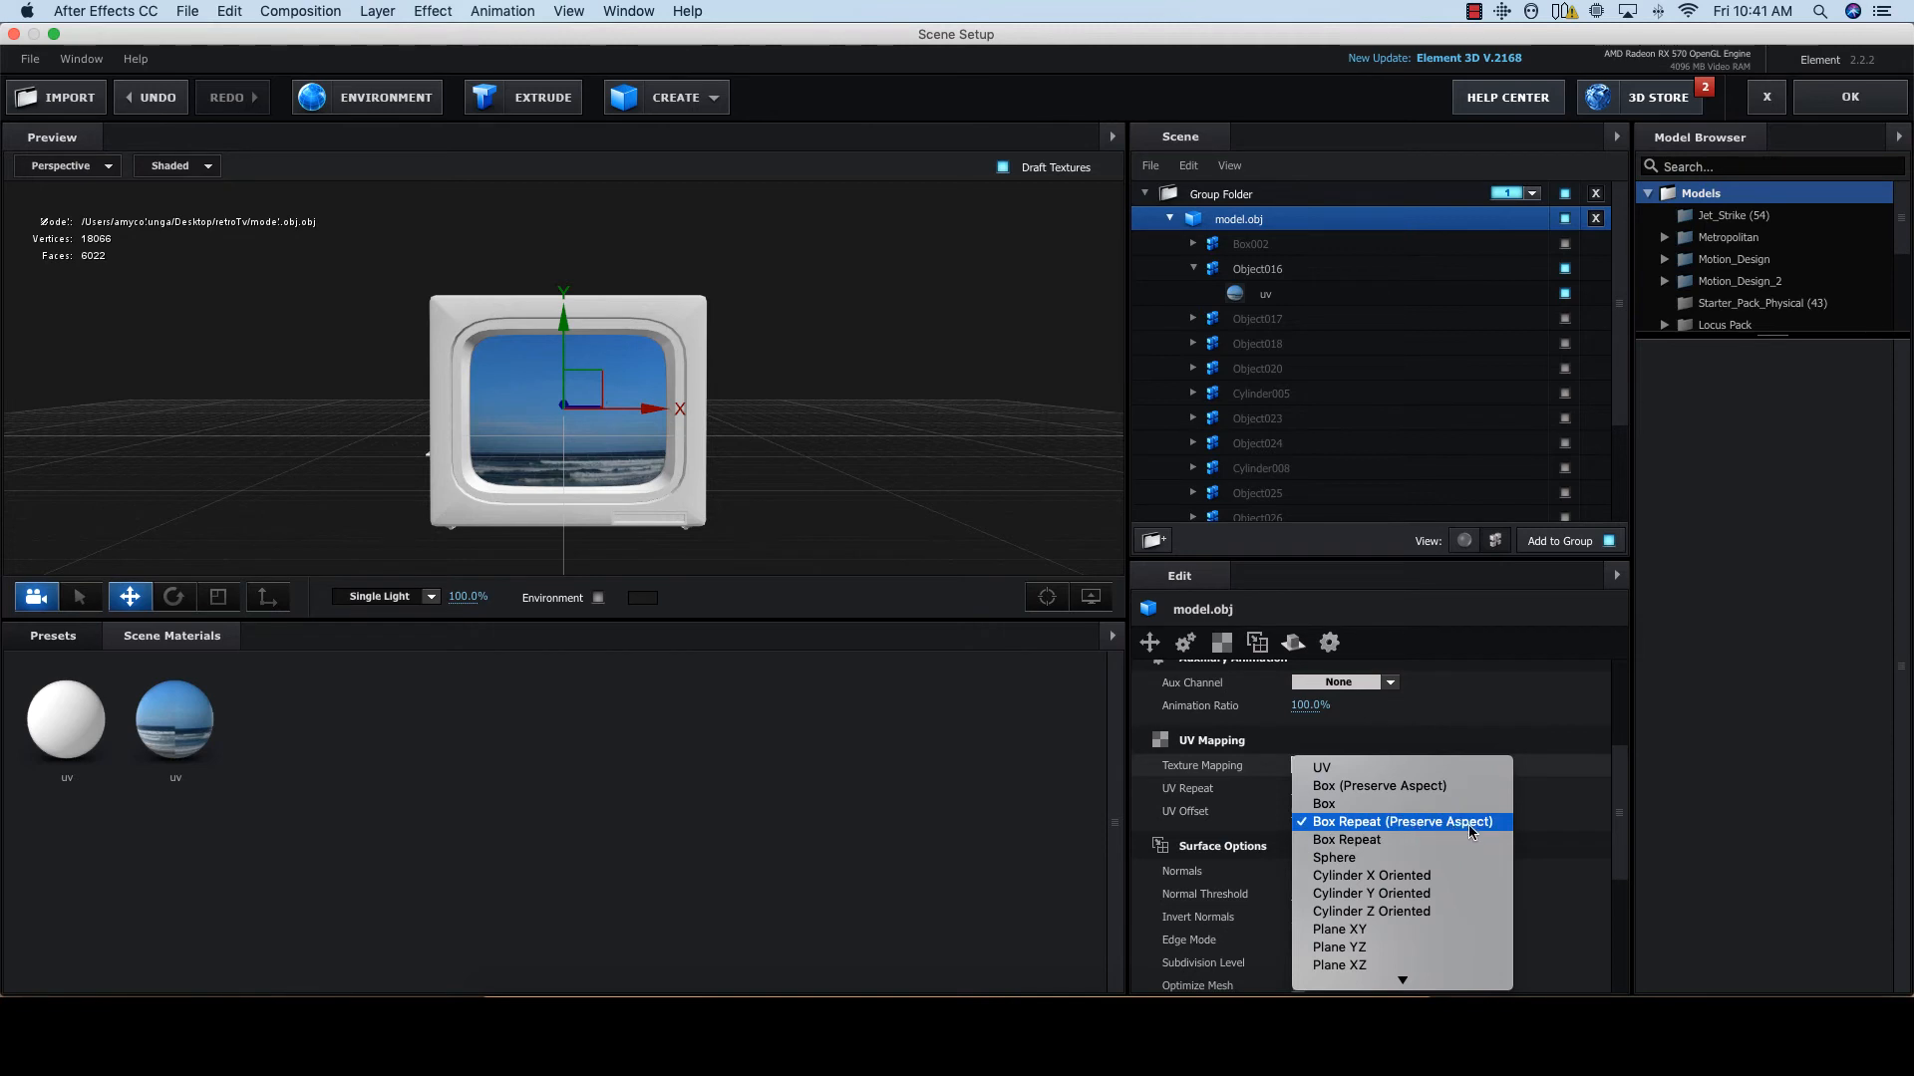
pyautogui.click(1387, 847)
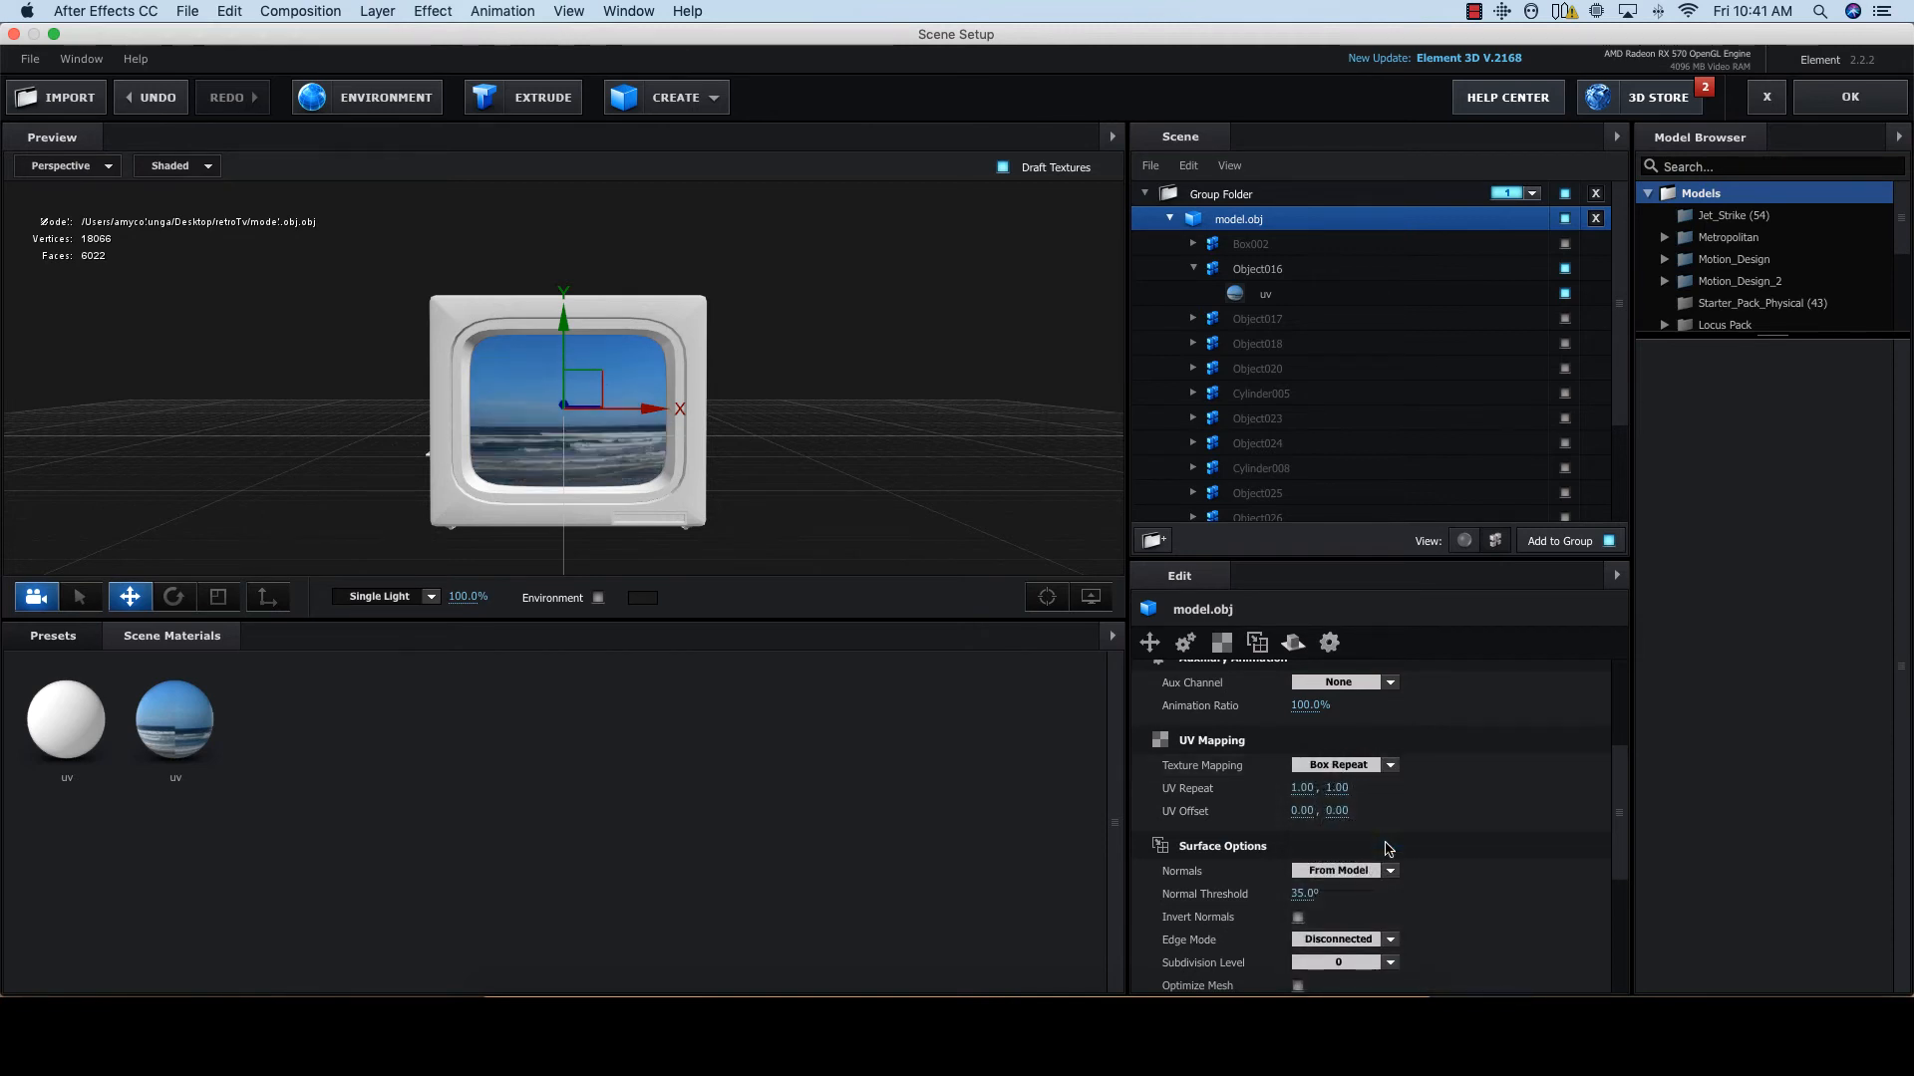
pyautogui.click(1387, 767)
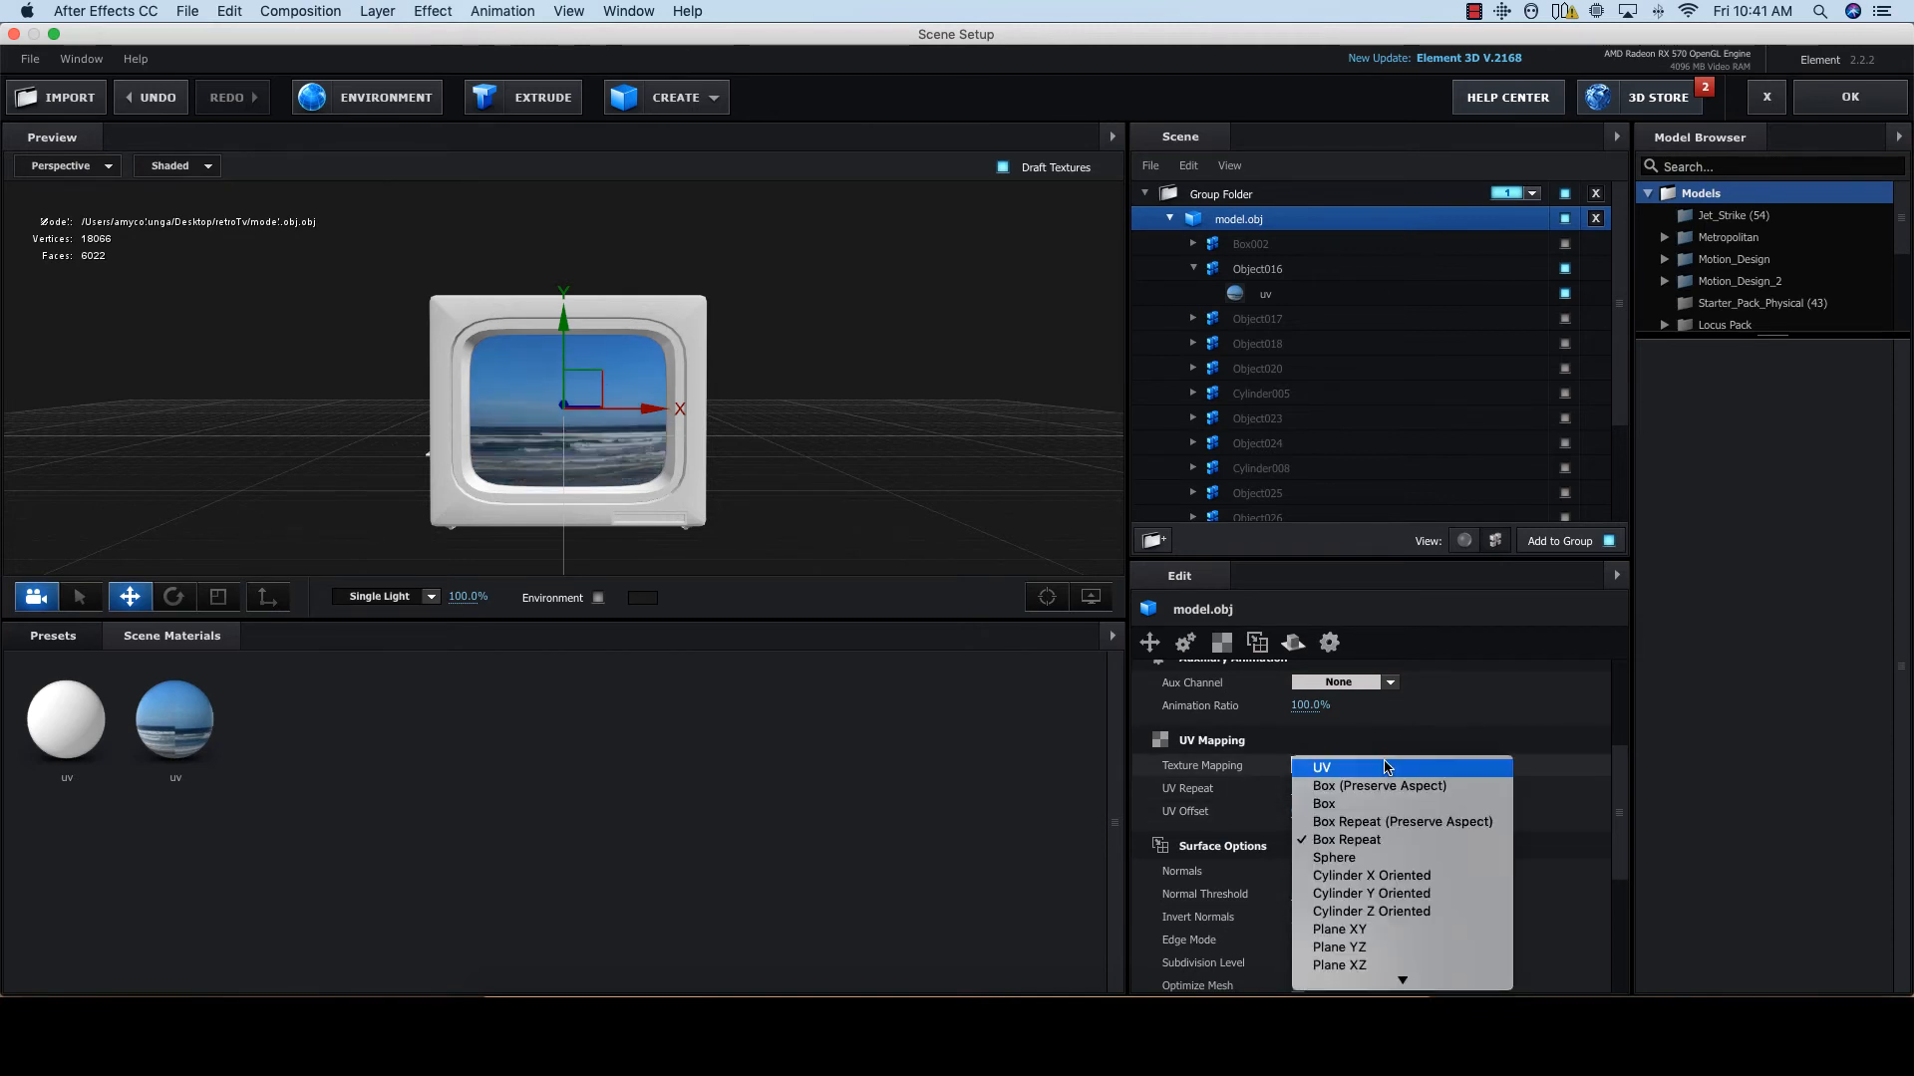
pyautogui.click(1401, 739)
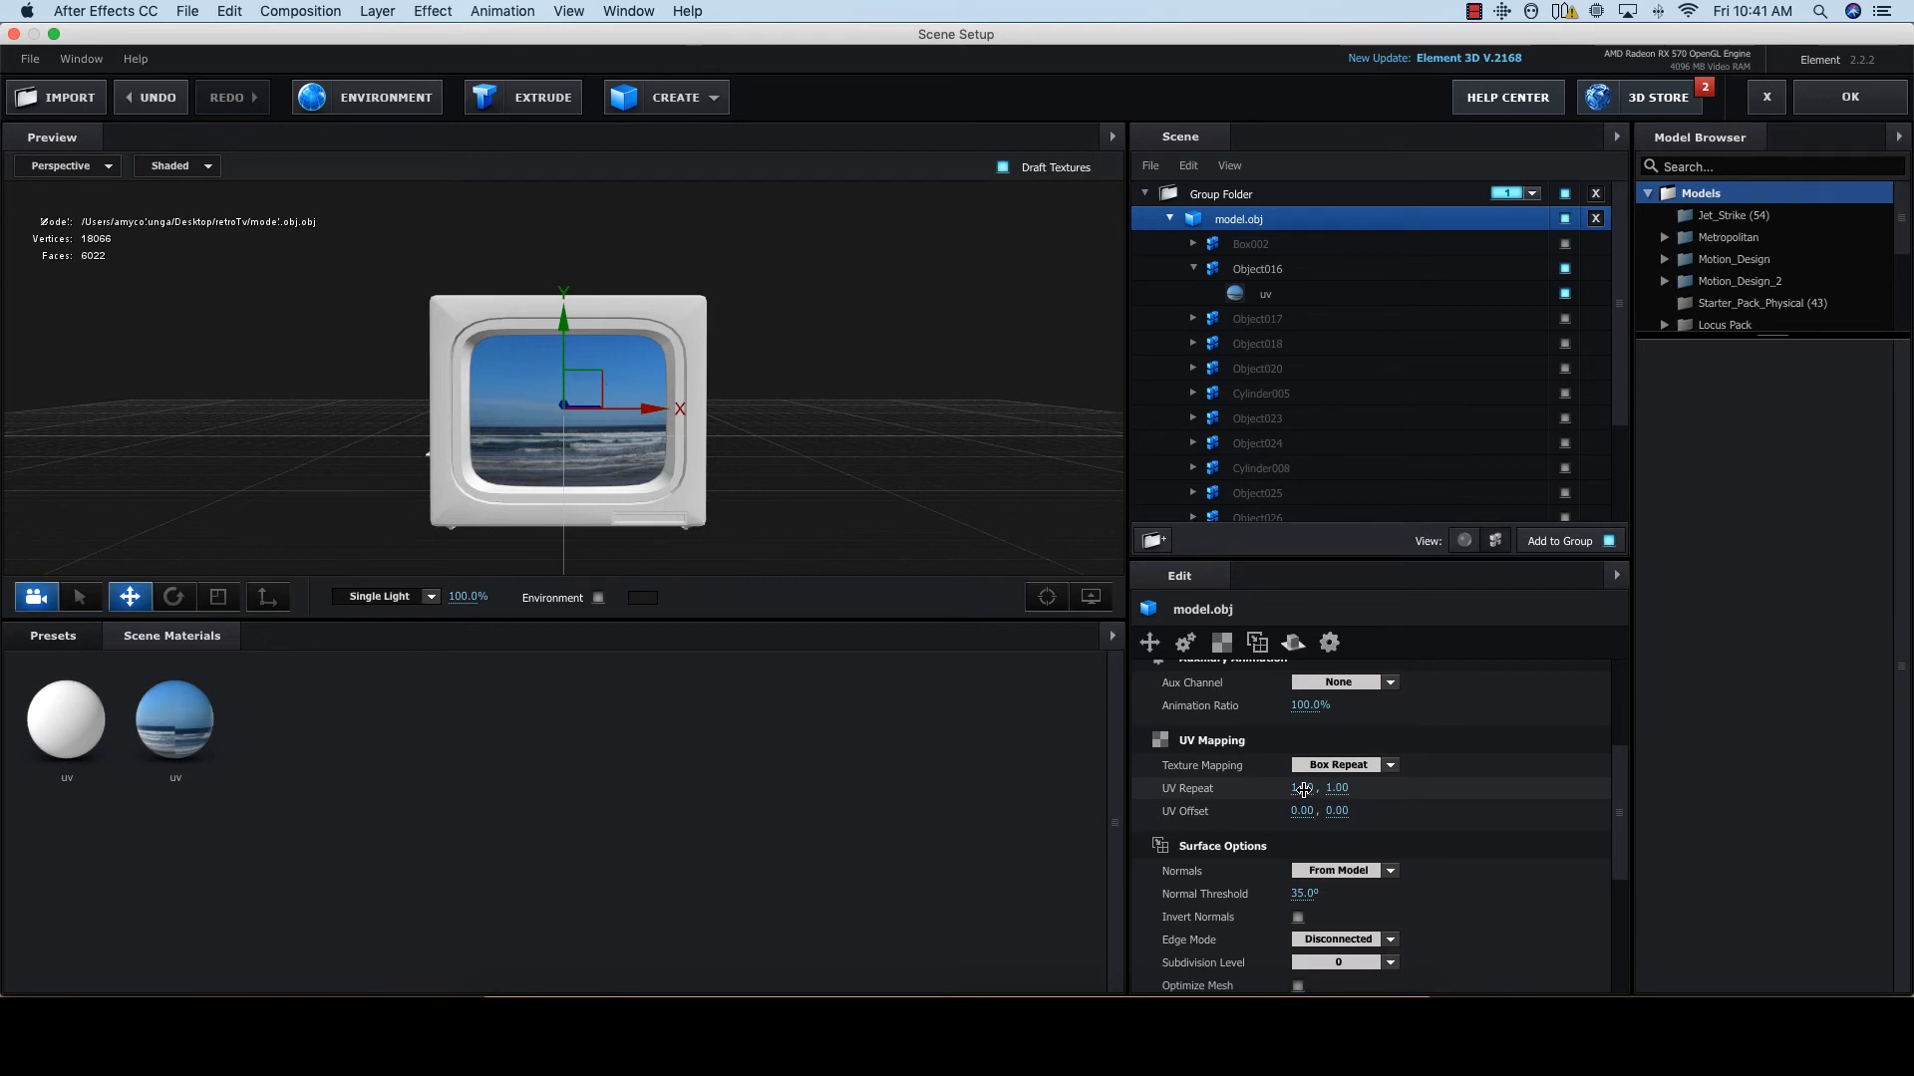
pyautogui.moveTo(1305, 790)
pyautogui.mouseDown()
pyautogui.moveTo(1327, 794)
pyautogui.moveTo(1302, 810)
pyautogui.moveTo(1336, 813)
pyautogui.moveTo(1295, 805)
pyautogui.mouseUp()
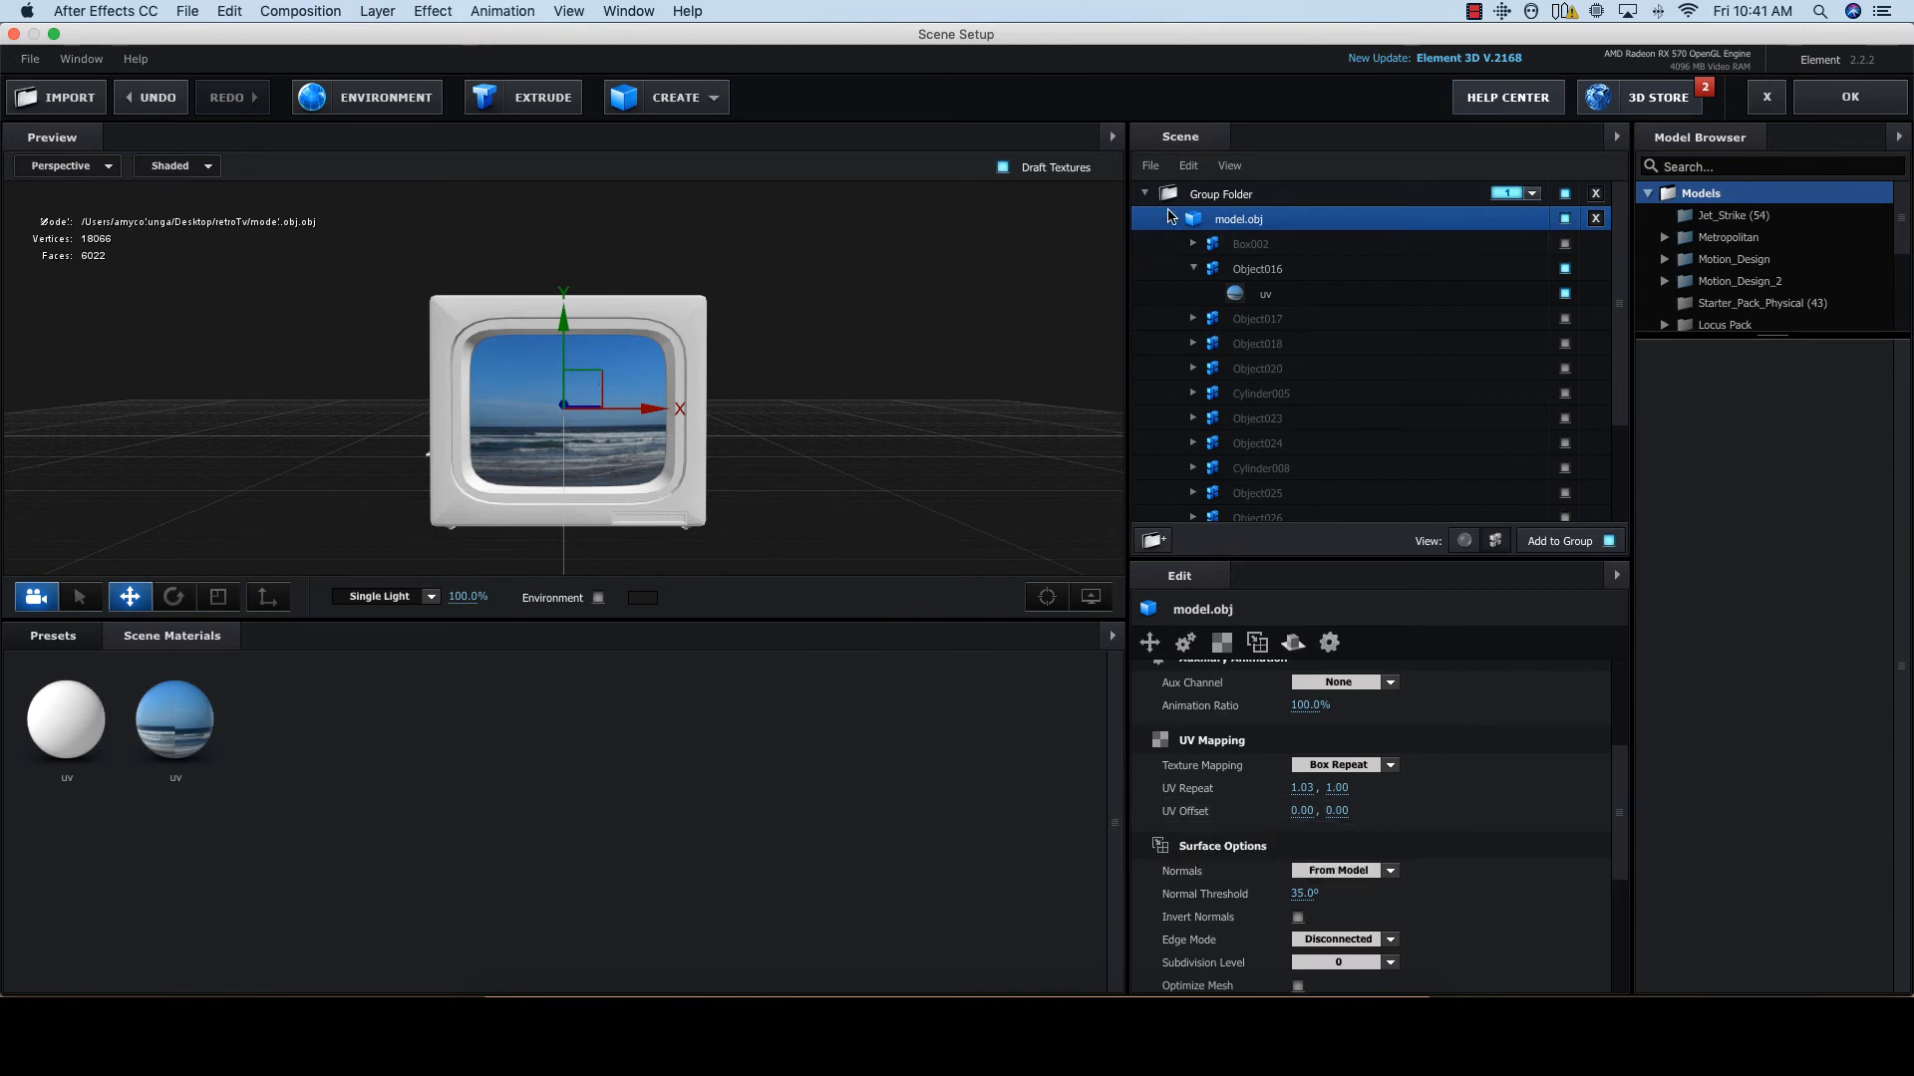
# Step: Collapse the first model.obj and select the uv material of Box002 in the second model.obj
pyautogui.click(1170, 218)
pyautogui.click(1171, 243)
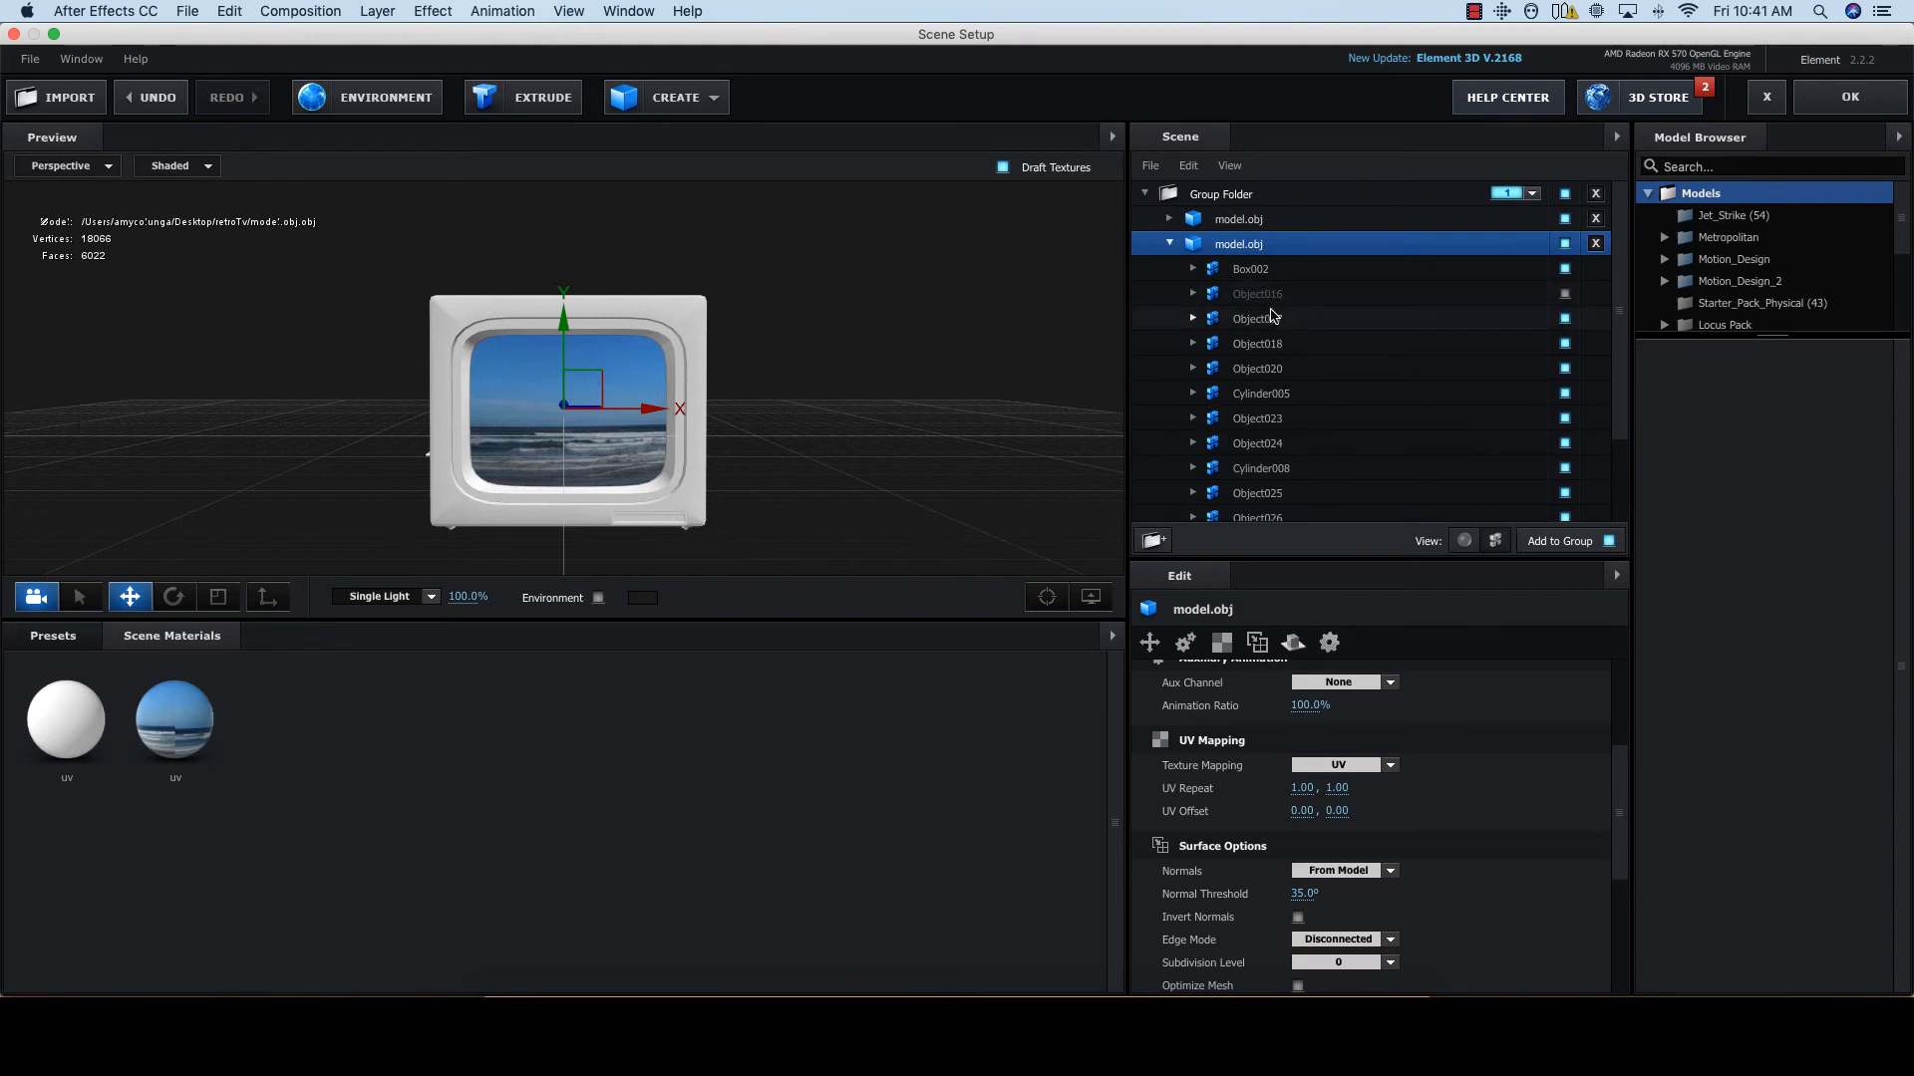
pyautogui.click(1281, 269)
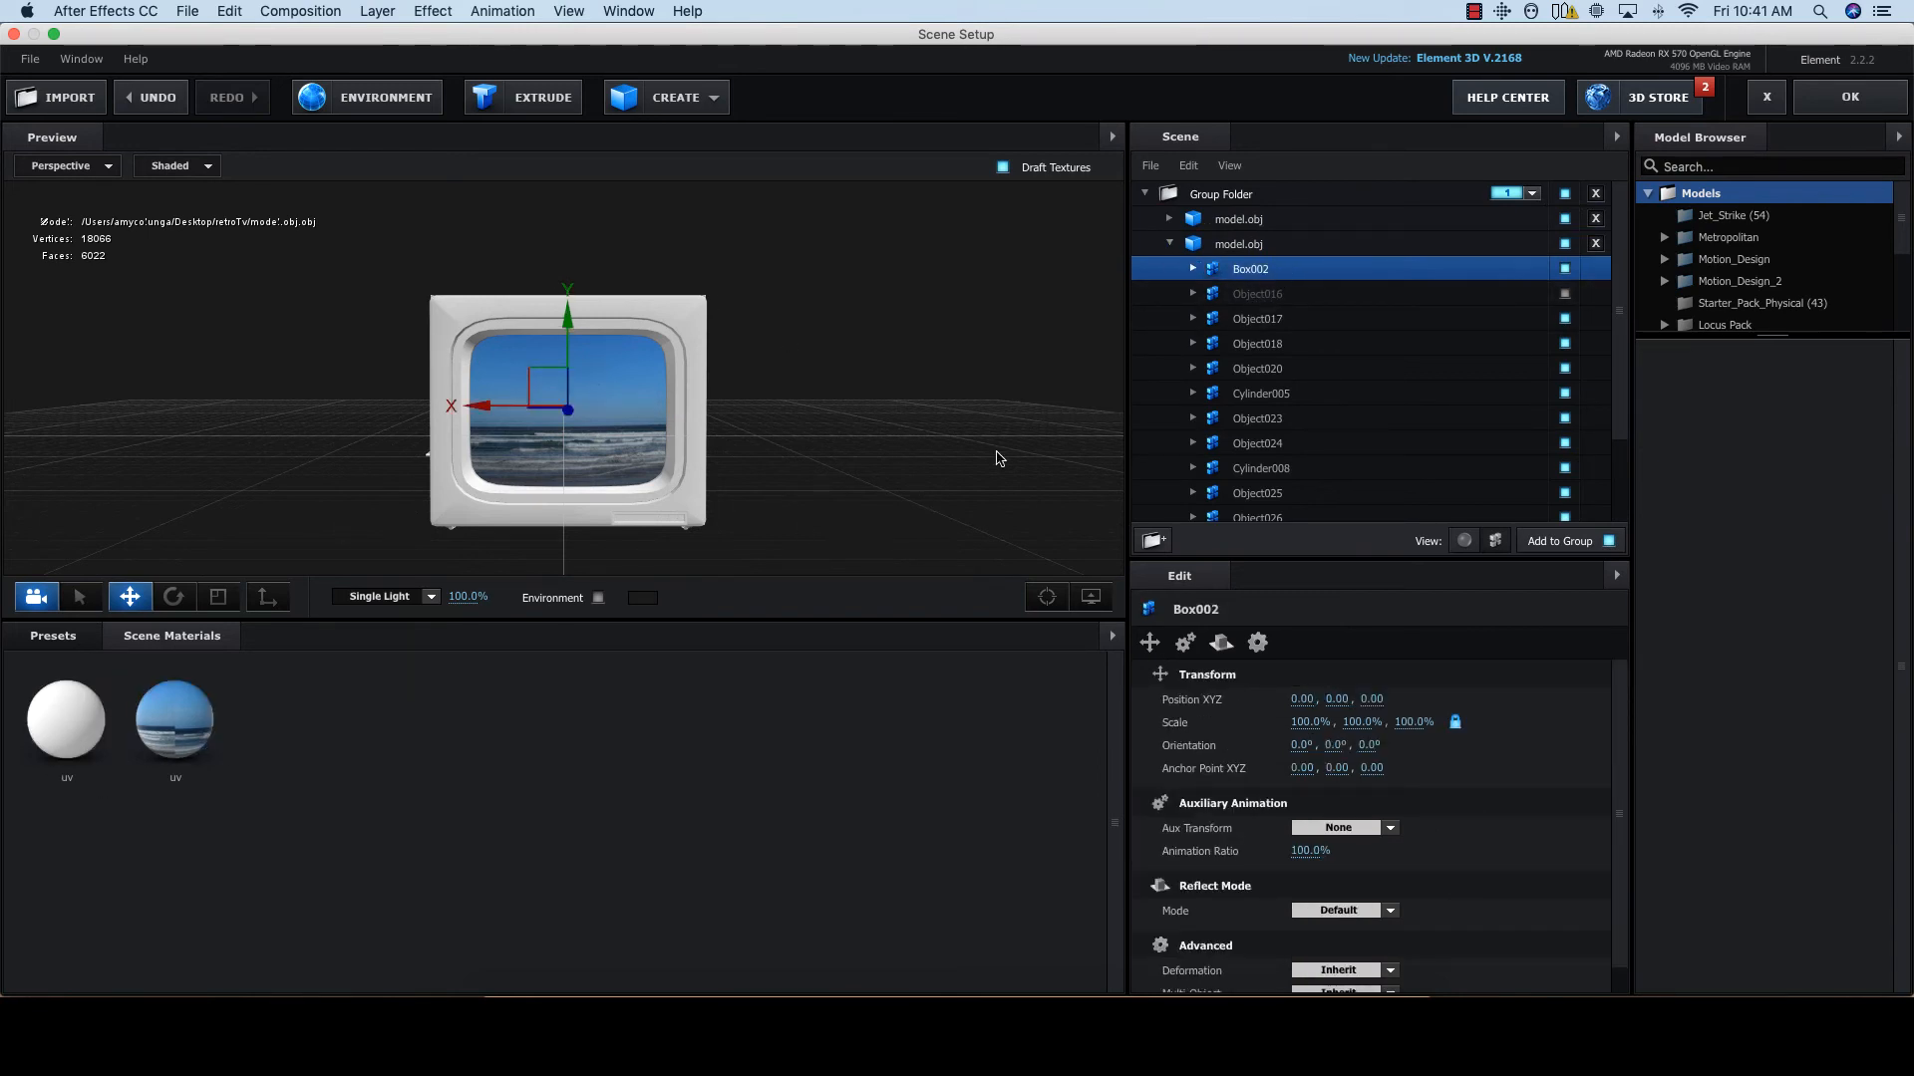
pyautogui.click(1193, 269)
pyautogui.click(1275, 295)
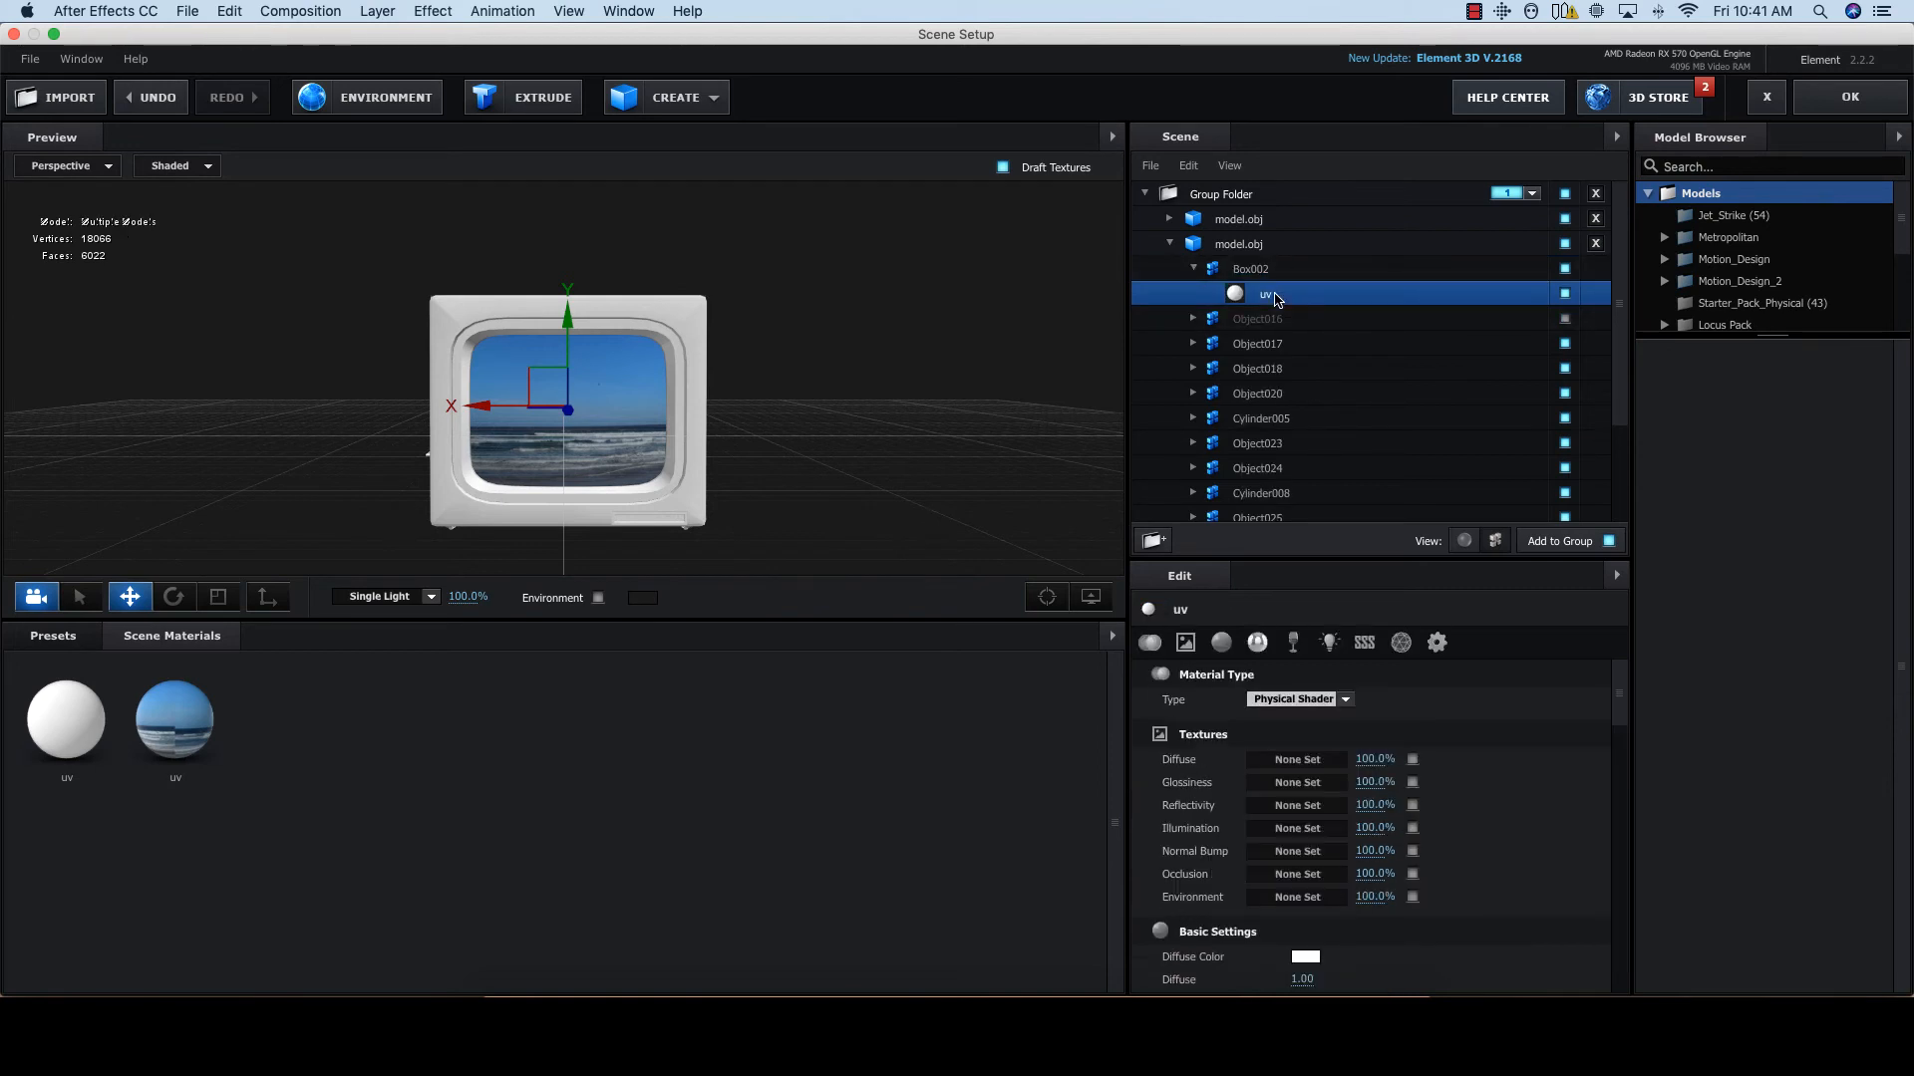
# Step: Load uv_albedo.jpg from the textures folder under retroTv's source and model folders as the uv material's Diffuse texture
pyautogui.click(1313, 760)
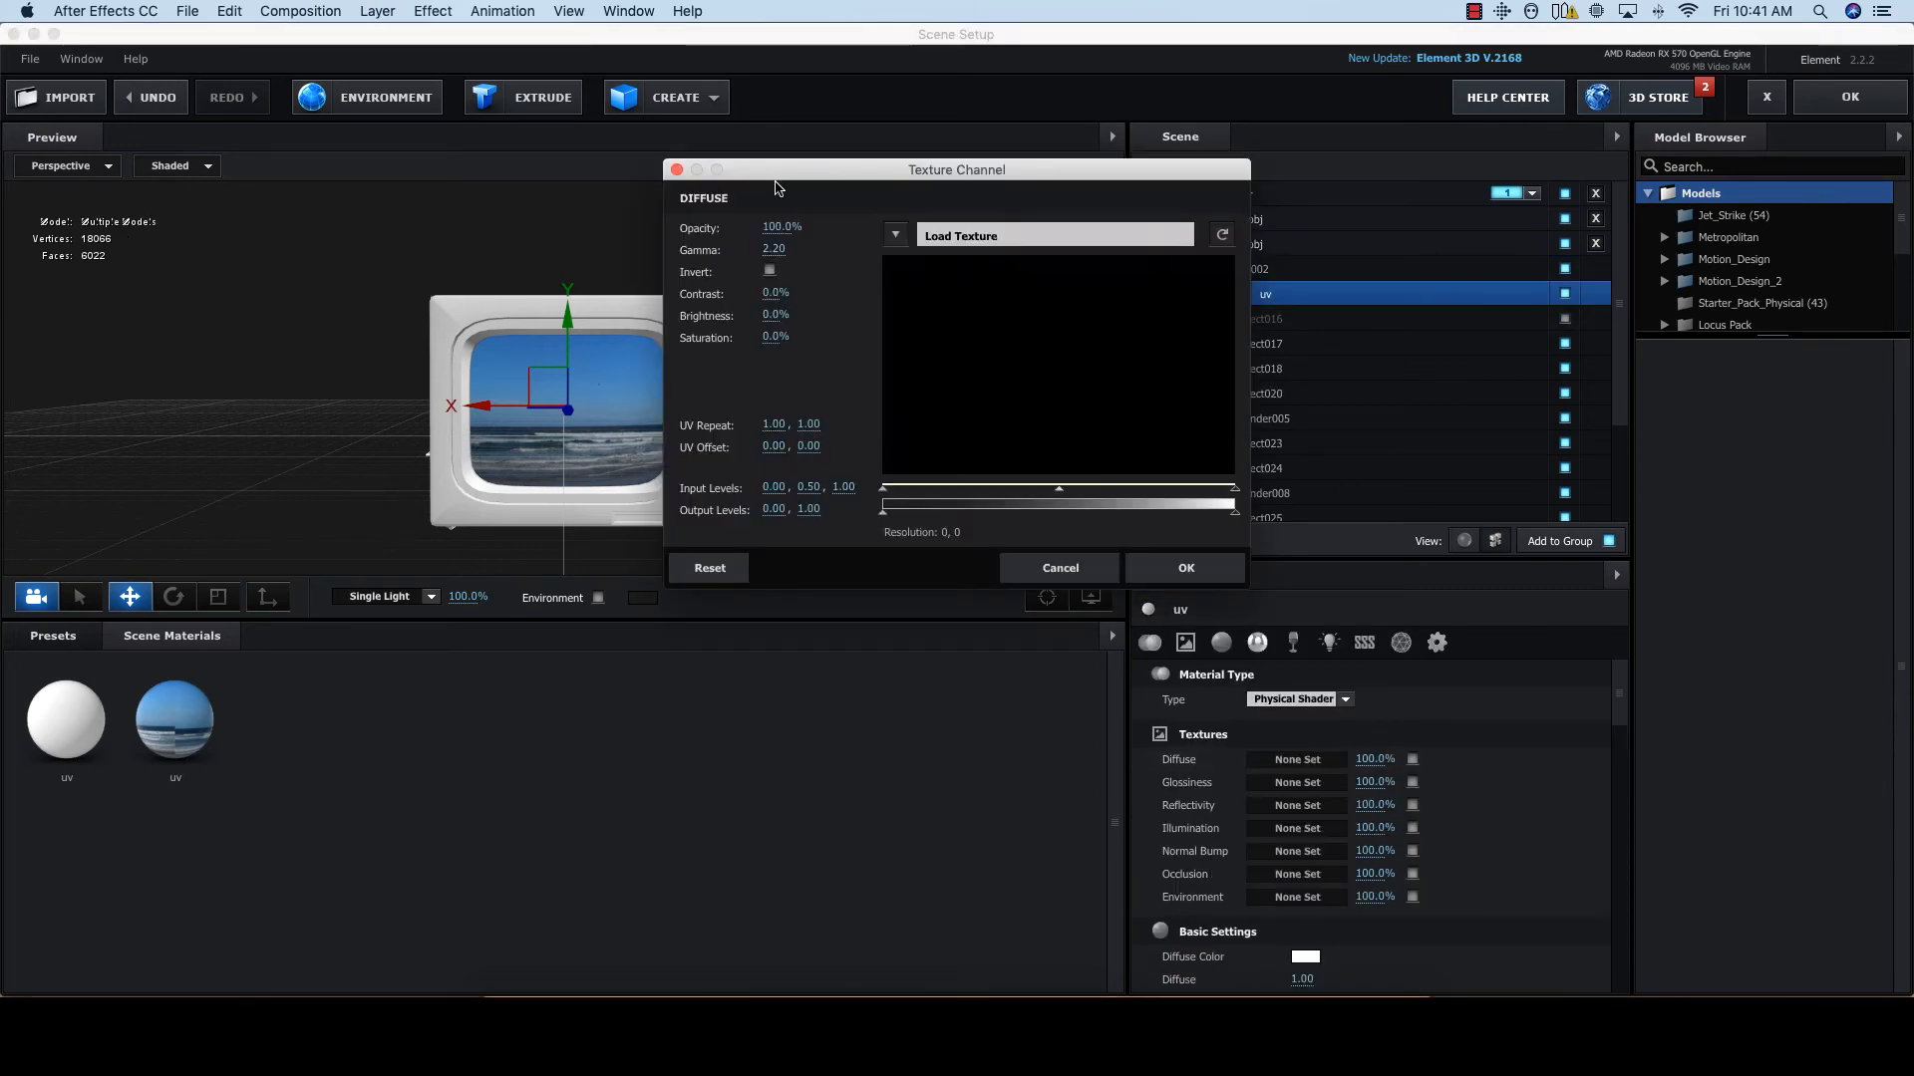
pyautogui.click(901, 231)
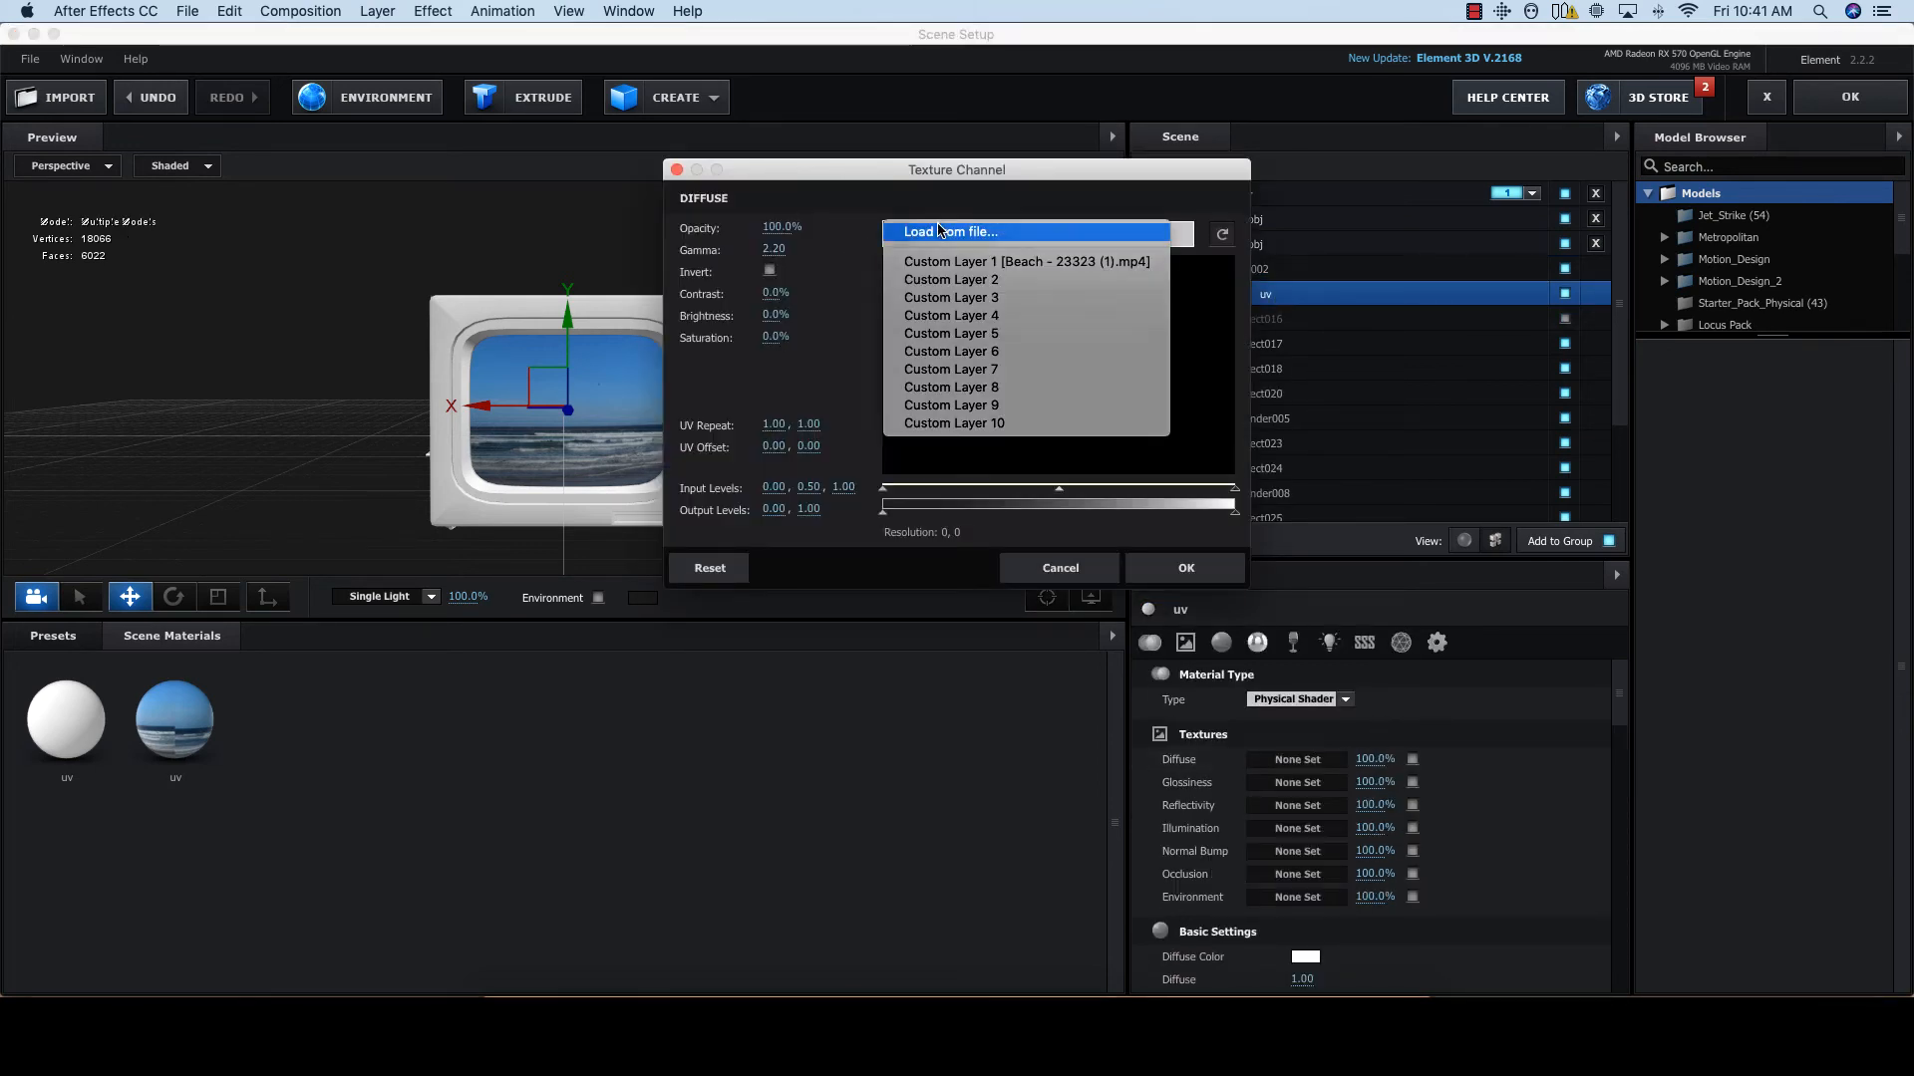
pyautogui.click(857, 251)
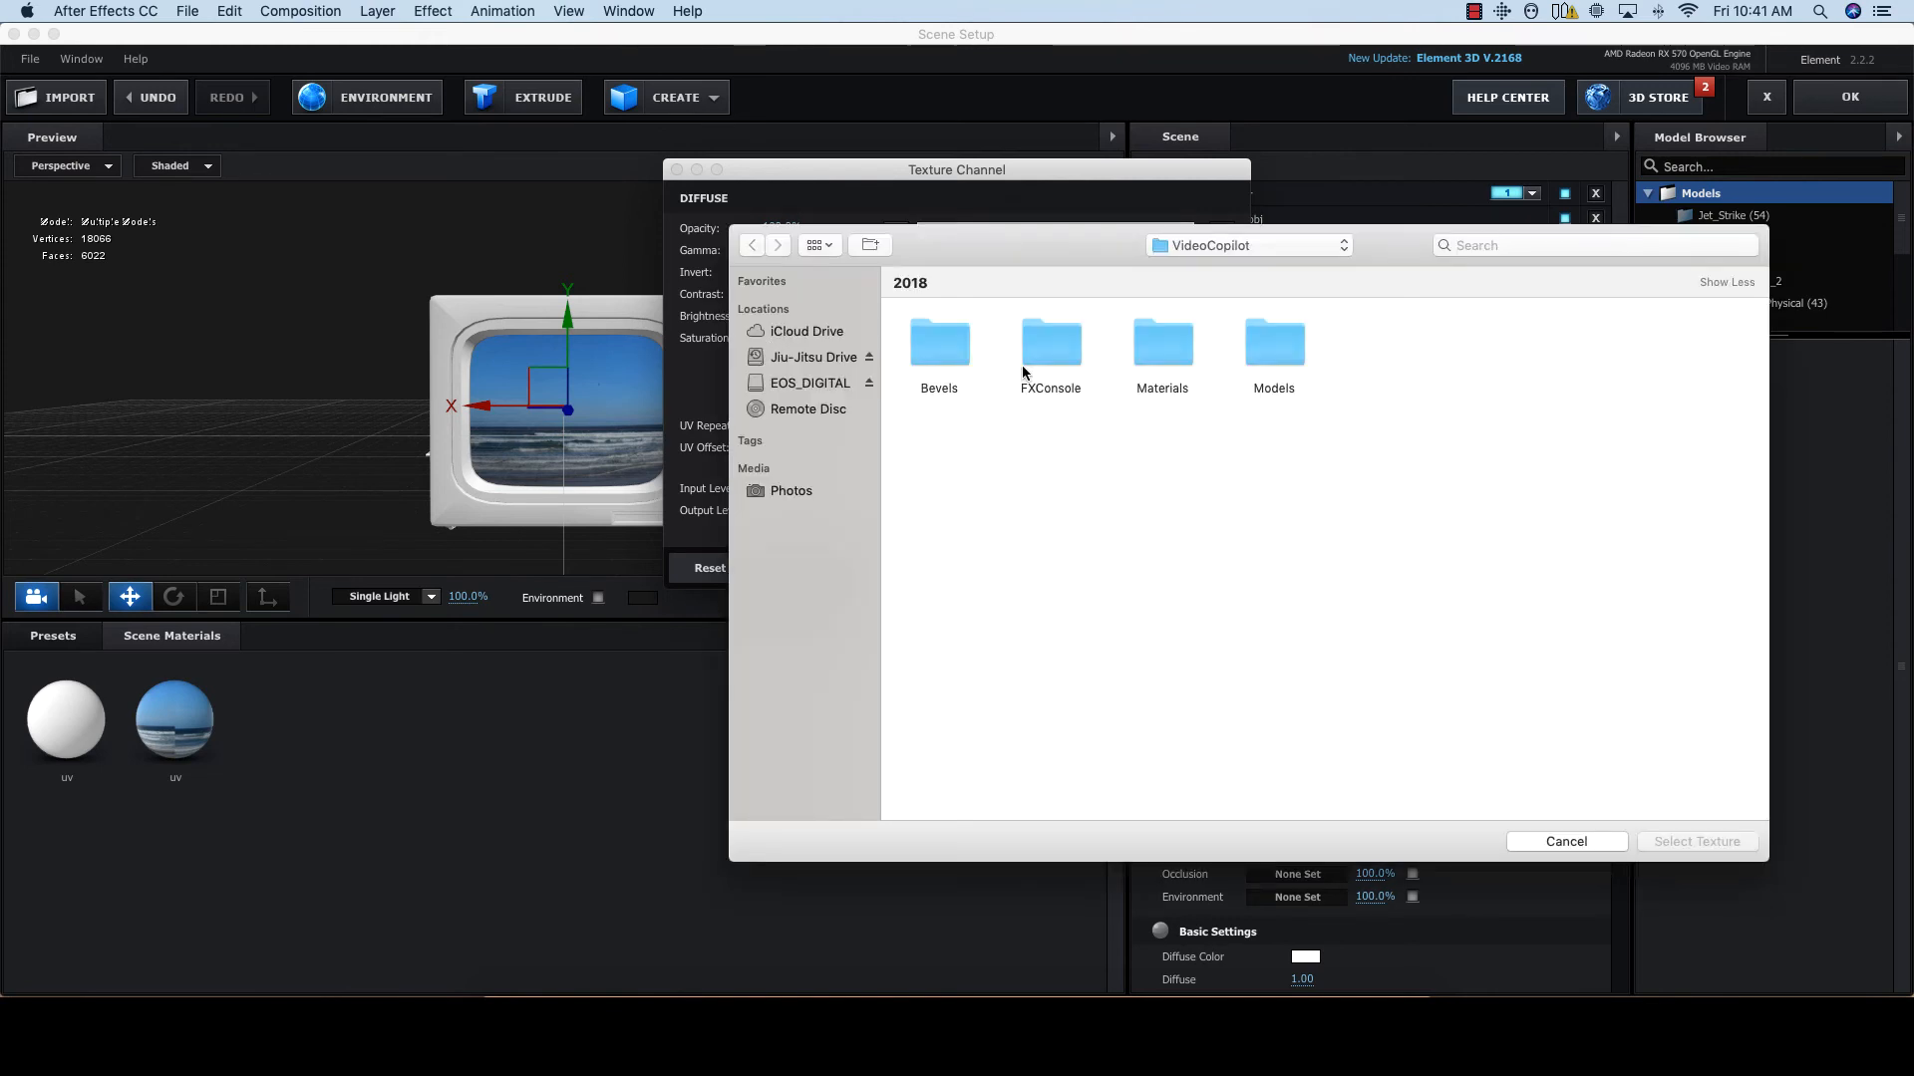
pyautogui.click(1156, 255)
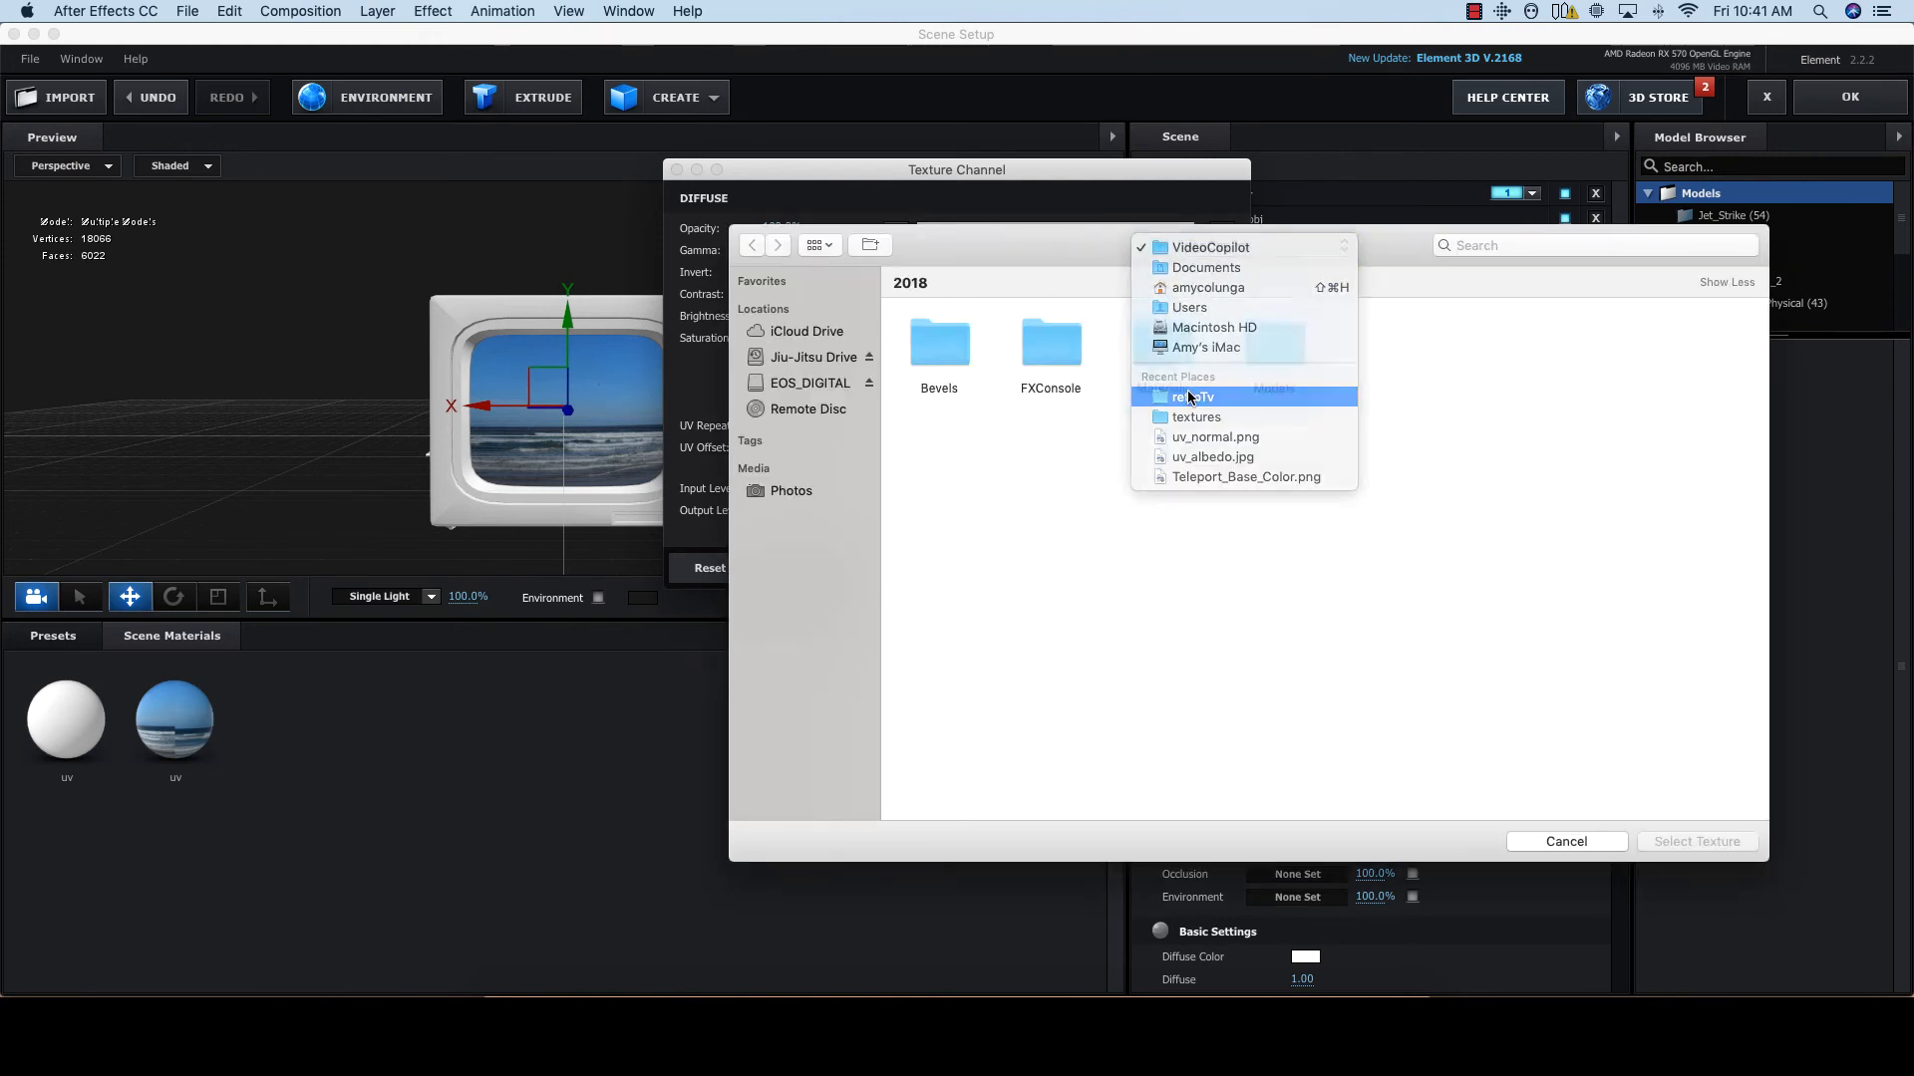
pyautogui.click(1180, 394)
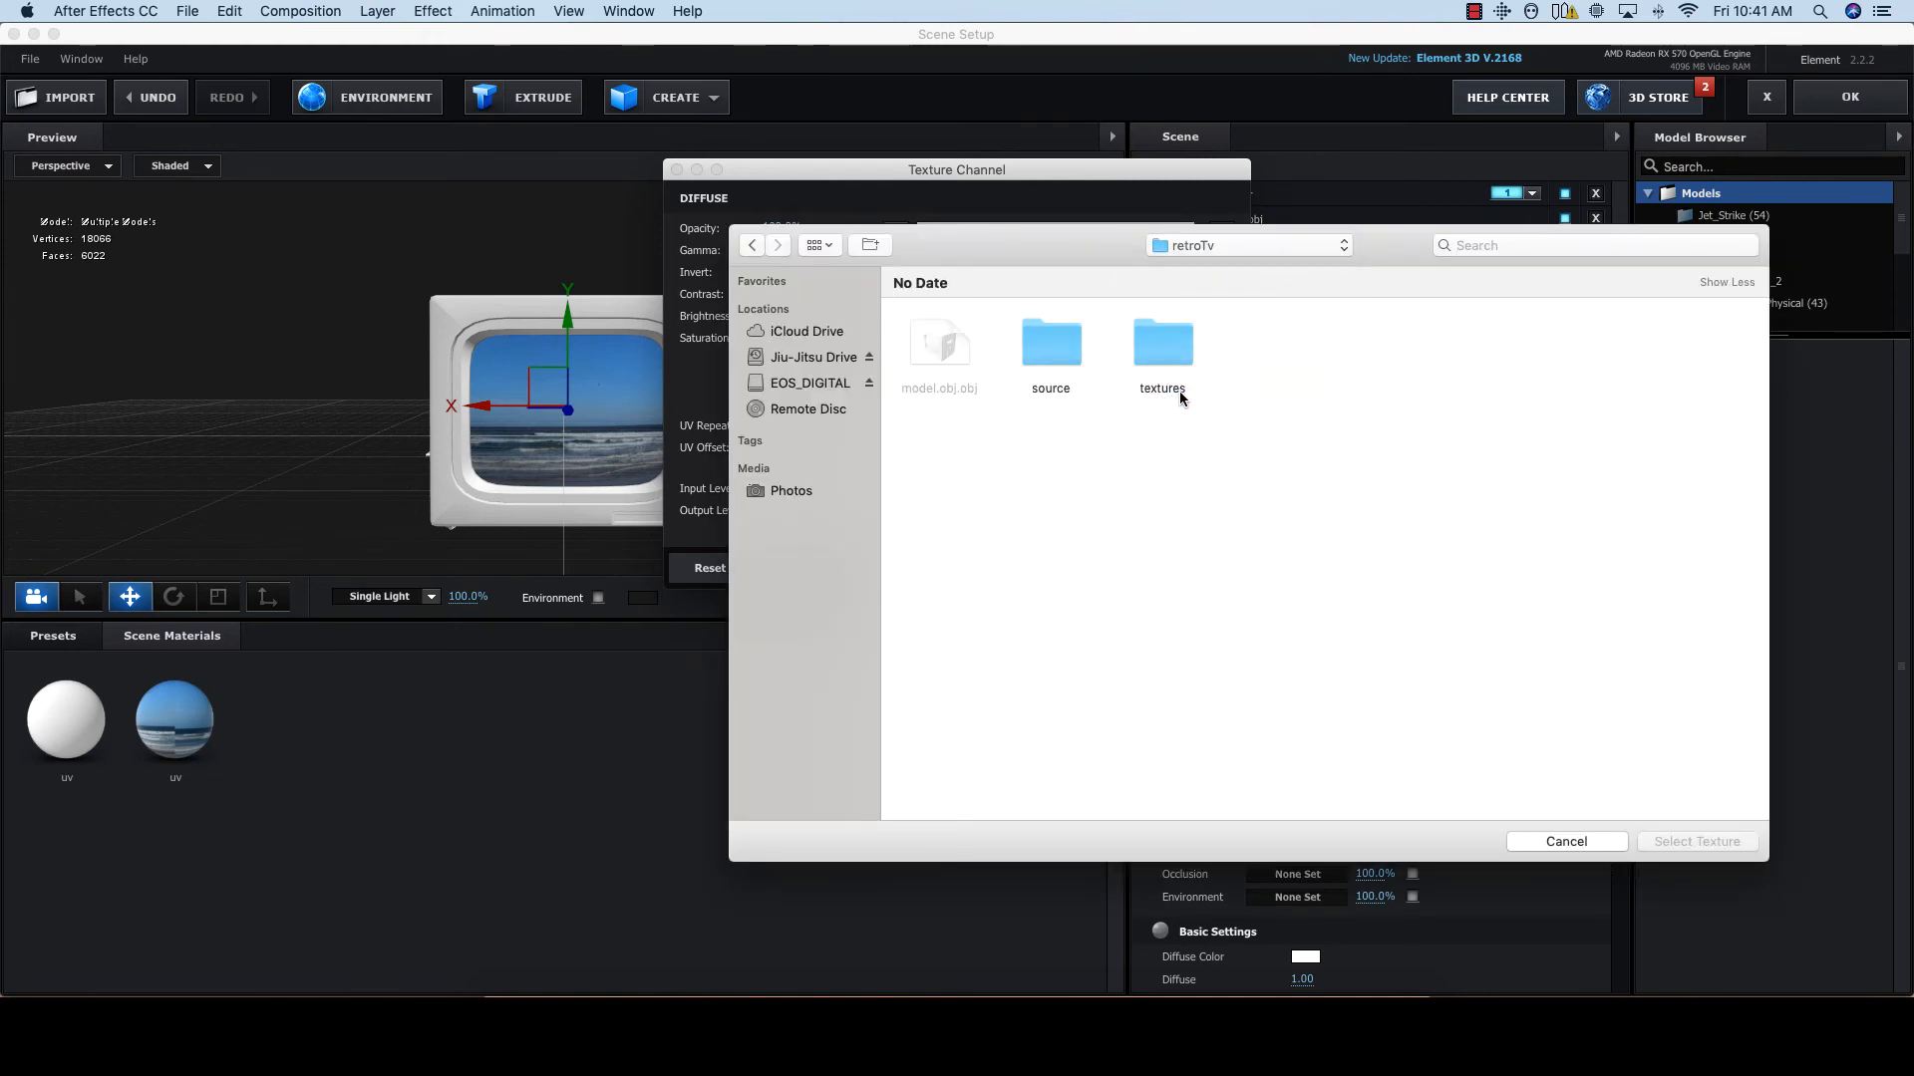
pyautogui.doubleClick(1043, 335)
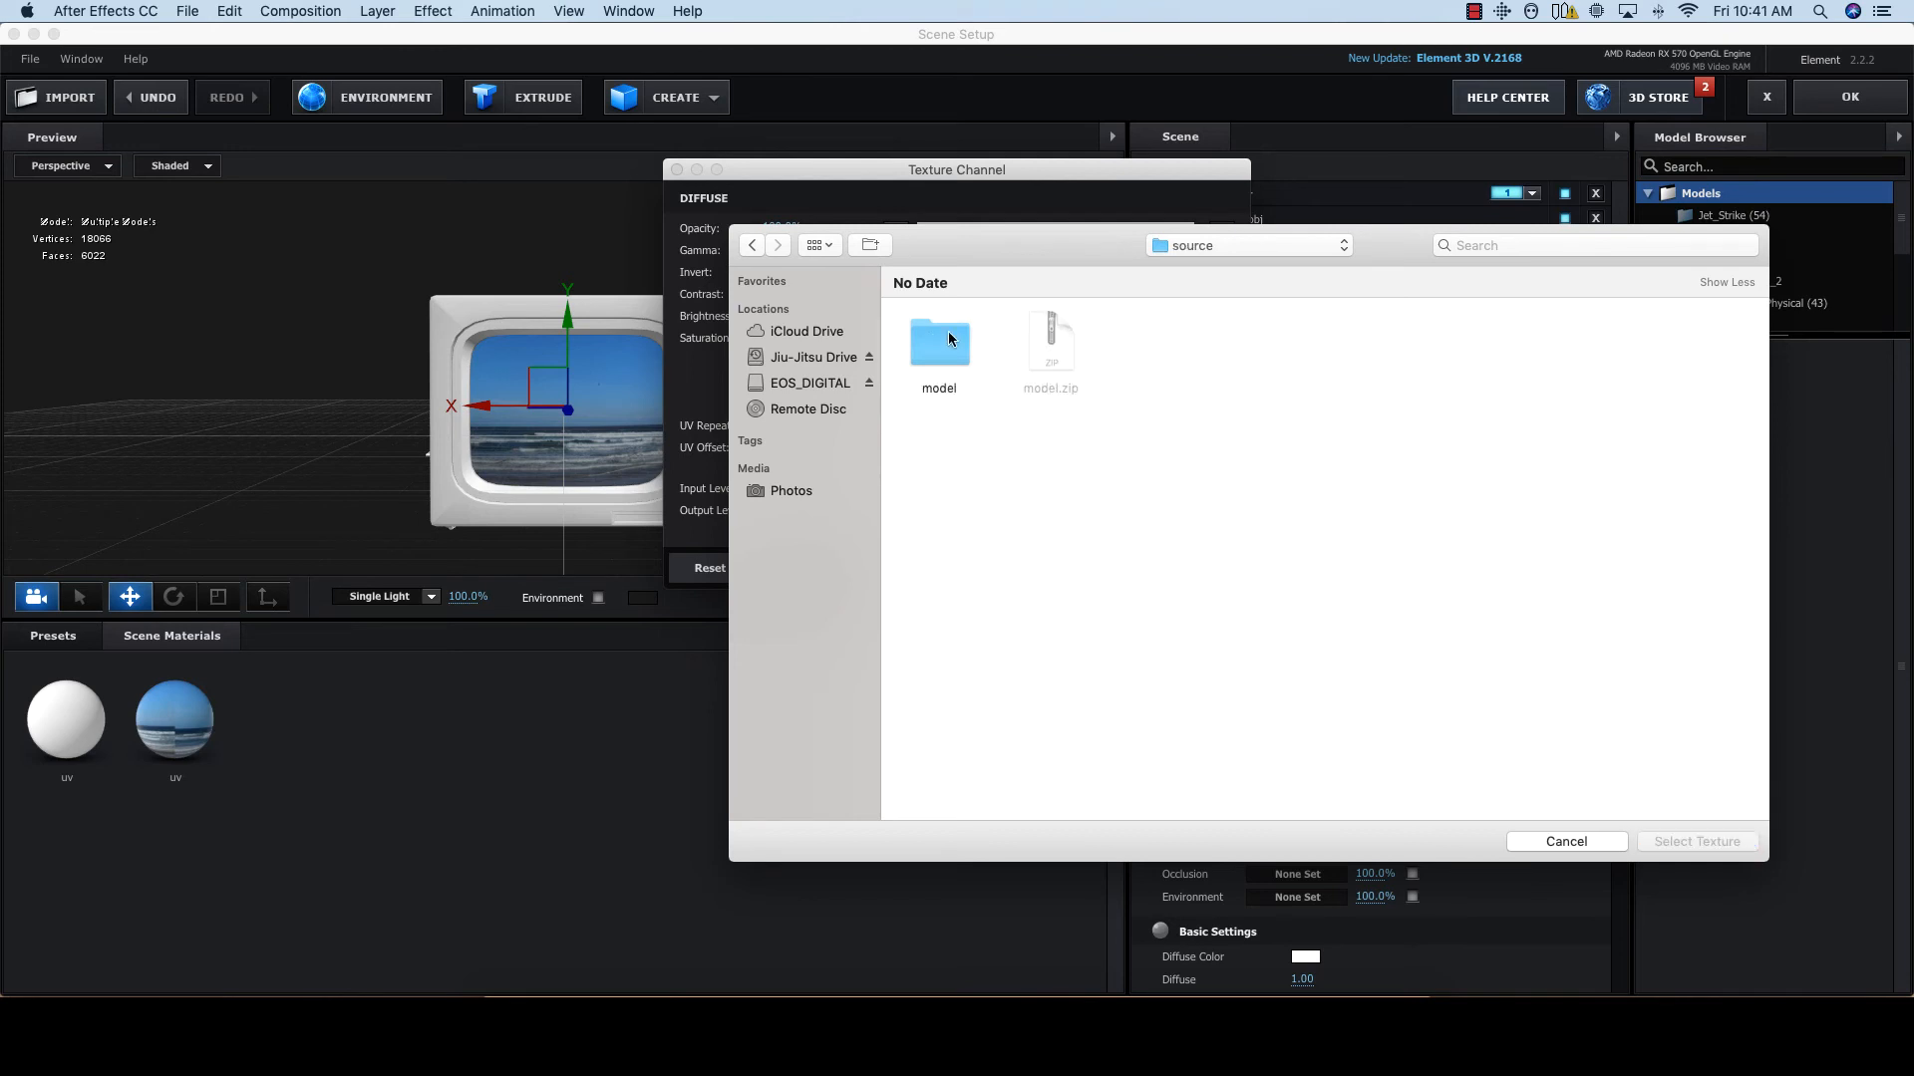
pyautogui.doubleClick(948, 341)
pyautogui.doubleClick(1051, 342)
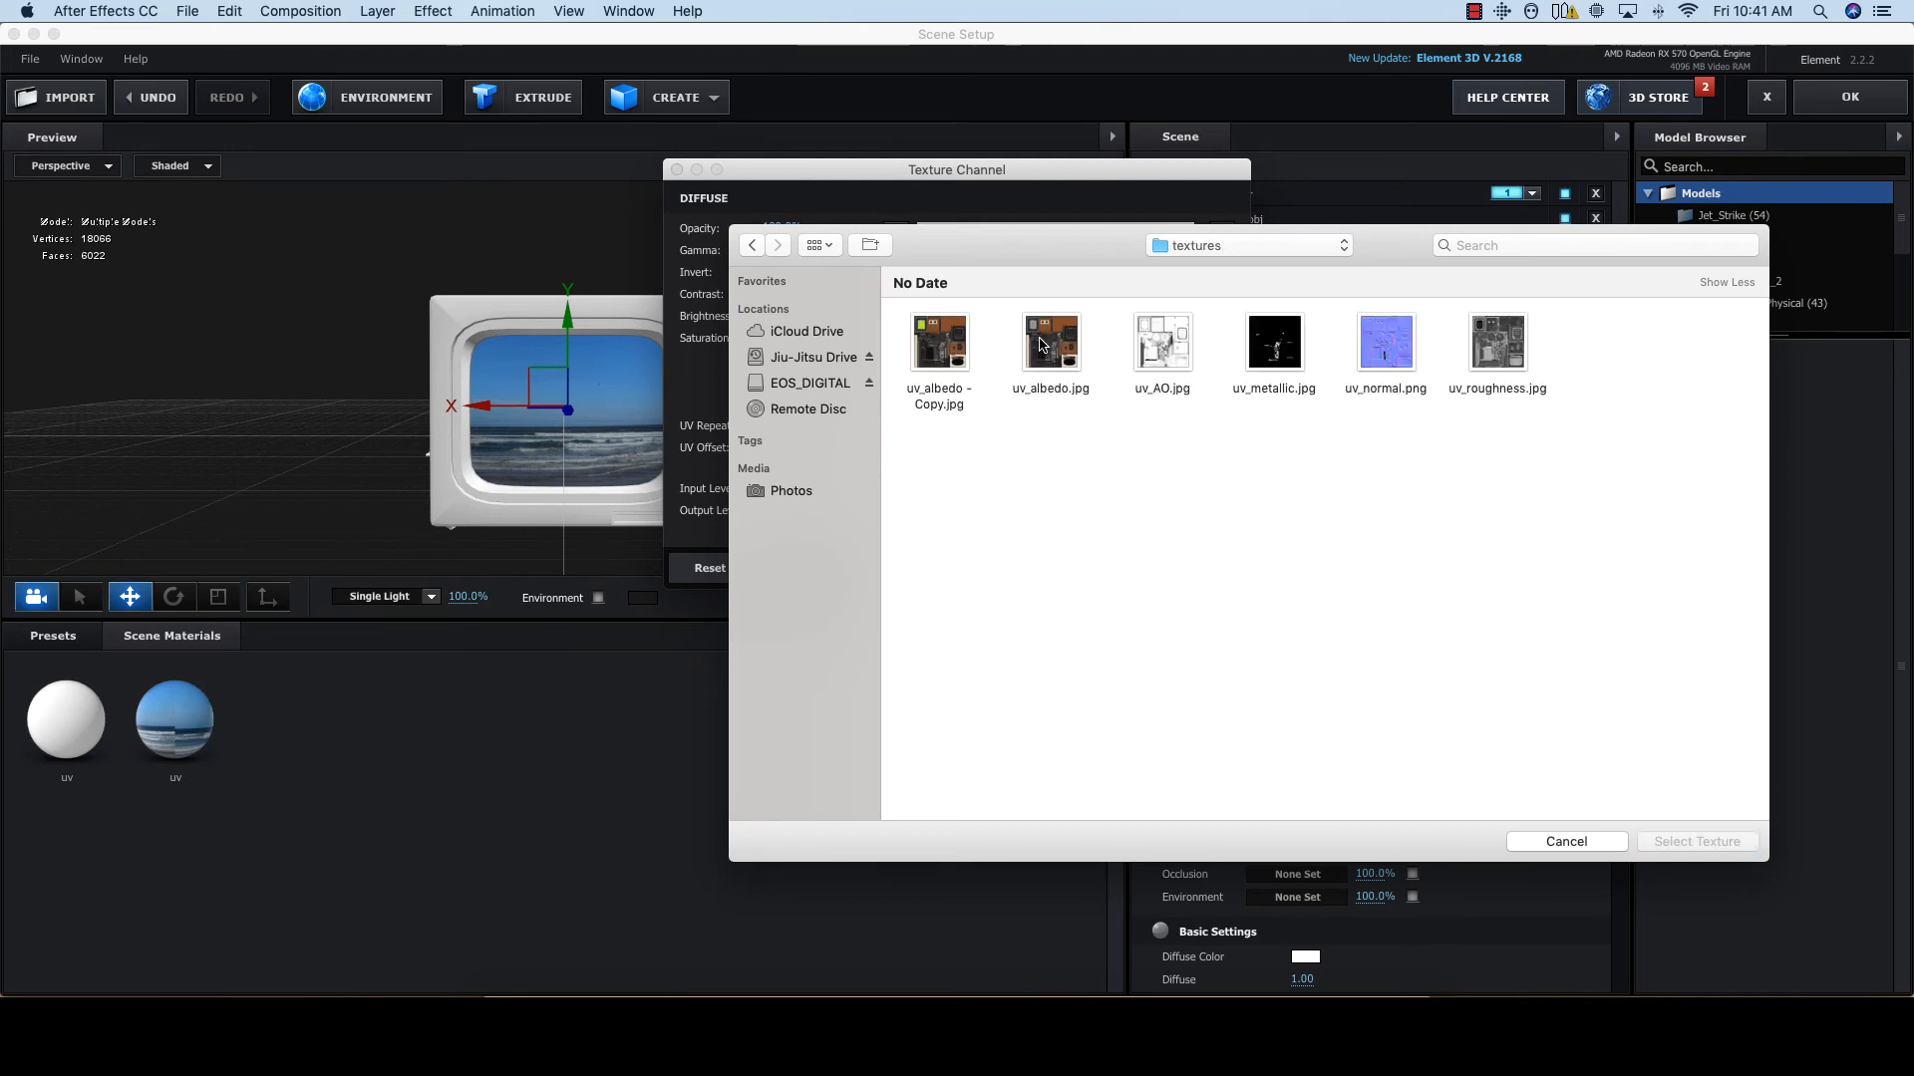
pyautogui.click(1050, 351)
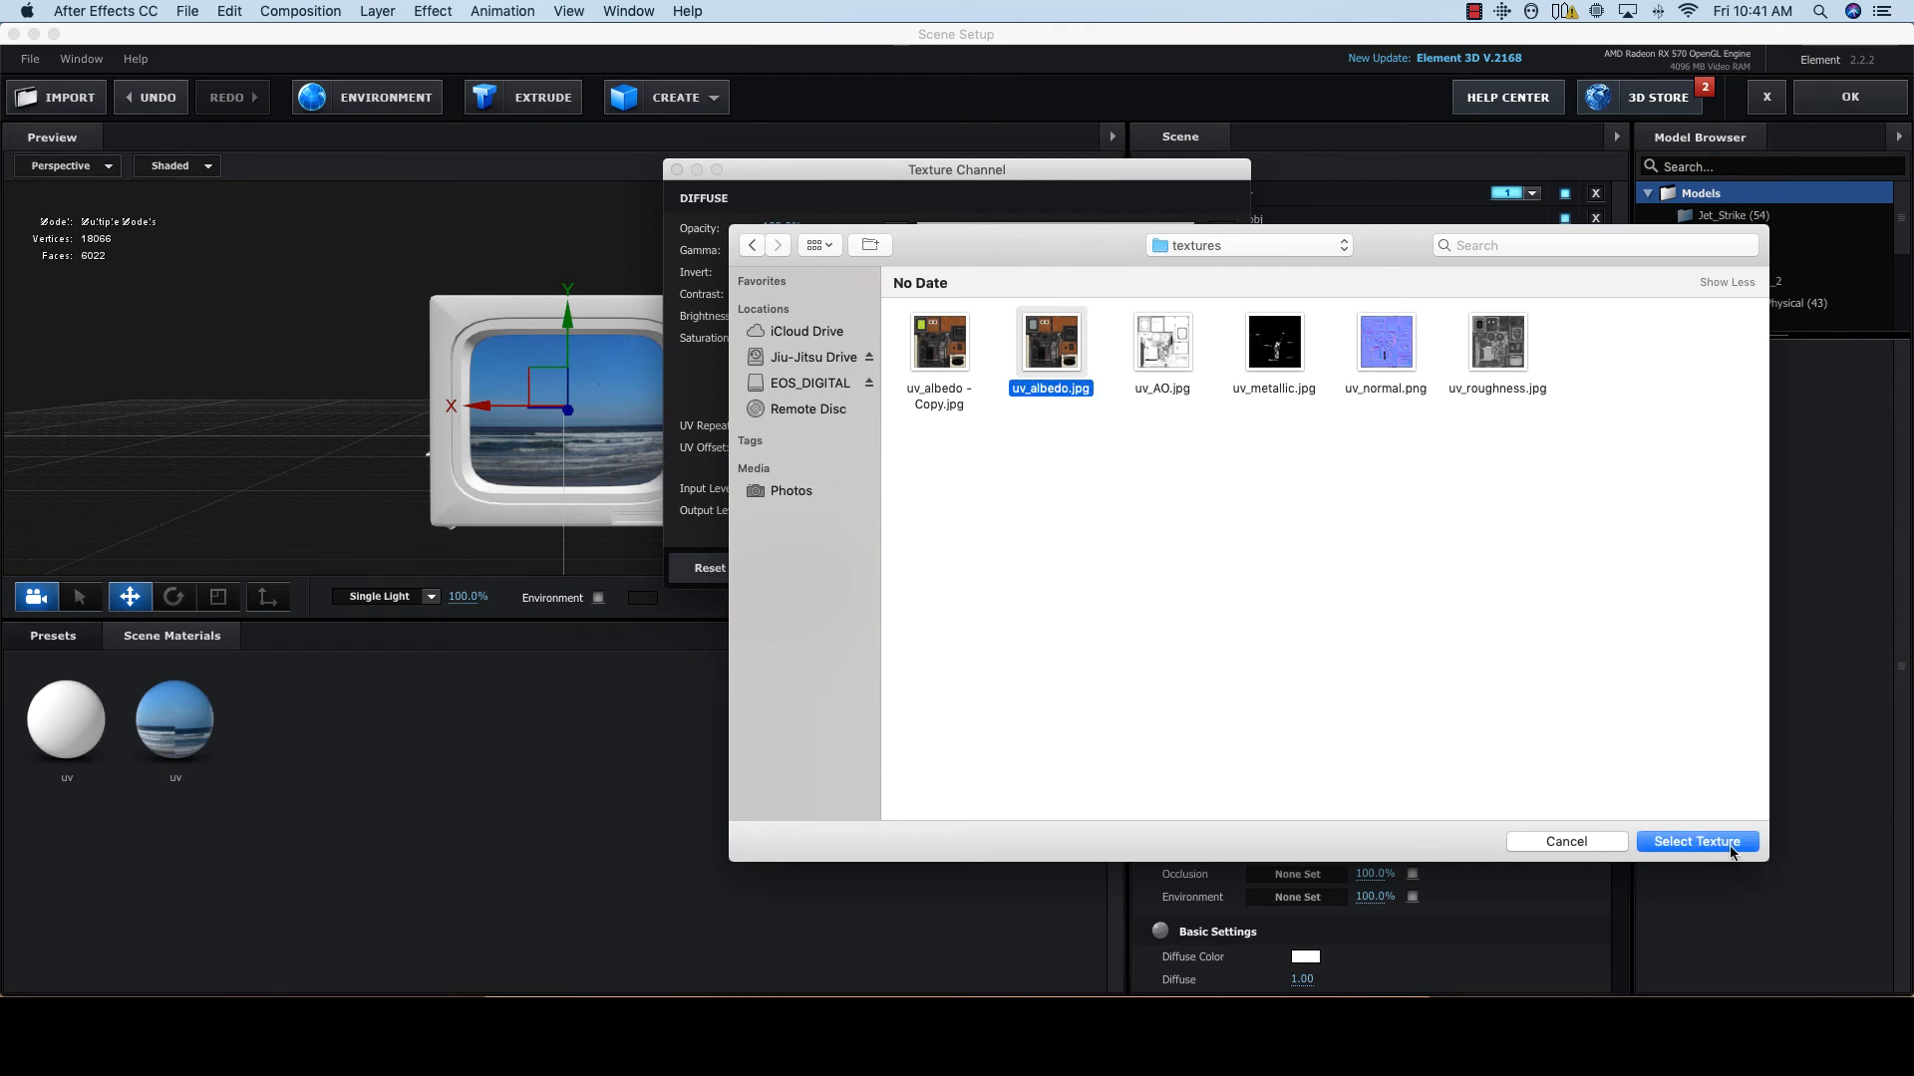
pyautogui.click(1698, 842)
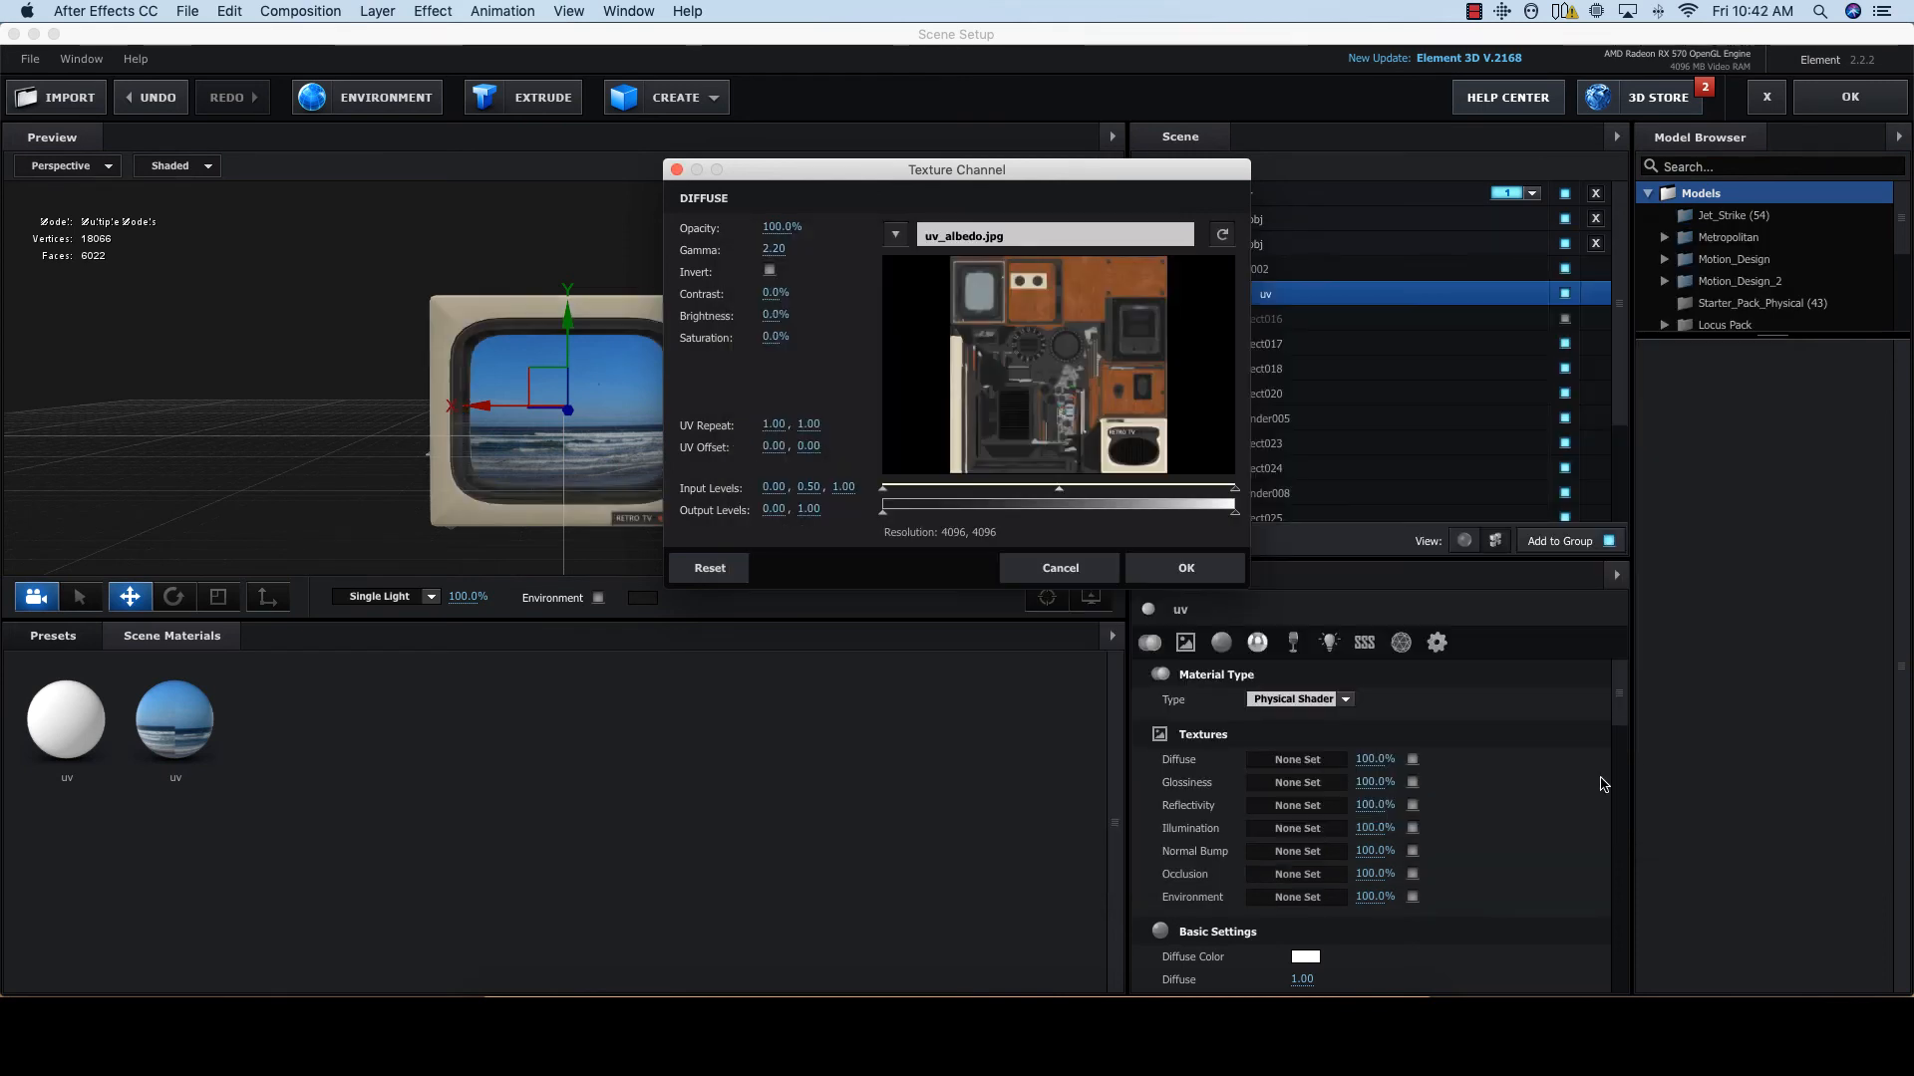
pyautogui.click(1214, 577)
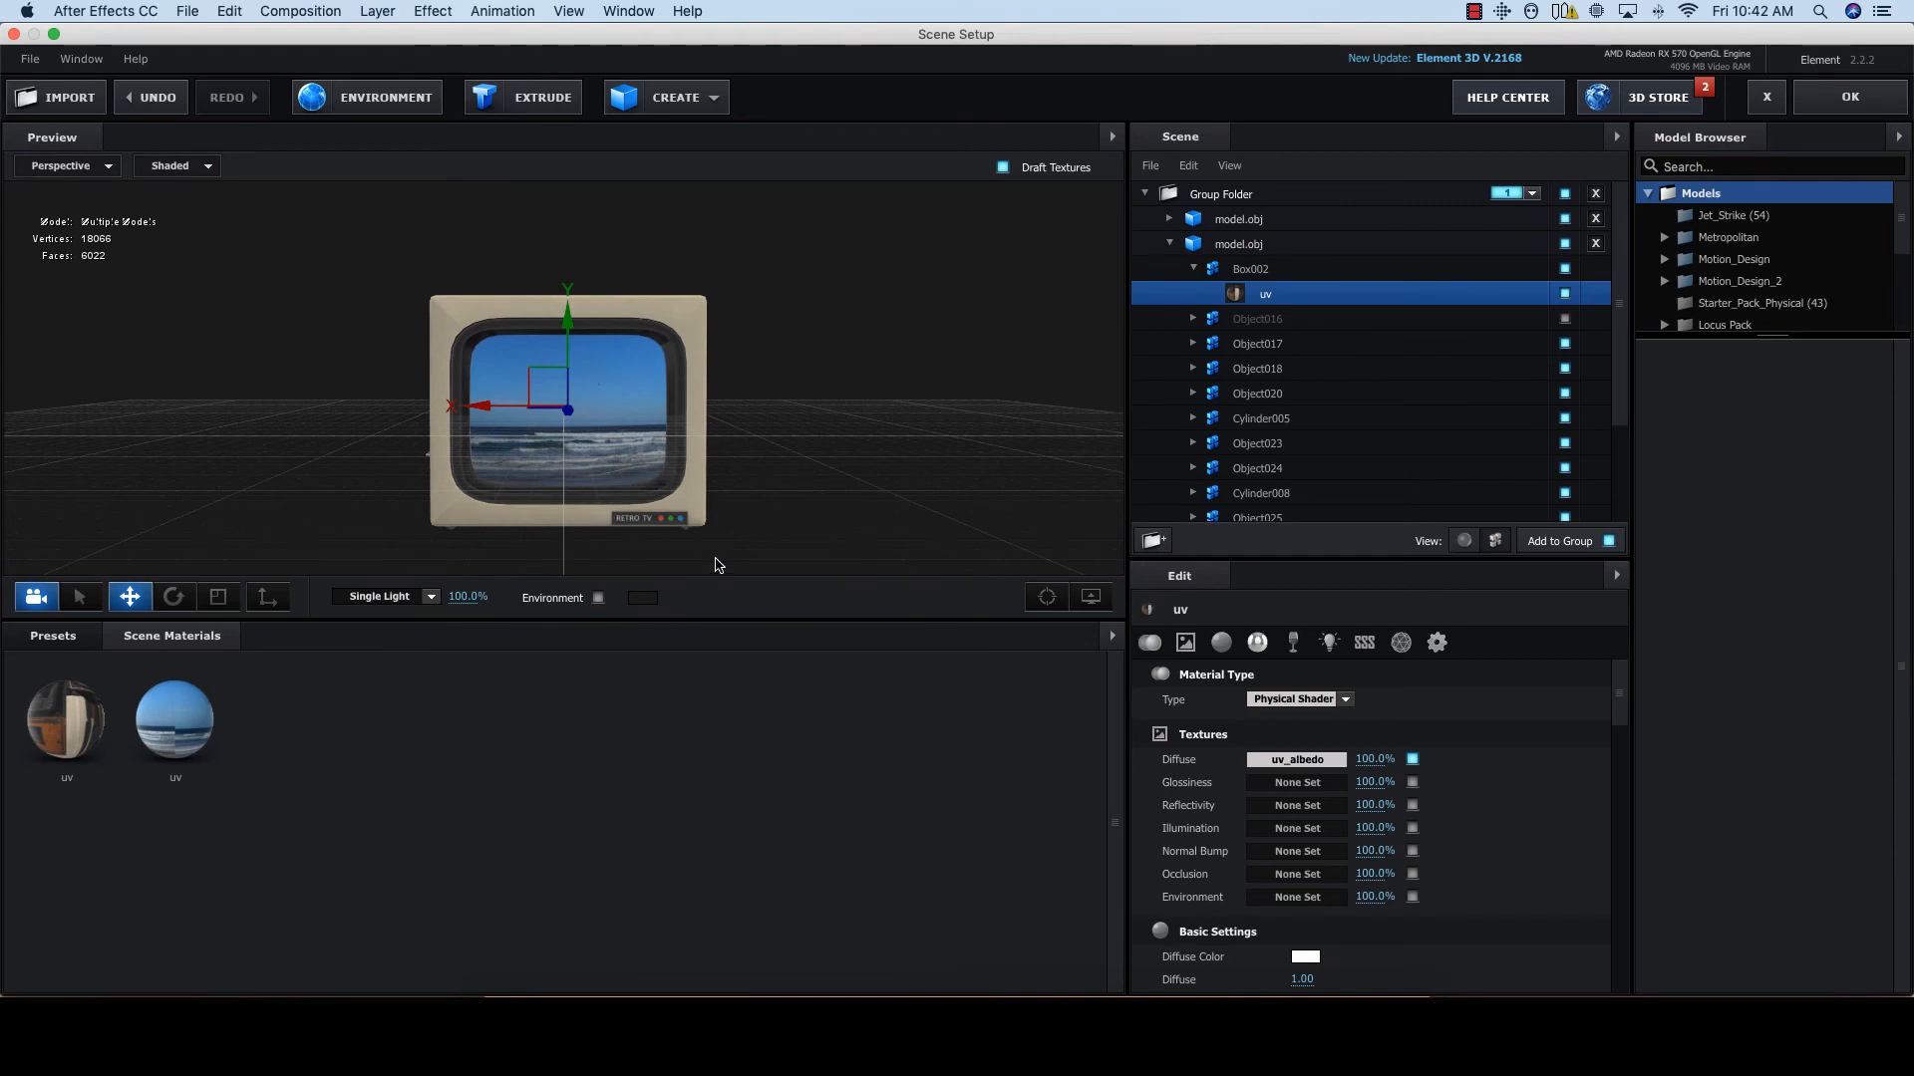
# Step: Apply the scene setup and, with the current time at the start of Comp 4, set the preview resolution to Half
pyautogui.click(1562, 317)
pyautogui.click(1847, 110)
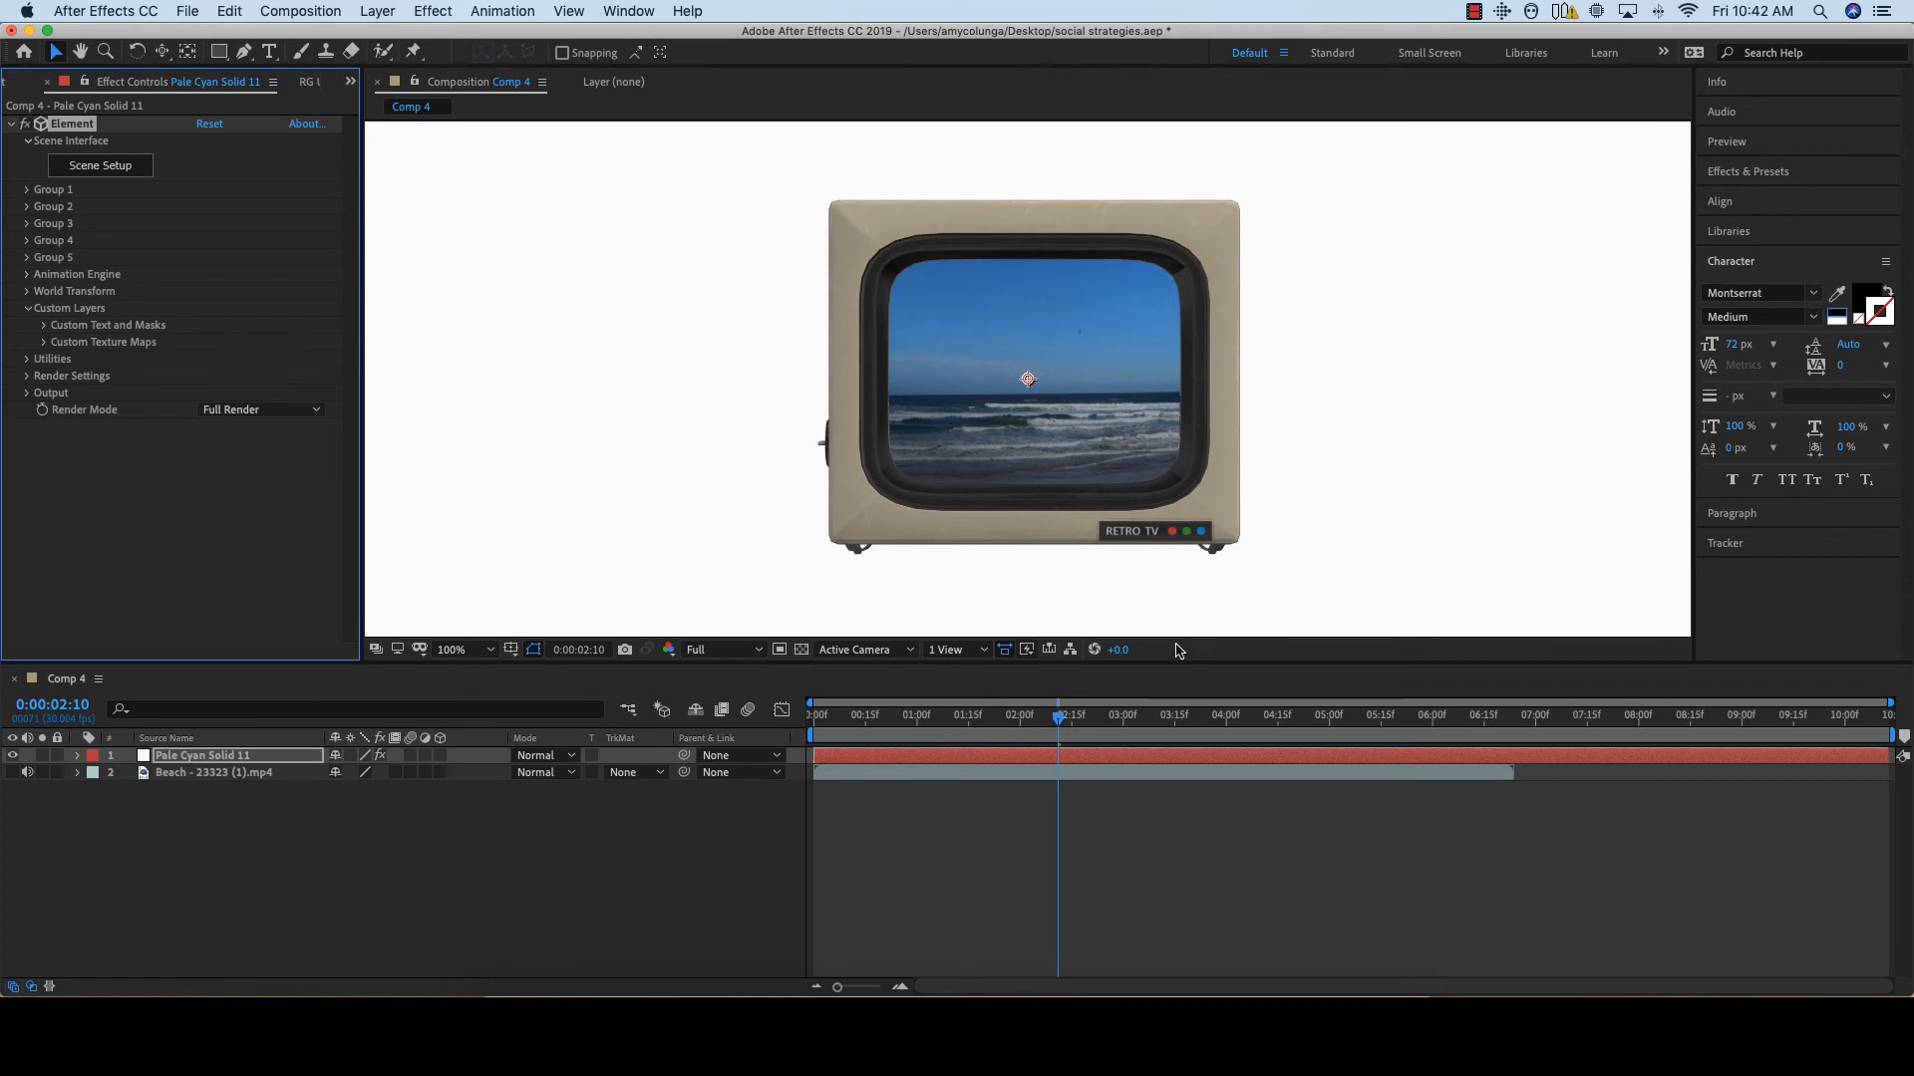
pyautogui.moveTo(1059, 725); pyautogui.dragTo(799, 726)
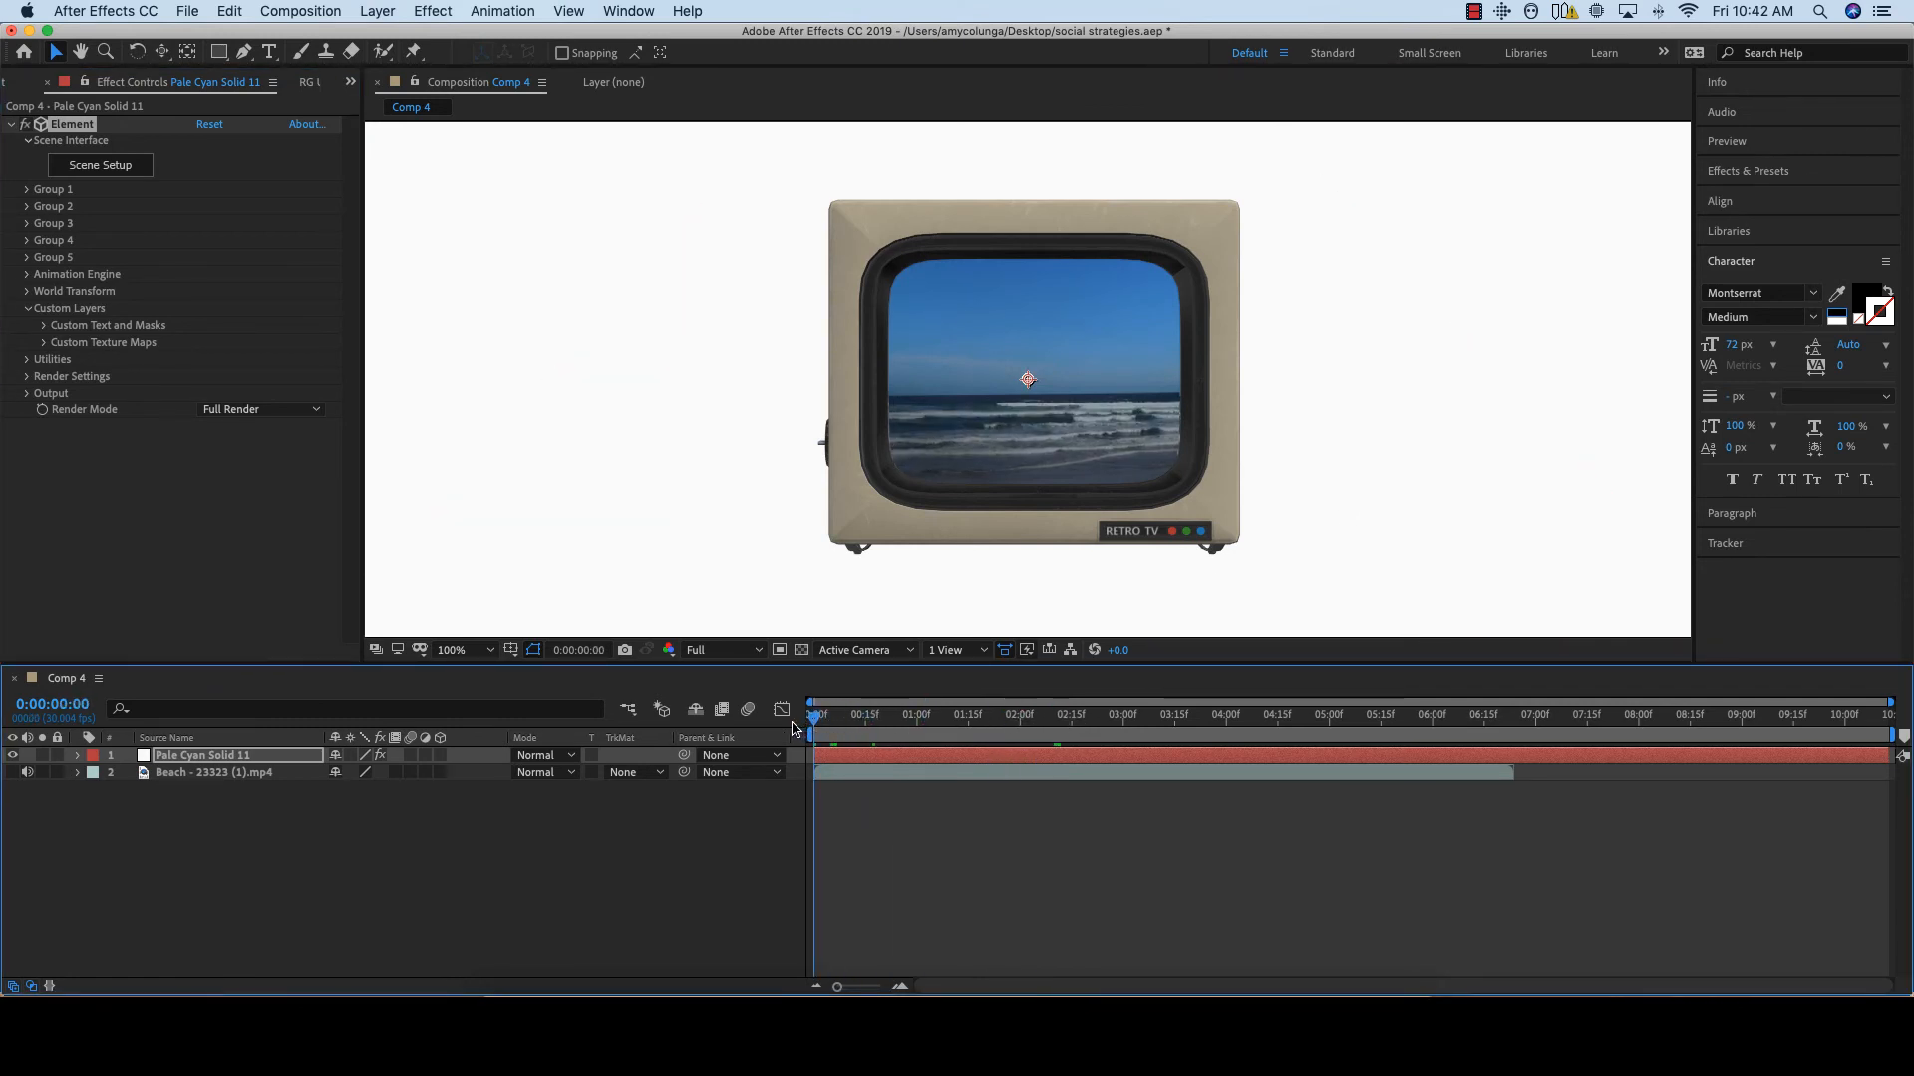
pyautogui.click(751, 652)
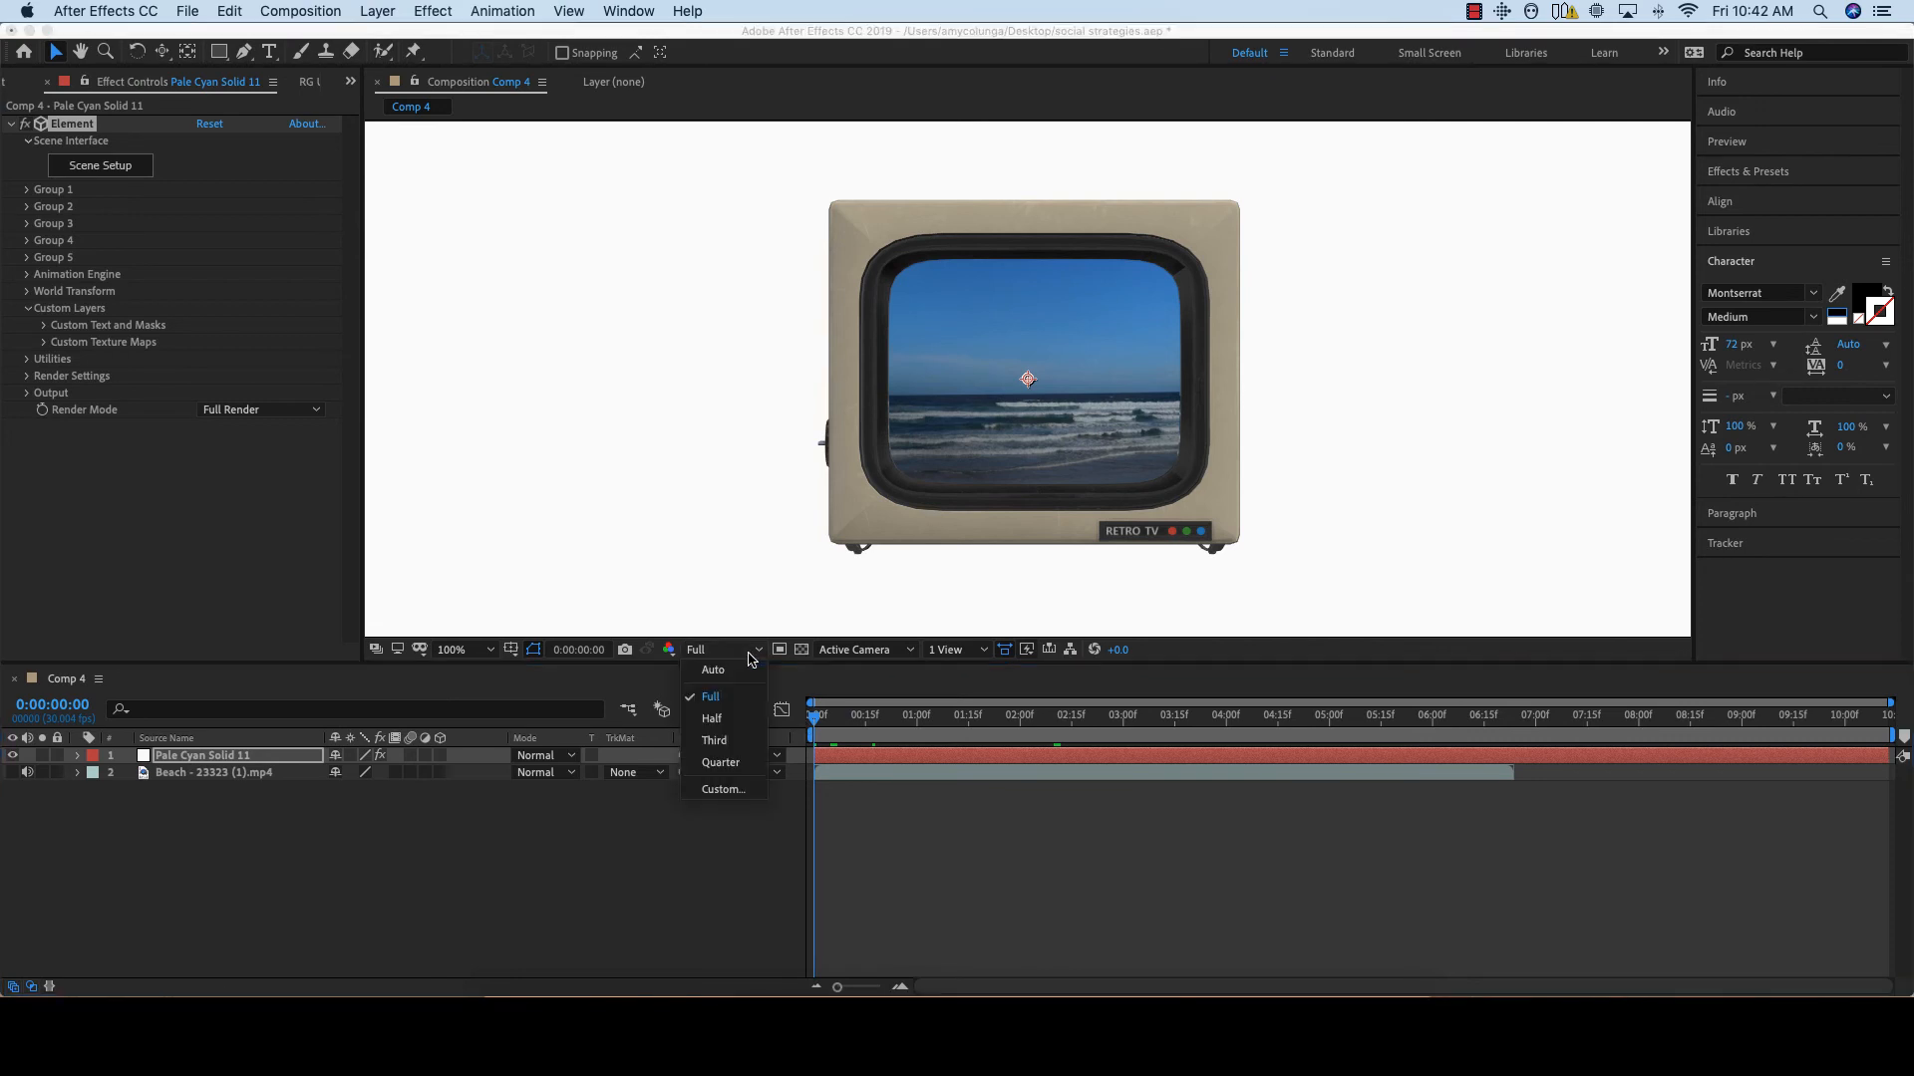
pyautogui.click(743, 719)
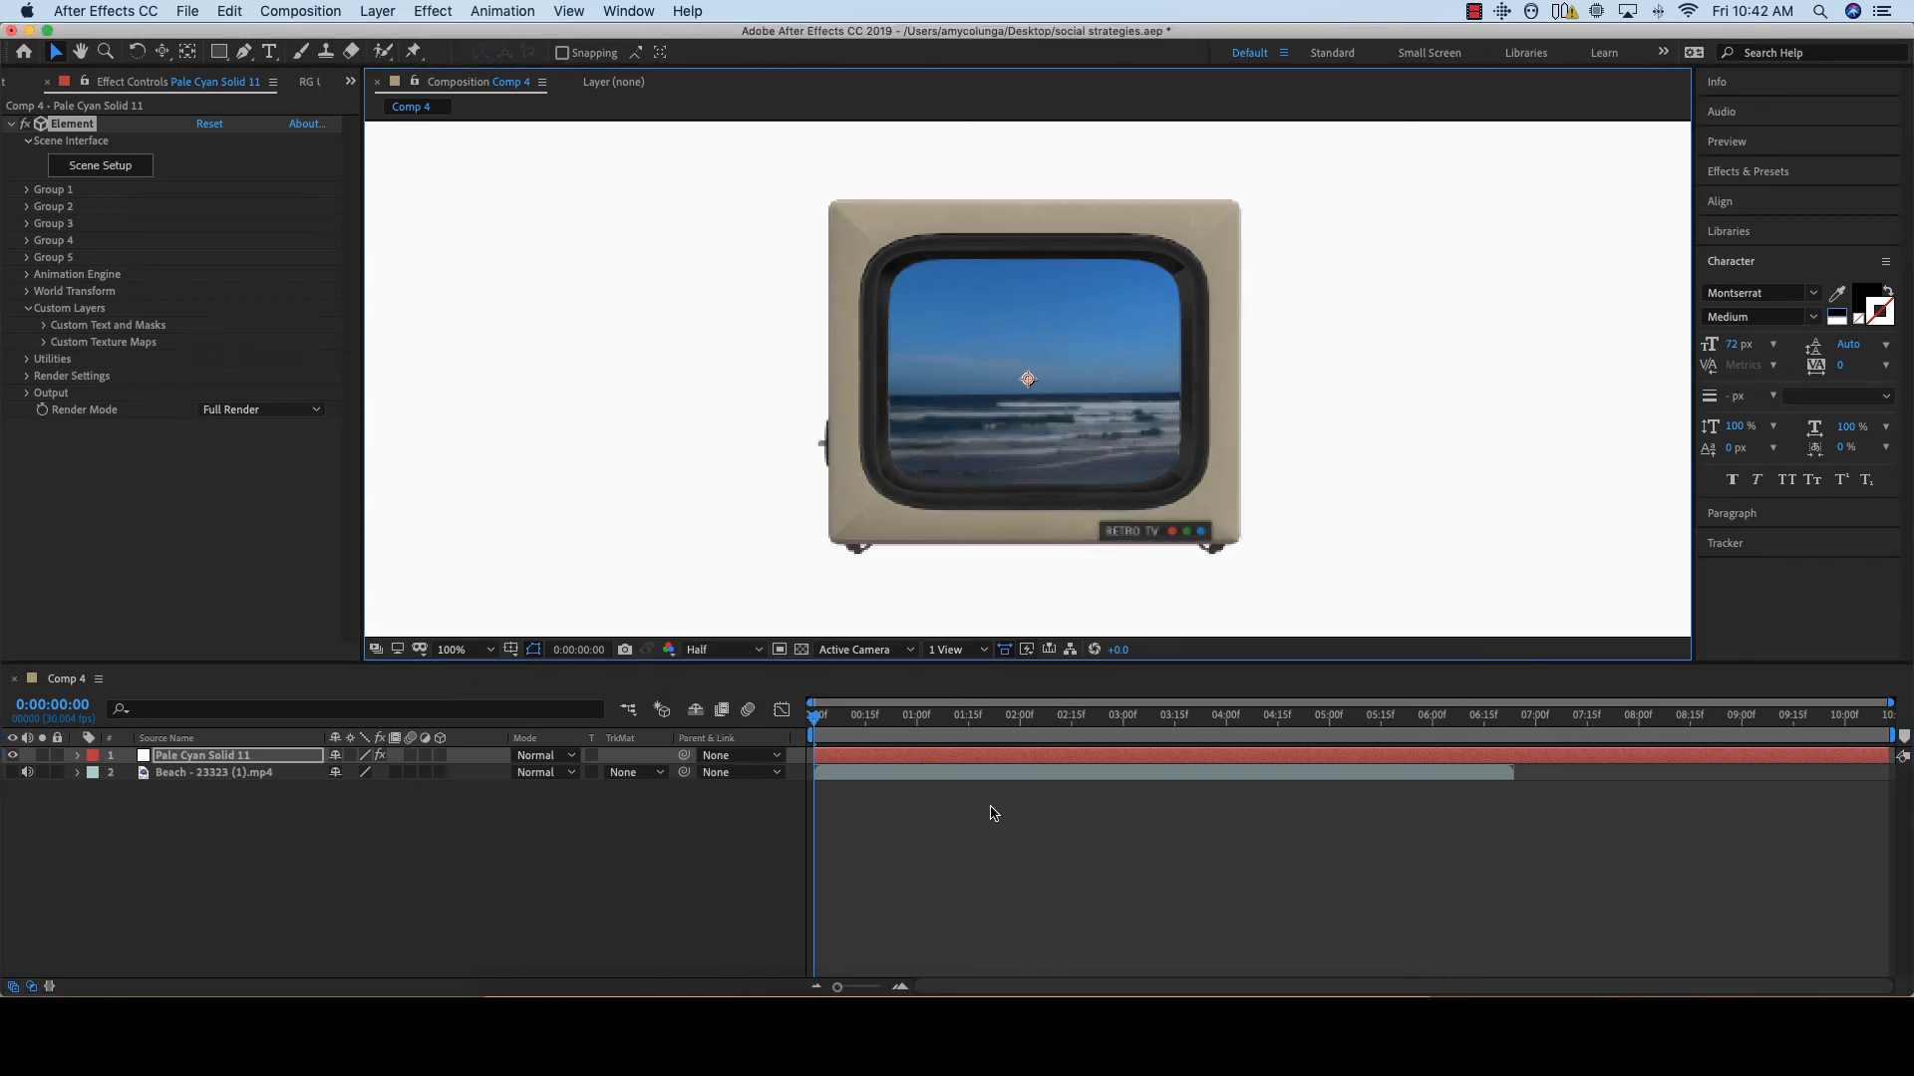
# Step: Play the composition preview twice from the start to check the beach video on the TV screen
pyautogui.press('space')
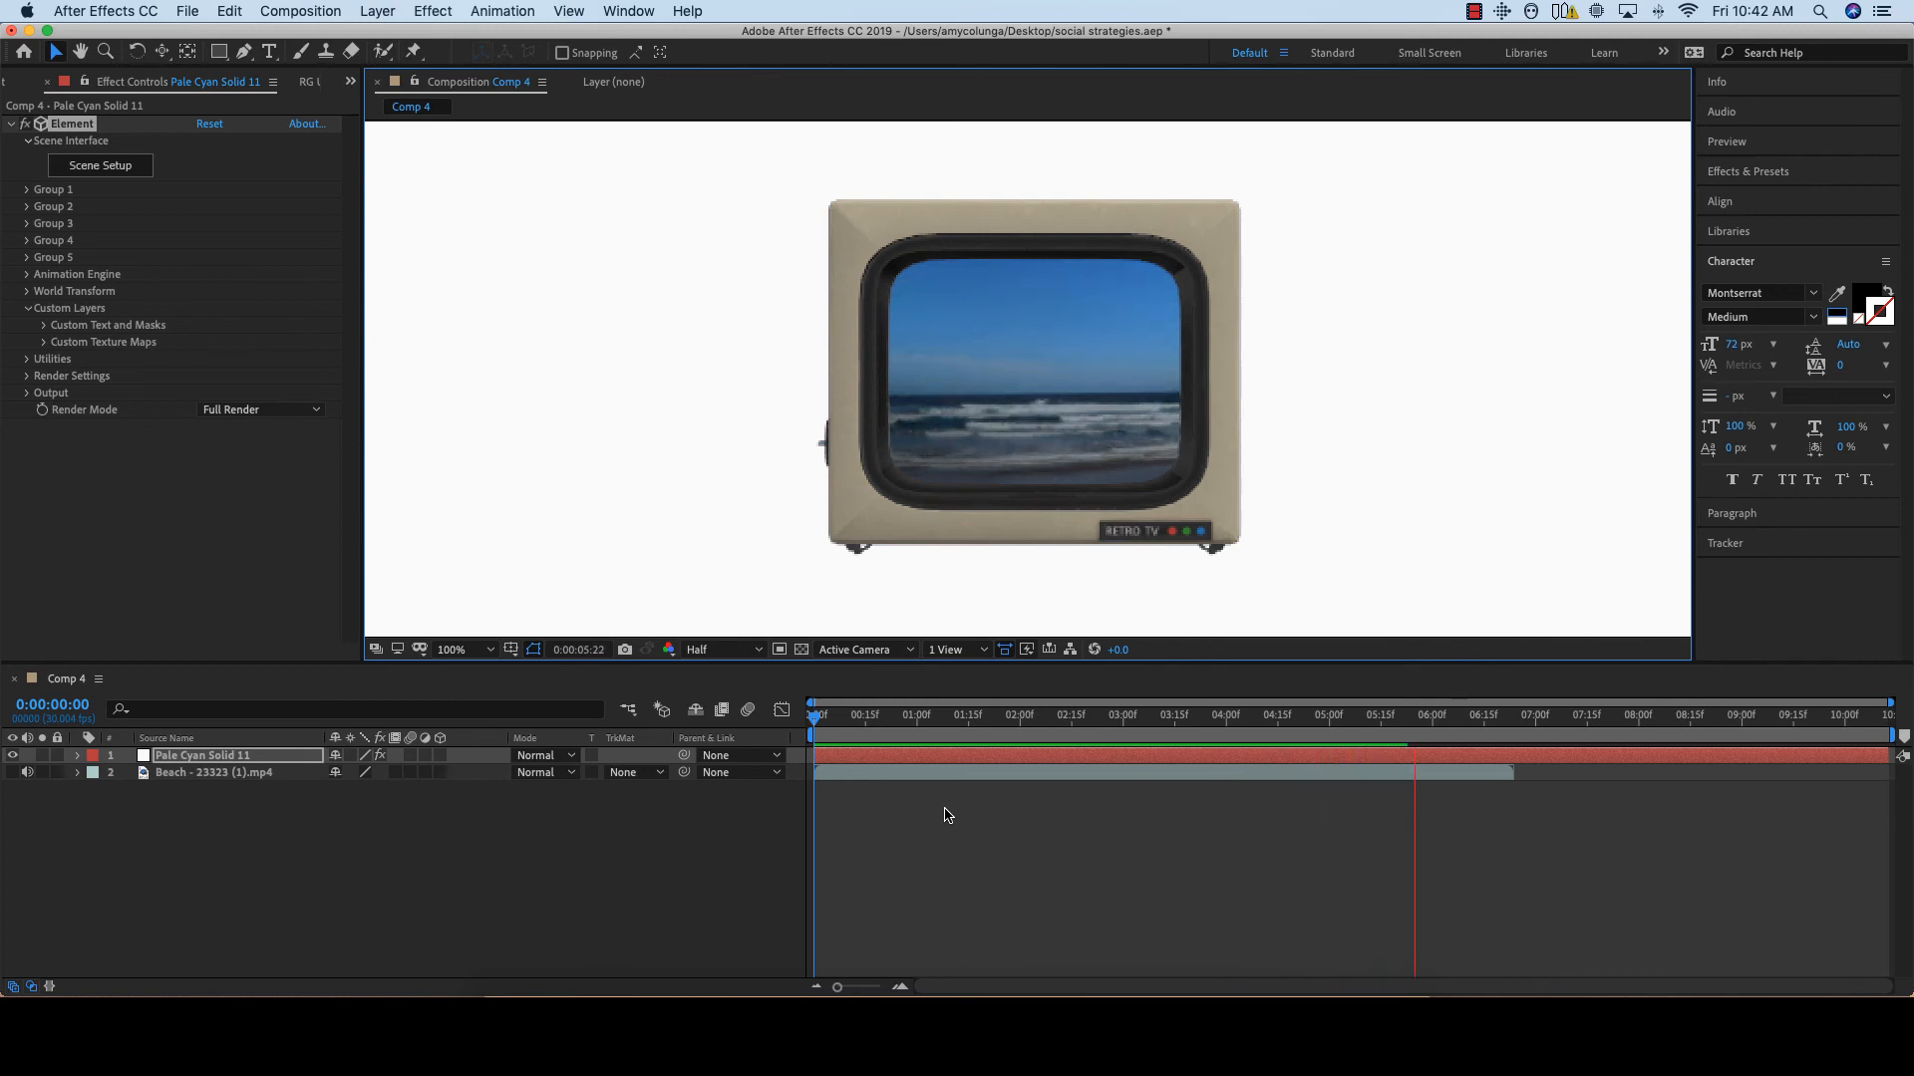
pyautogui.press('space')
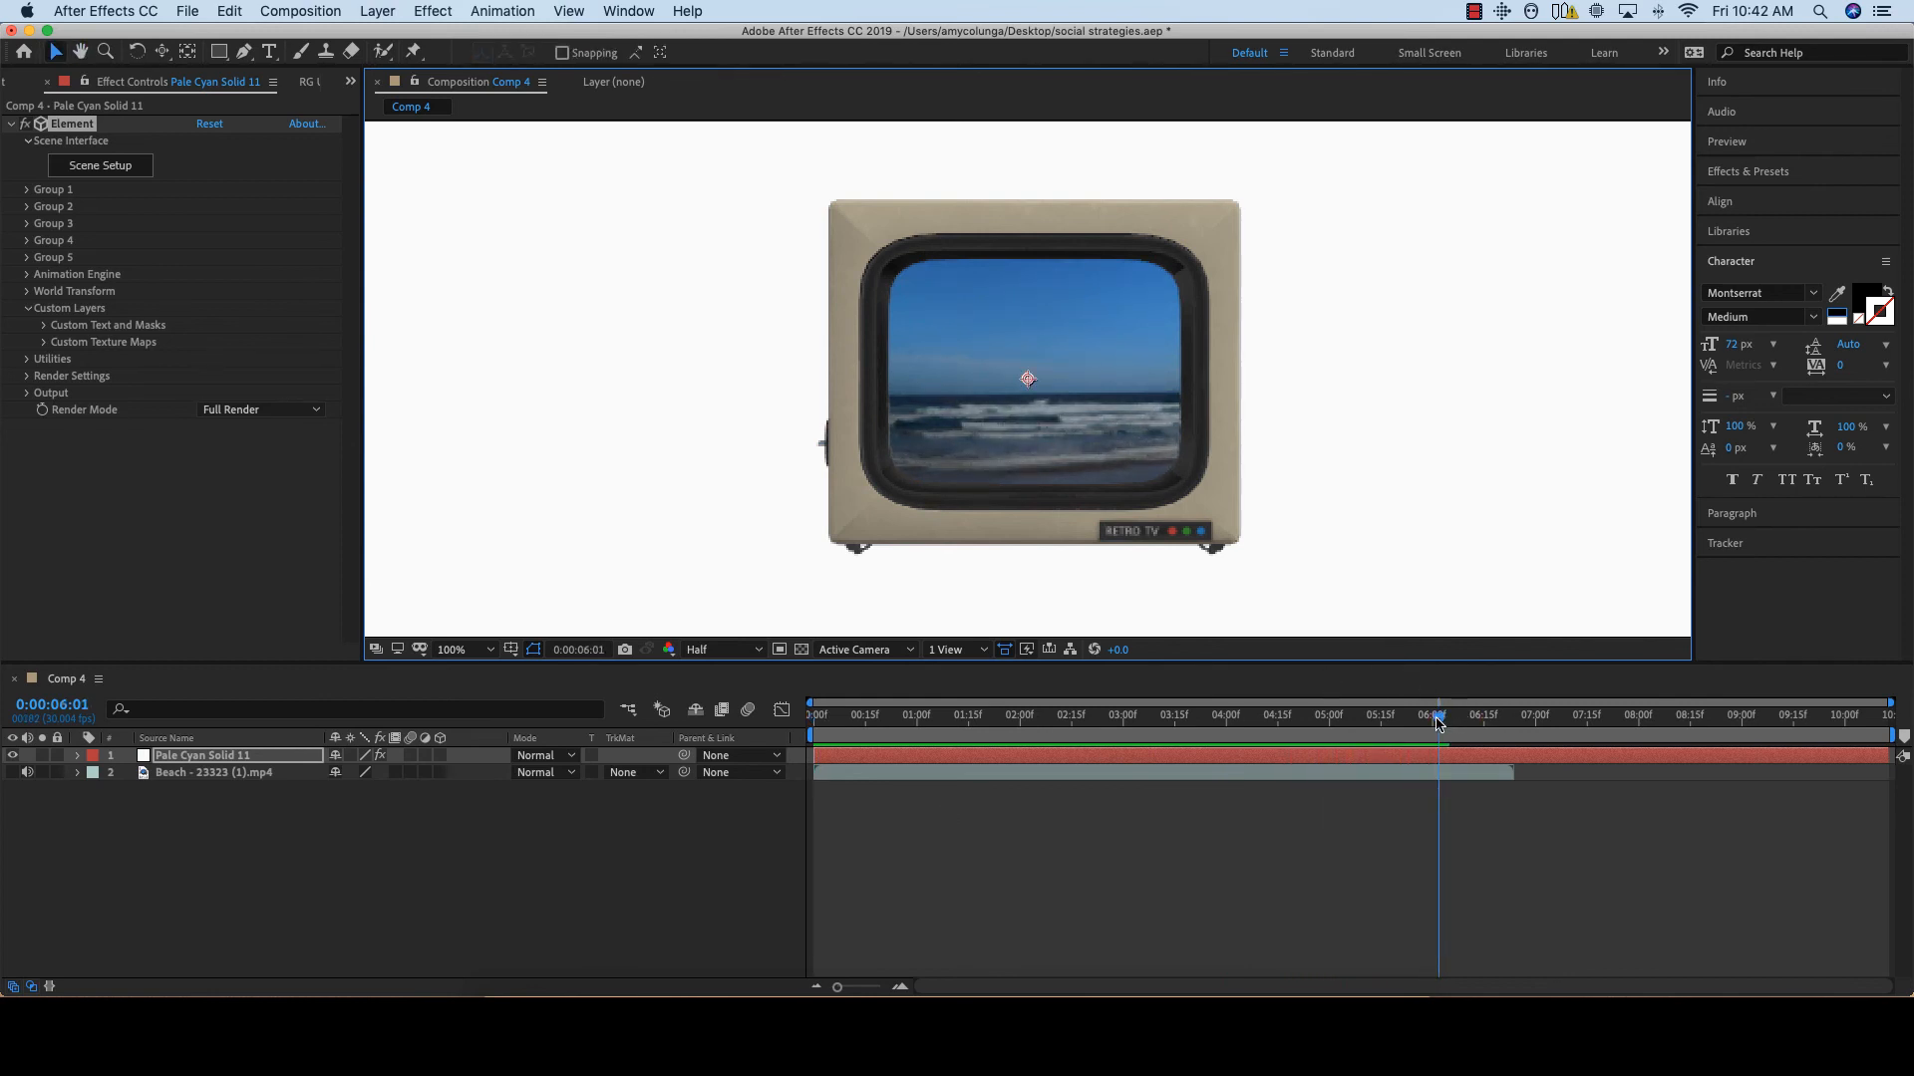
pyautogui.moveTo(1438, 723); pyautogui.dragTo(785, 741)
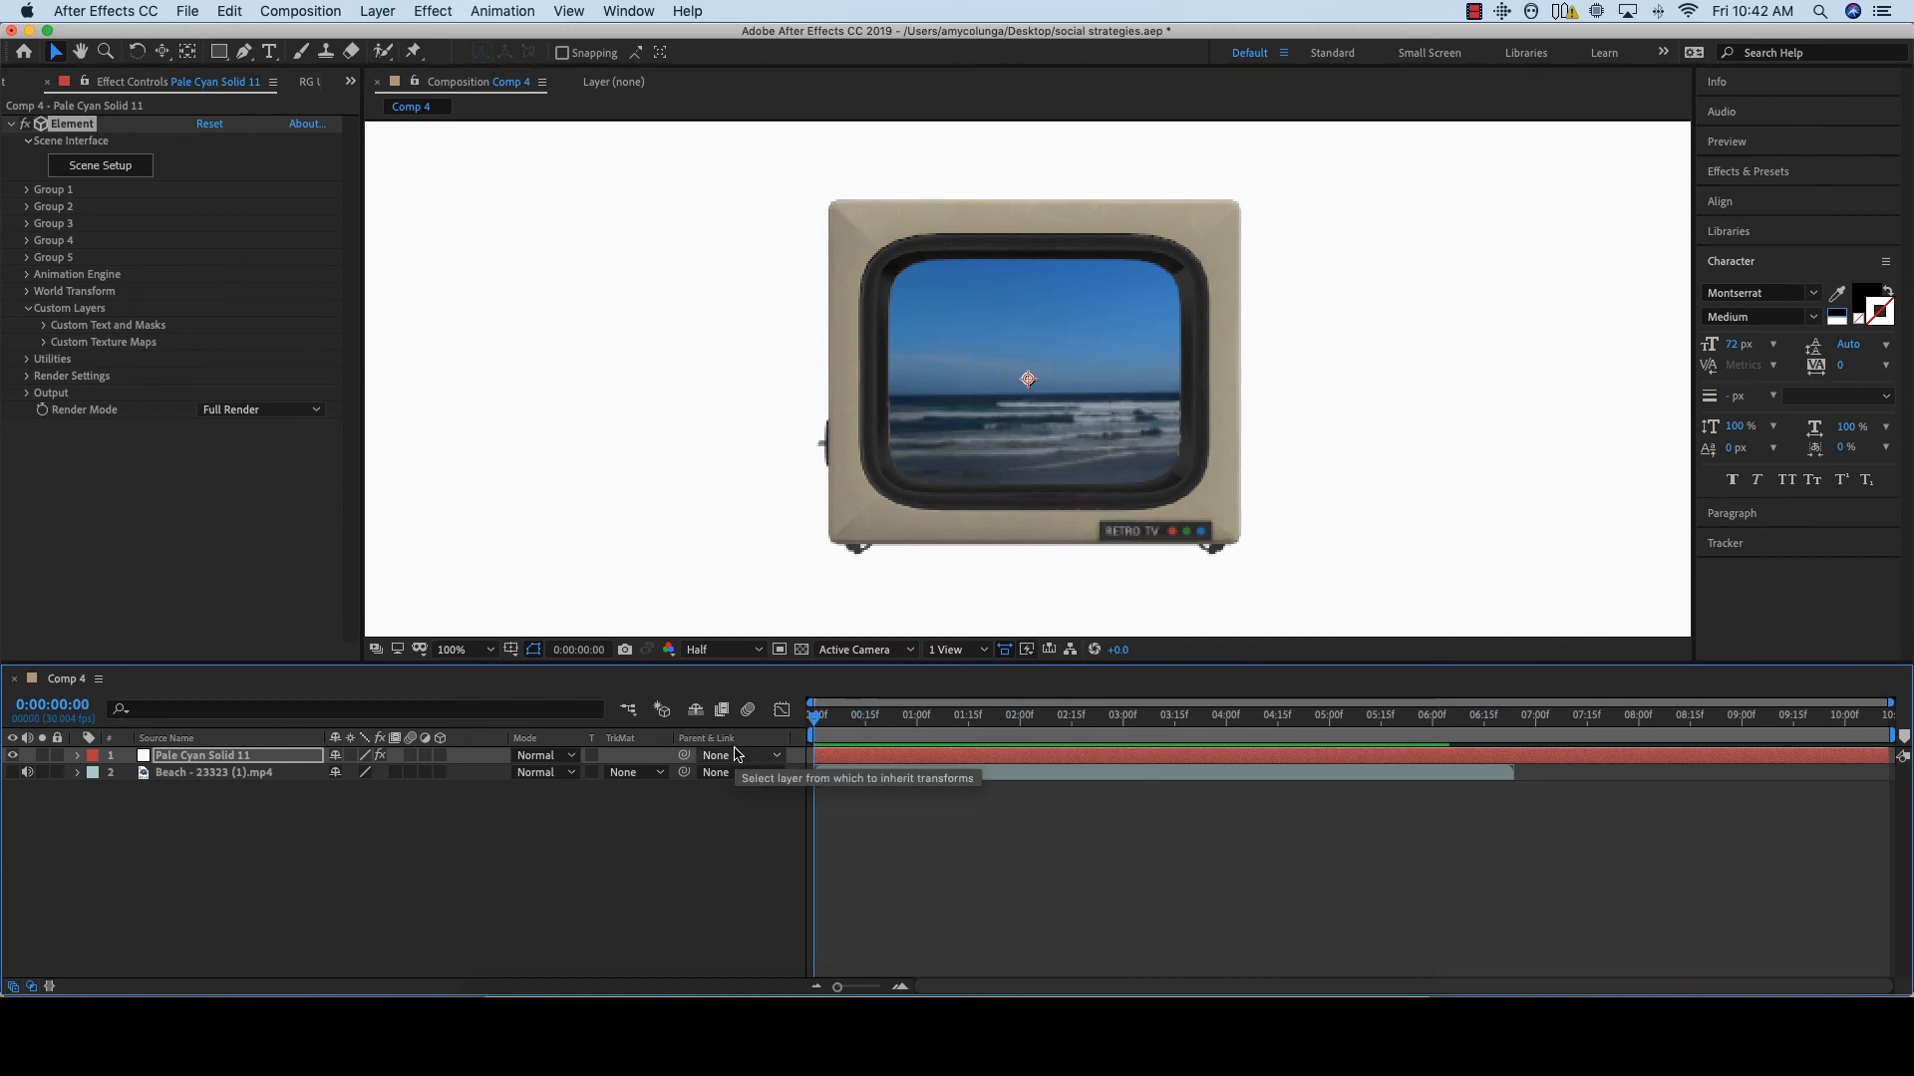
pyautogui.press('space')
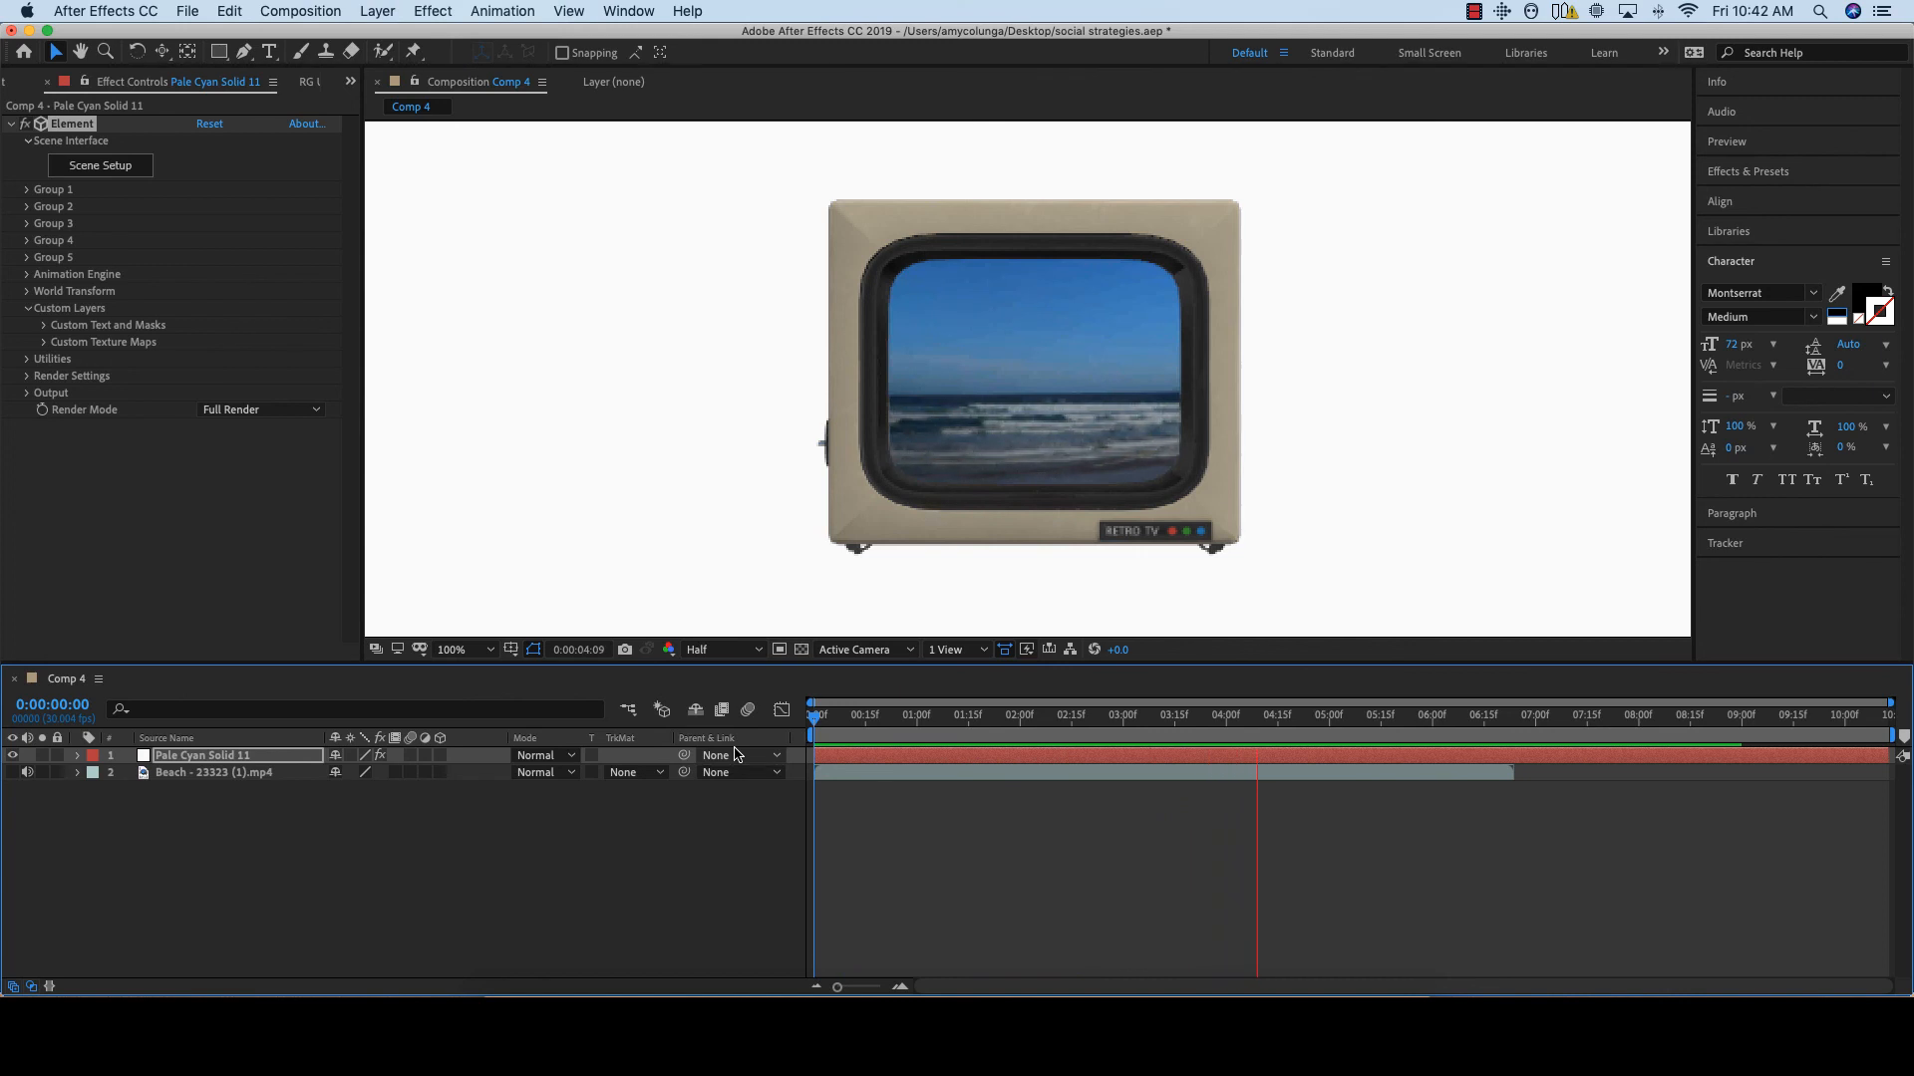
pyautogui.press('space')
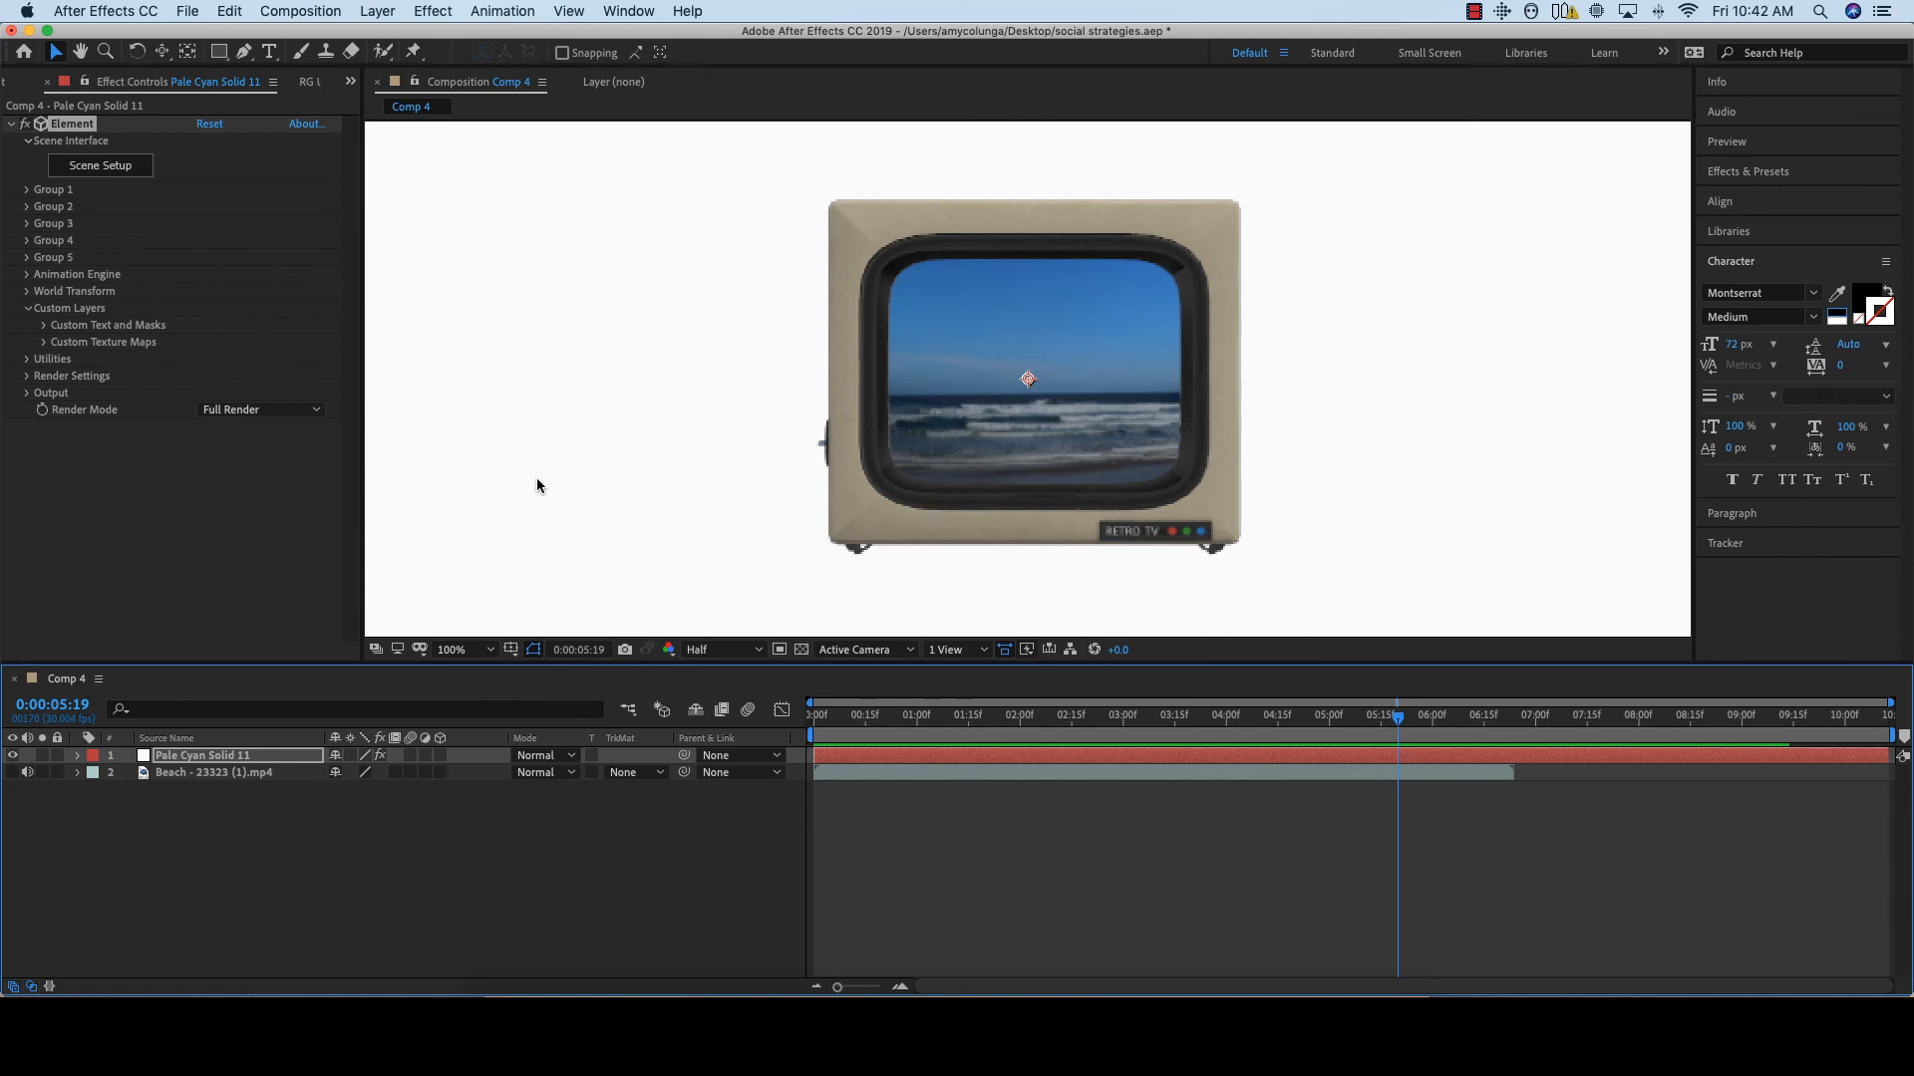
# Step: Reopen the Element scene setup and collapse the second model.obj in the group folder
pyautogui.click(100, 165)
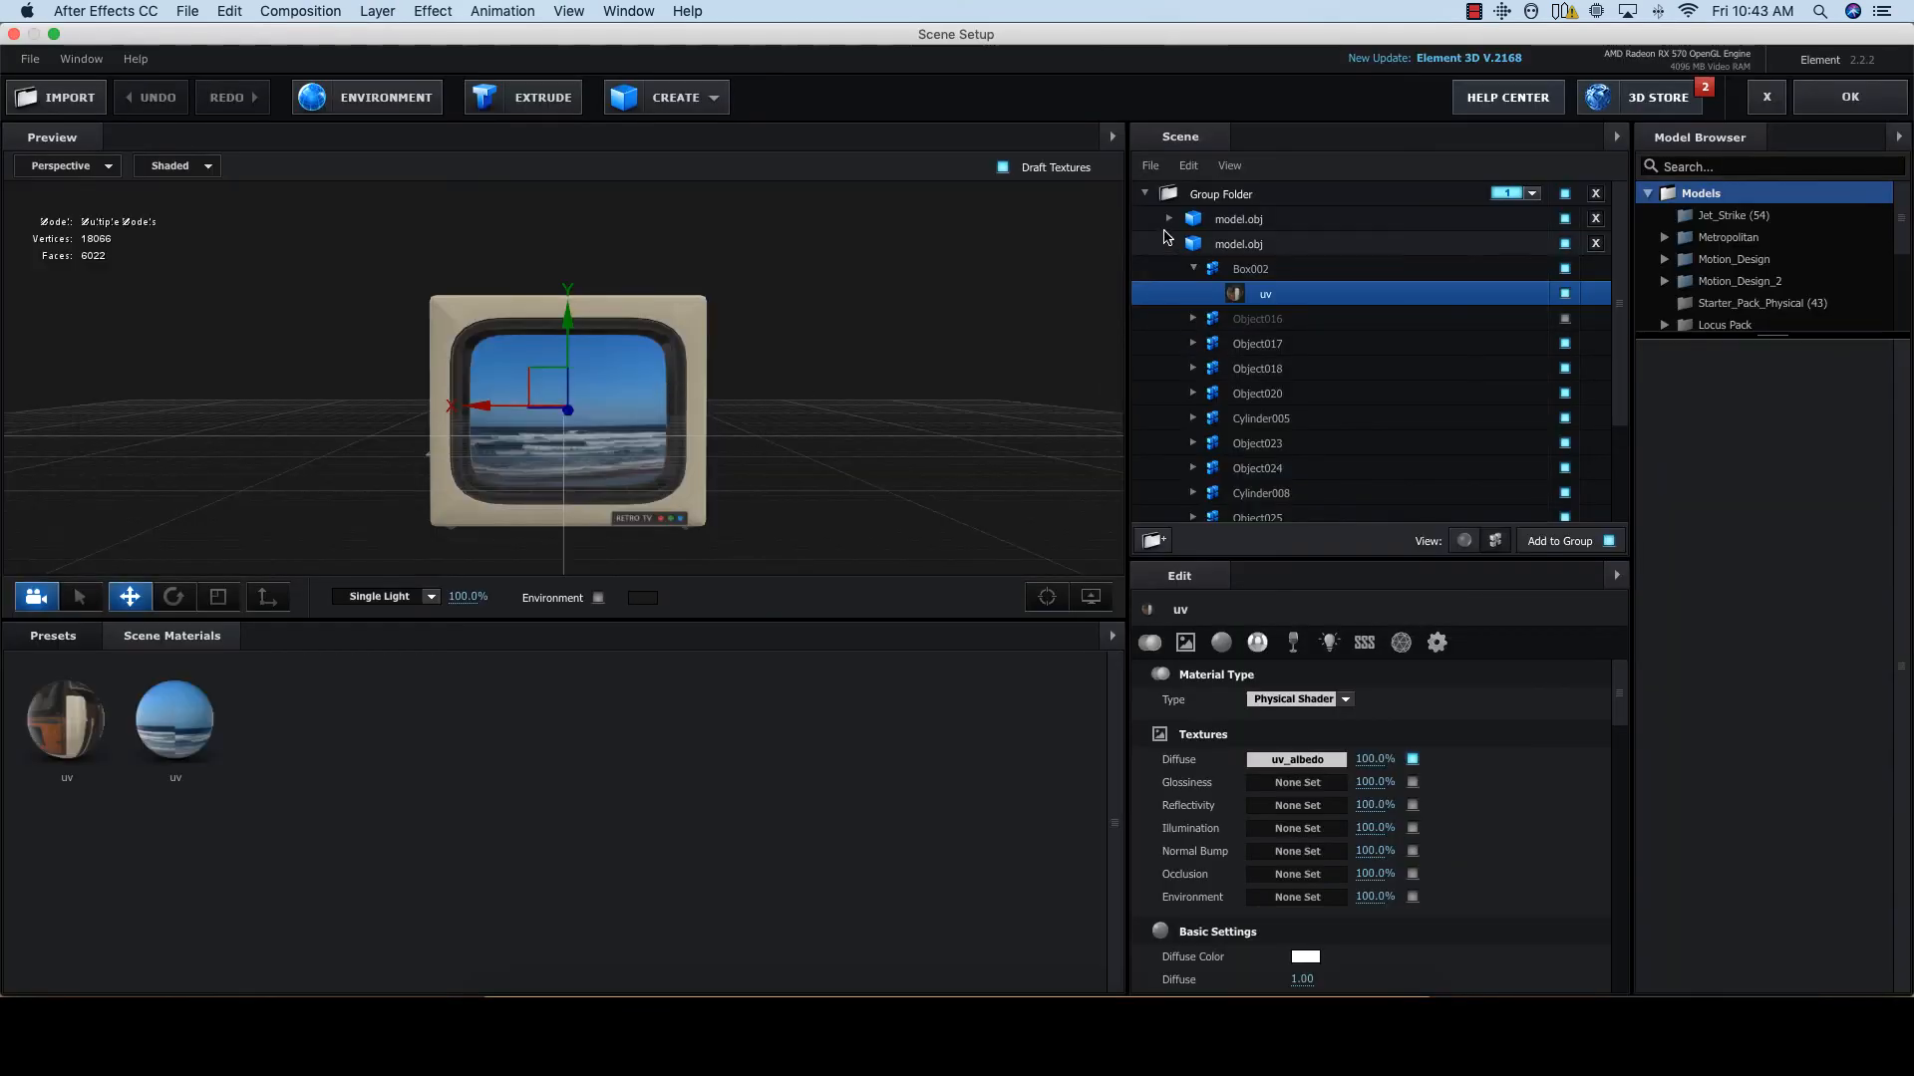
pyautogui.click(1169, 243)
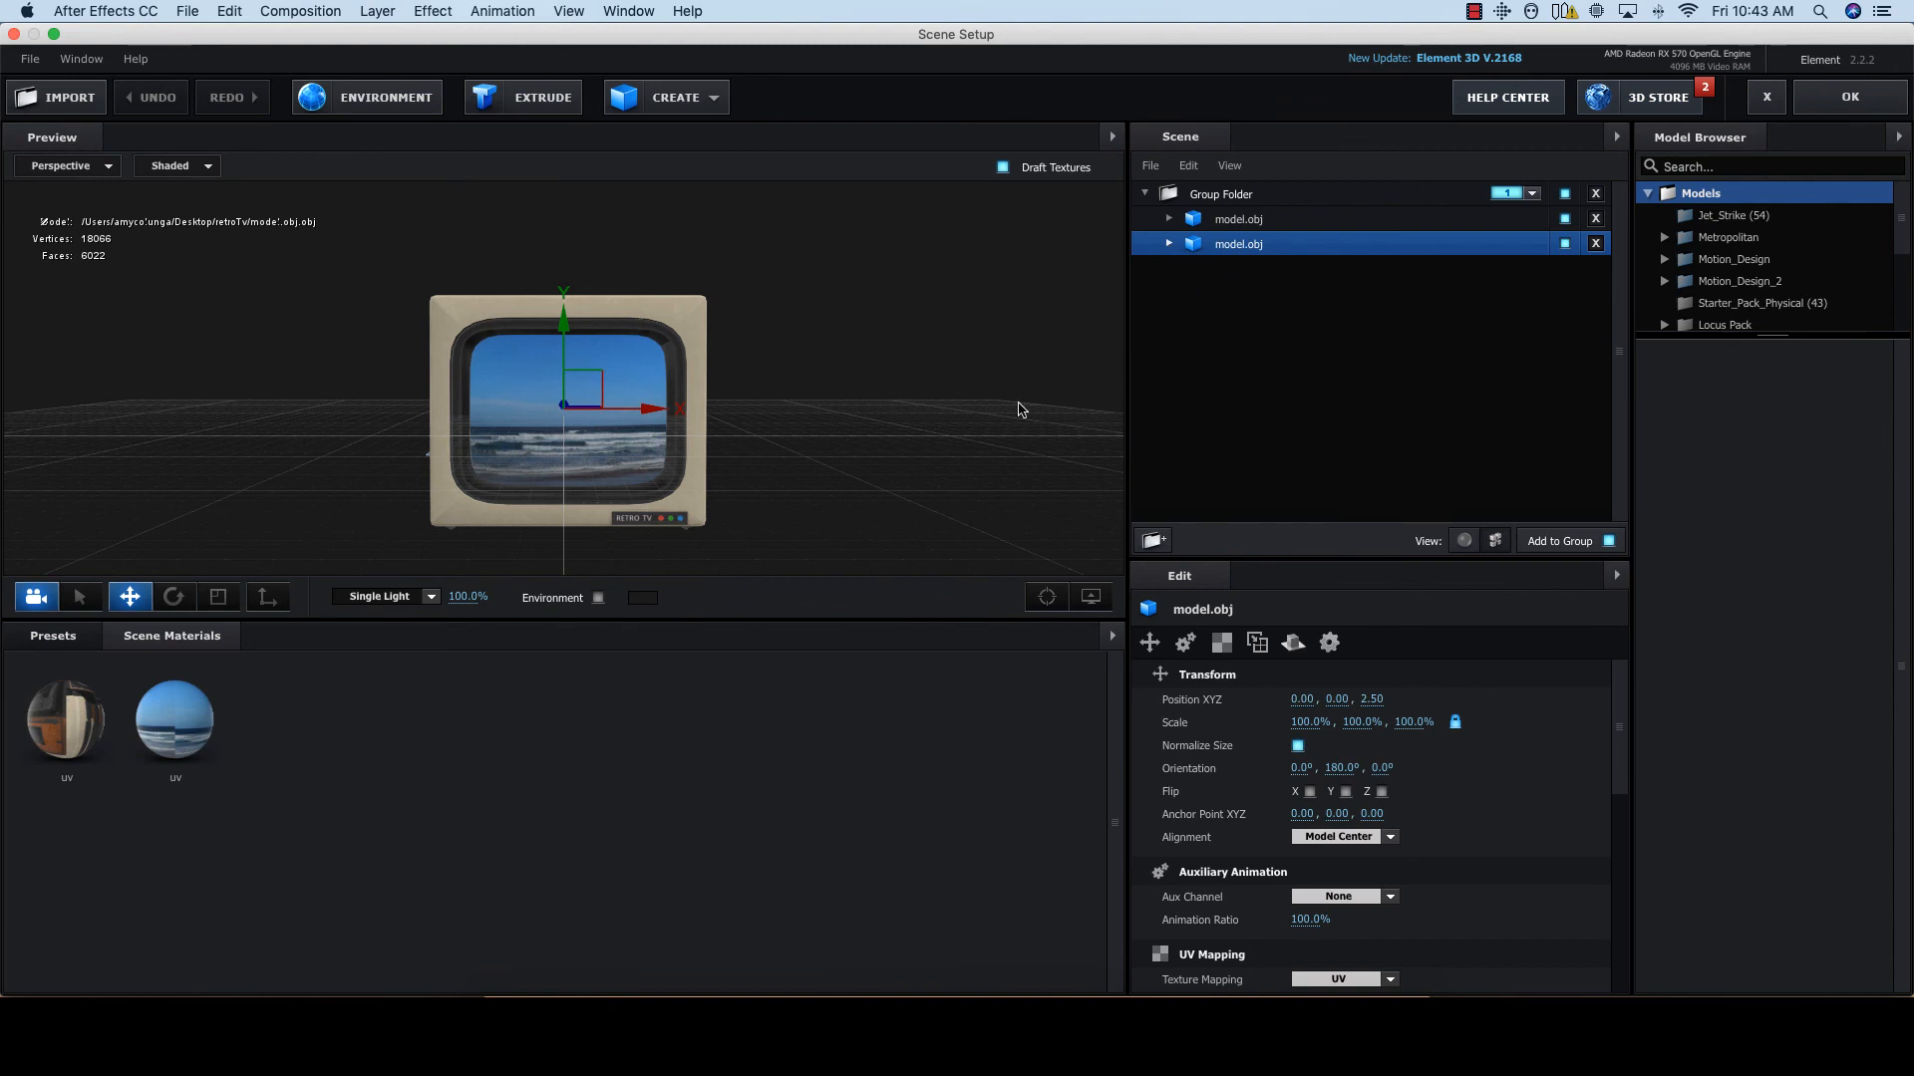